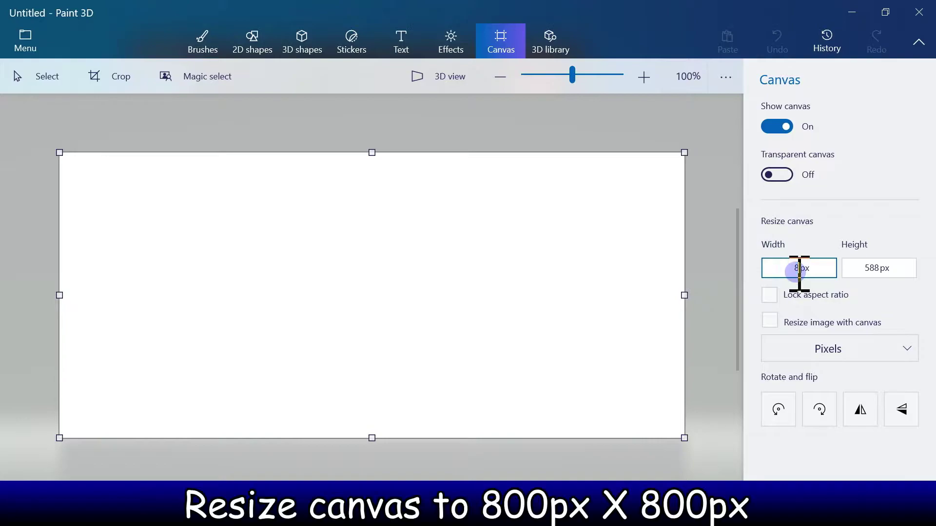
Resize the canvas to 800 px wide by 800 px high.
{"action": "left_click", "coordinate": [878, 269]}
{"action": "double_click", "coordinate": [877, 269]}
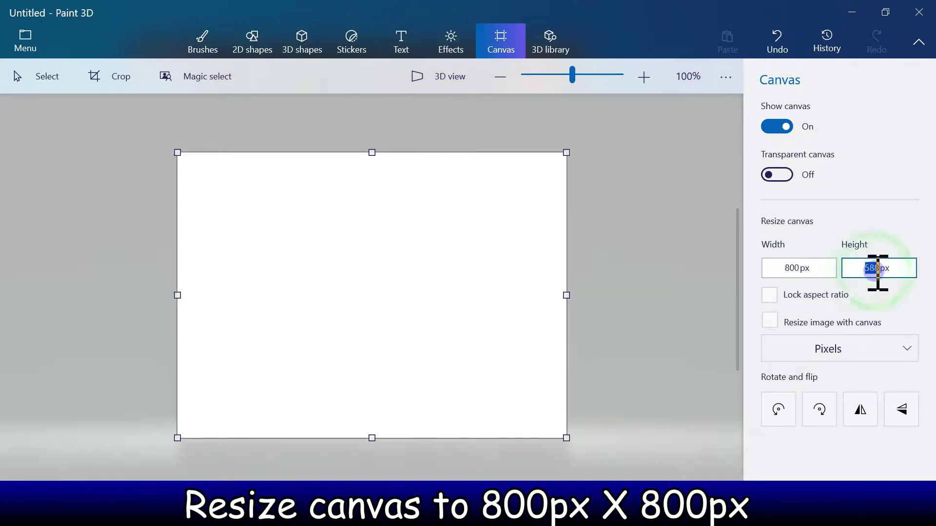
{"action": "left_click", "coordinate": [712, 301]}
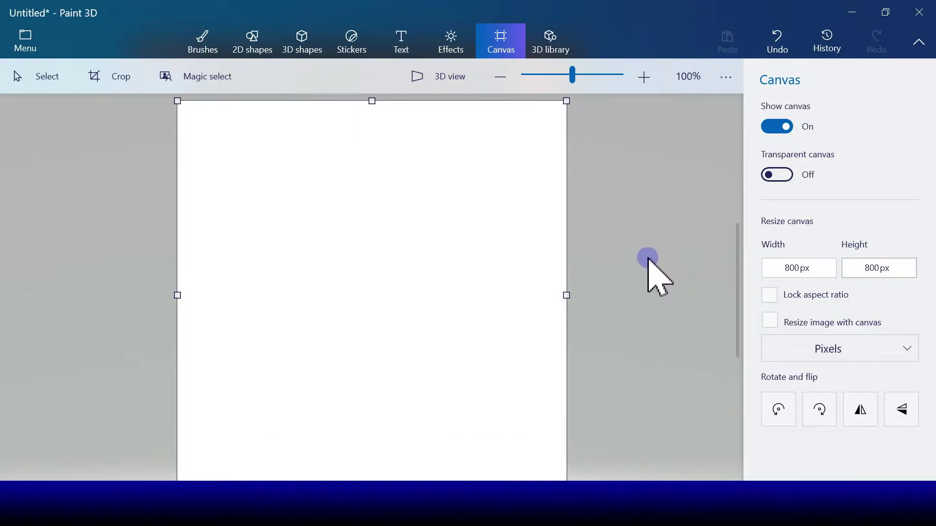
{"action": "left_click", "coordinate": [609, 204]}
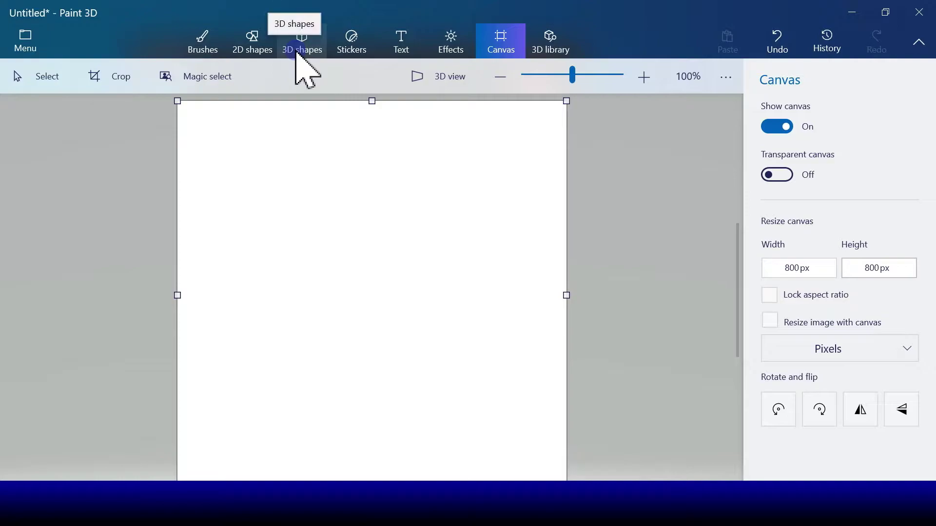
Fill the whole canvas with sky blue using the Fill brush in its default color mode.
{"action": "left_click", "coordinate": [199, 47]}
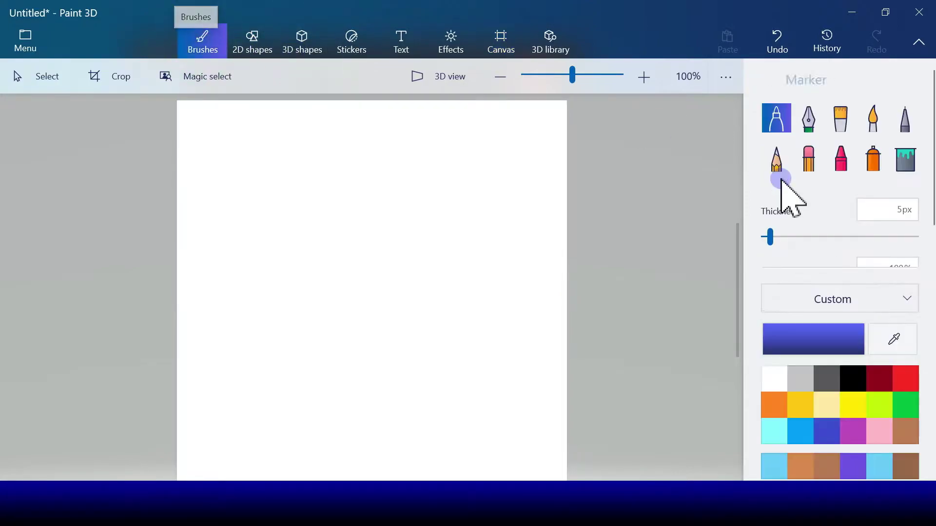
{"action": "left_click", "coordinate": [905, 162]}
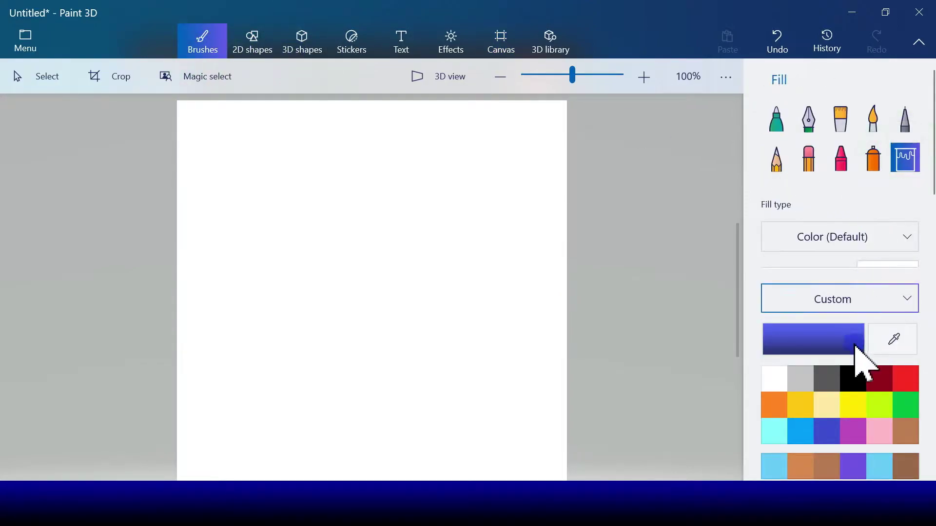
{"action": "left_click", "coordinate": [799, 433]}
{"action": "left_click", "coordinate": [326, 351]}
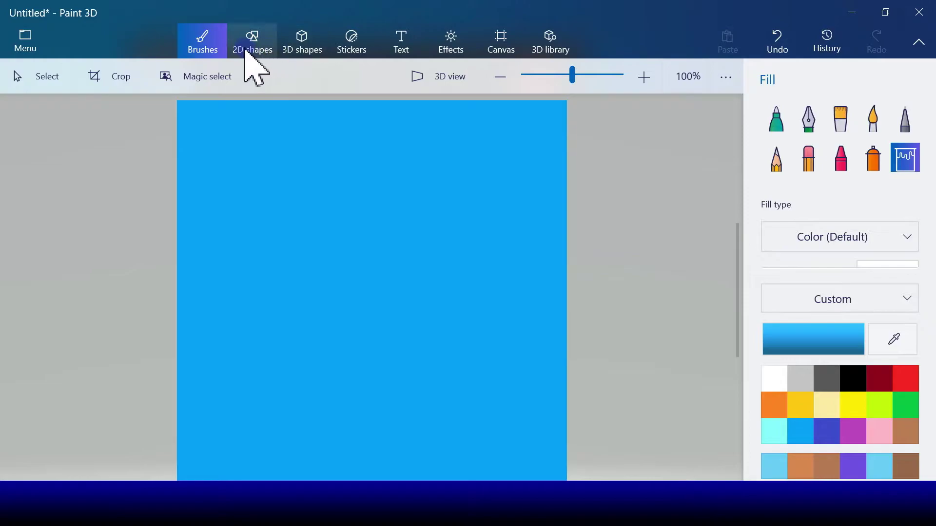
{"action": "left_click", "coordinate": [265, 45]}
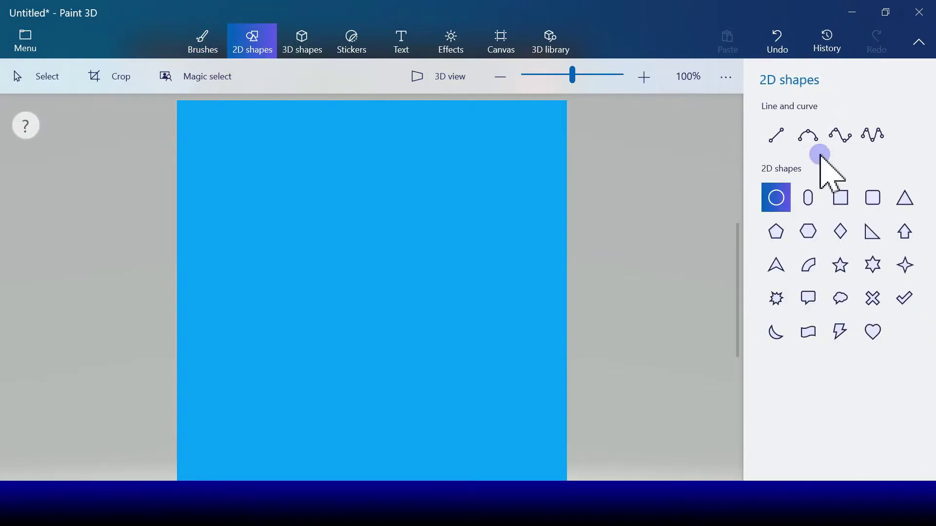
{"action": "left_click", "coordinate": [809, 139]}
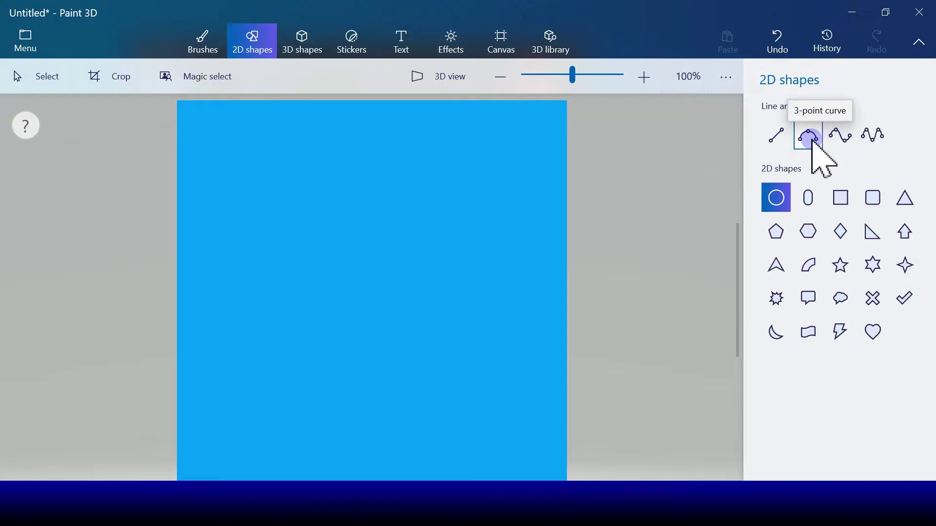
{"action": "left_click", "coordinate": [809, 138]}
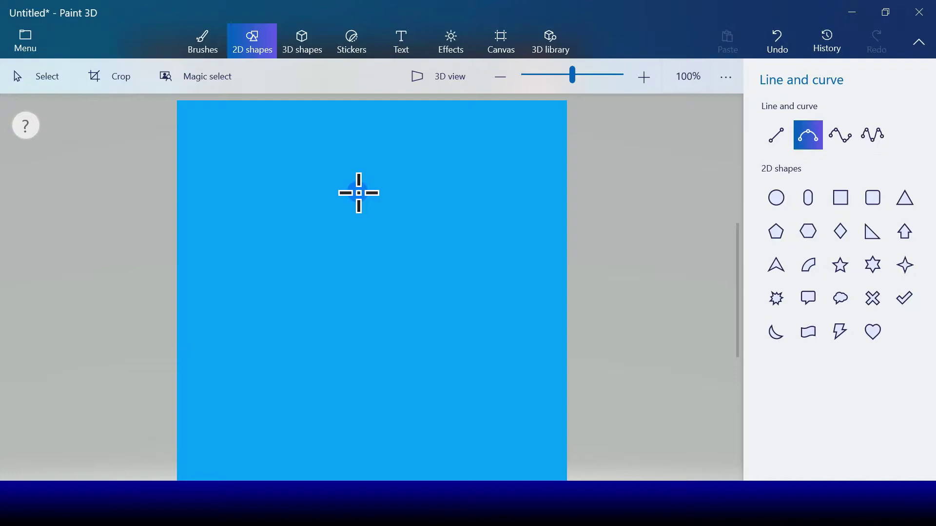
{"action": "mouse_move", "coordinate": [359, 193]}
{"action": "left_mouse_down"}
{"action": "mouse_move", "coordinate": [491, 309]}
{"action": "mouse_move", "coordinate": [484, 385]}
{"action": "left_mouse_up"}
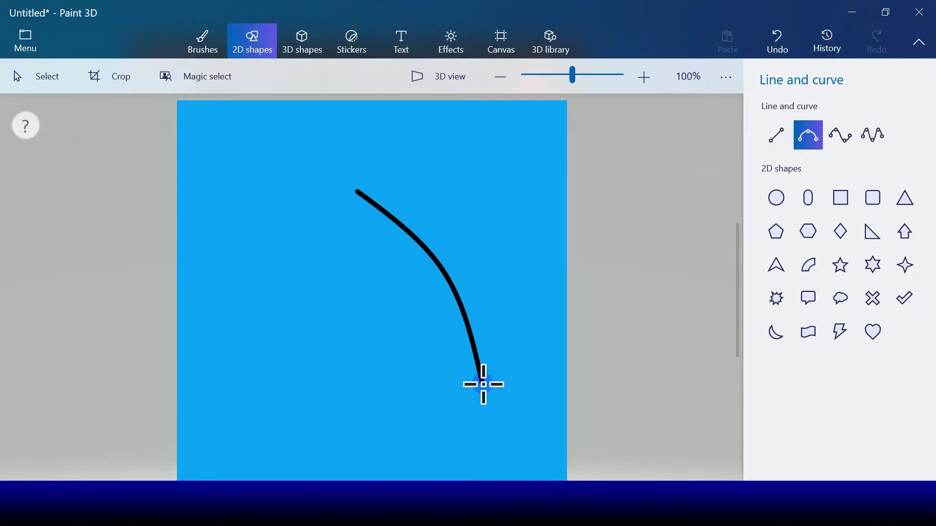
{"action": "left_click_drag", "start_coordinate": [483, 385], "coordinate": [482, 382]}
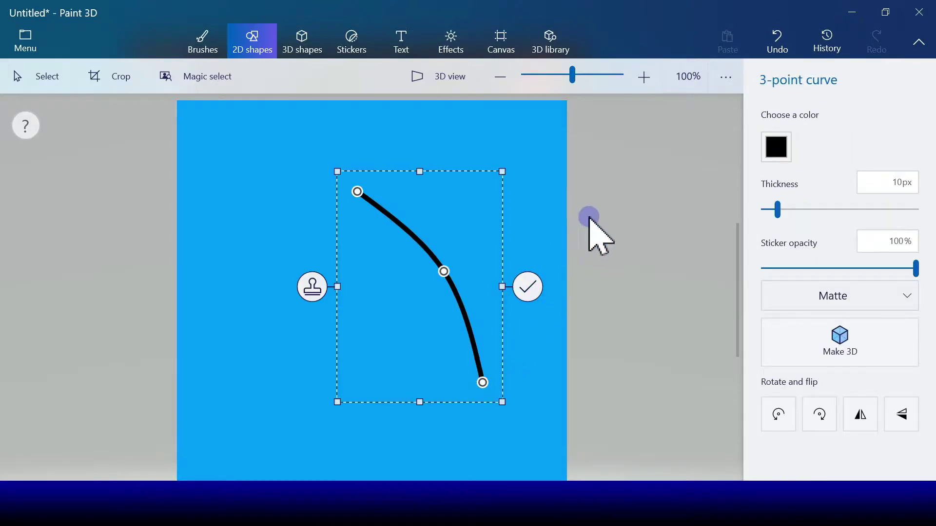
{"action": "left_click", "coordinate": [776, 44]}
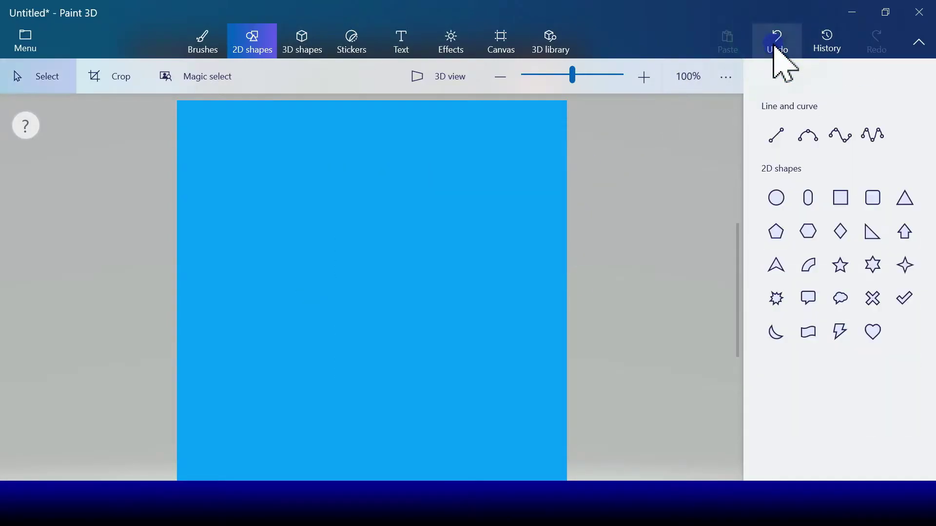
Draw a black 10 px 4-point curve sloping from the upper middle of the canvas down to the lower right, as the shape's right side.
{"action": "left_click", "coordinate": [841, 134]}
{"action": "left_click_drag", "start_coordinate": [365, 179], "coordinate": [506, 404]}
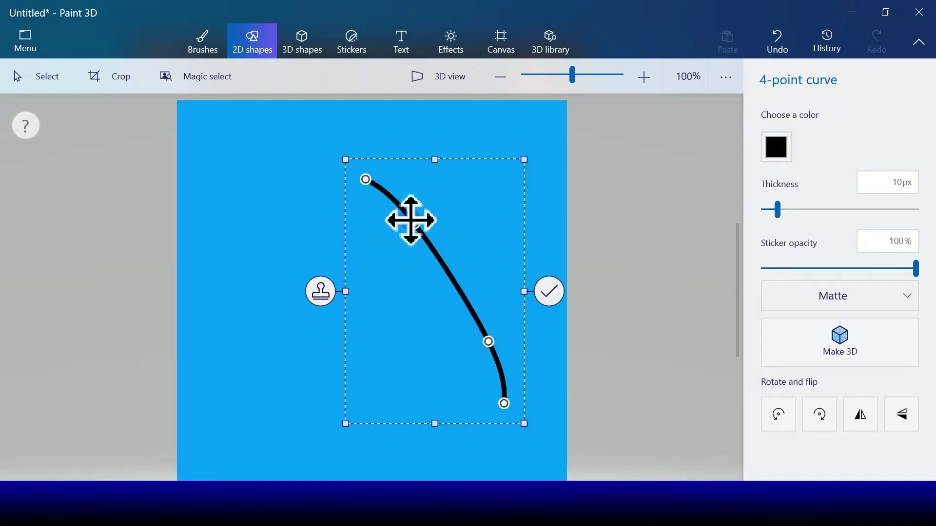
{"action": "left_click", "coordinate": [550, 292]}
{"action": "left_click", "coordinate": [808, 135]}
{"action": "left_click", "coordinate": [367, 180]}
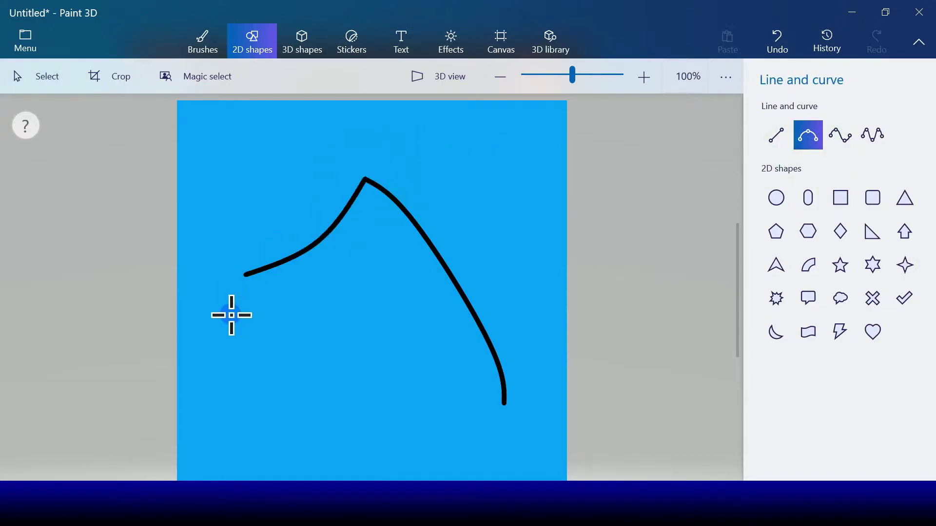
{"action": "left_click", "coordinate": [223, 403]}
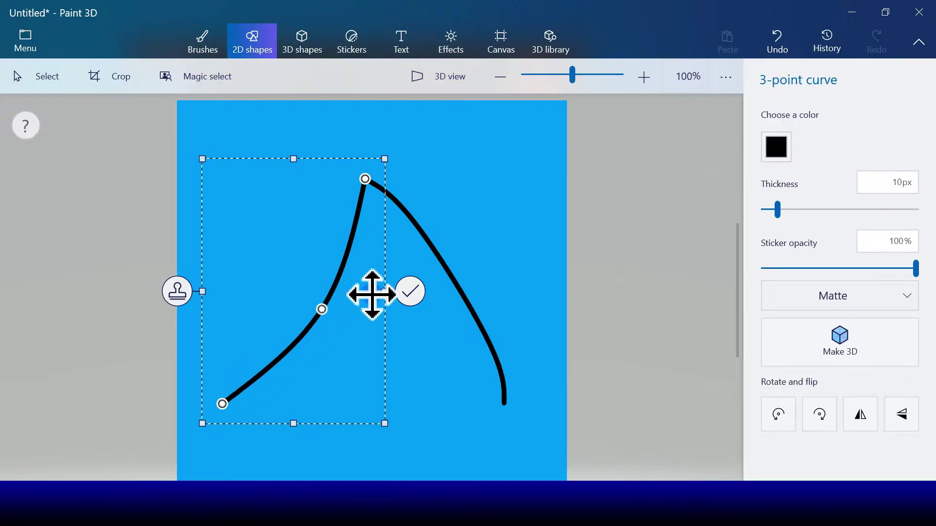
{"action": "left_click", "coordinate": [532, 204]}
{"action": "left_click", "coordinate": [776, 39]}
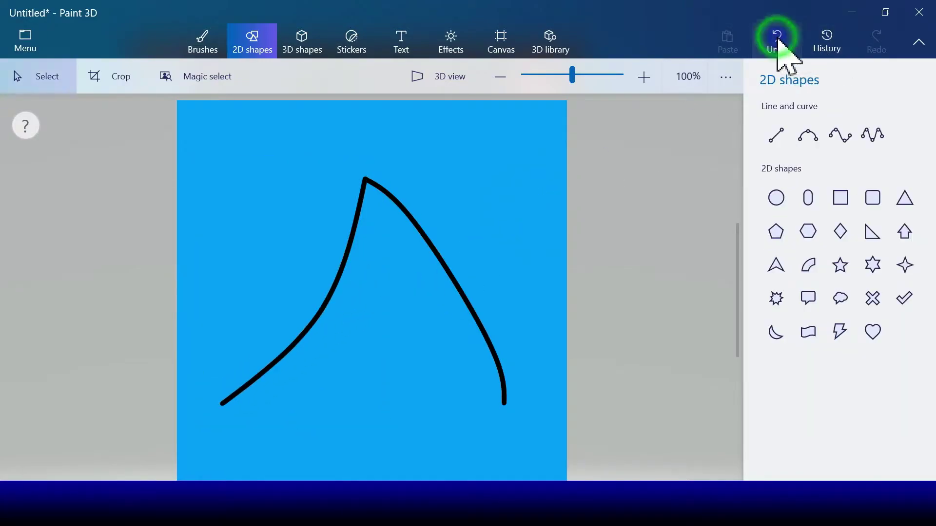
Draw a black 4-point curve from the right side's top end down to the lower left, bending it outward to mirror the right side.
{"action": "left_click", "coordinate": [839, 122]}
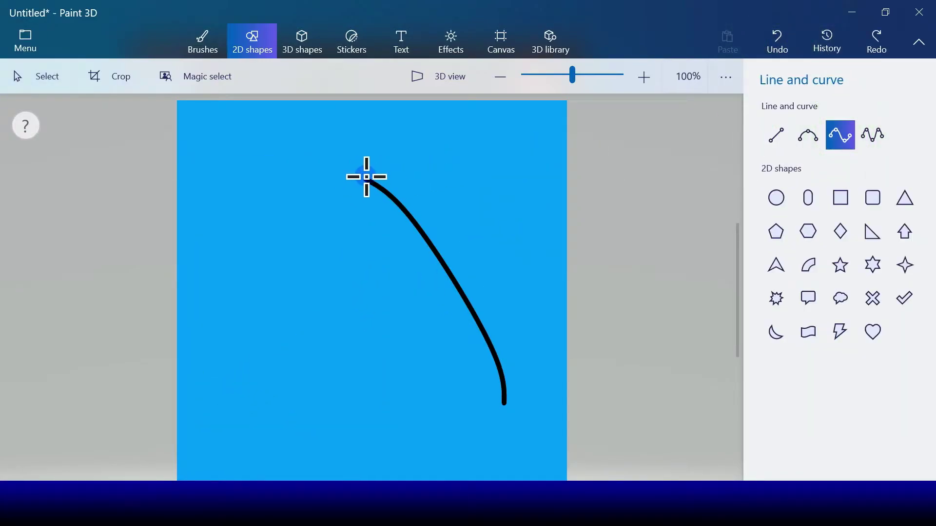
{"action": "mouse_move", "coordinate": [366, 180]}
{"action": "left_mouse_down"}
{"action": "mouse_move", "coordinate": [253, 323]}
{"action": "mouse_move", "coordinate": [218, 406]}
{"action": "mouse_move", "coordinate": [230, 403]}
{"action": "left_mouse_up"}
{"action": "left_click_drag", "start_coordinate": [255, 318], "coordinate": [247, 349]}
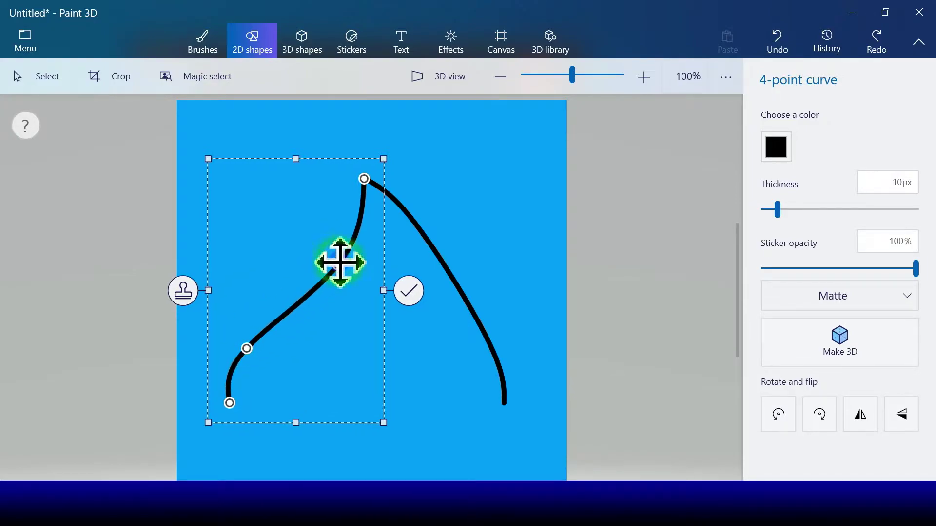
{"action": "left_click_drag", "start_coordinate": [339, 262], "coordinate": [306, 228]}
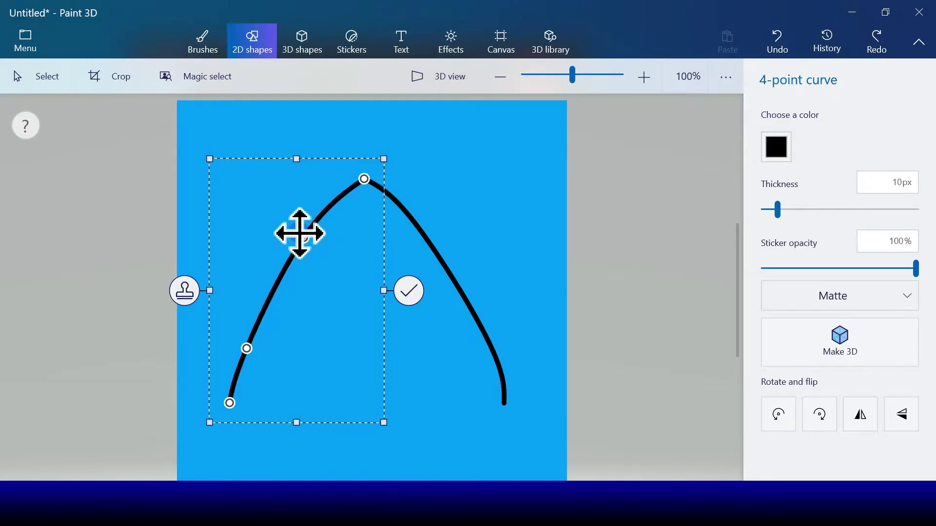
{"action": "mouse_move", "coordinate": [299, 233]}
{"action": "left_mouse_down"}
{"action": "mouse_move", "coordinate": [308, 209]}
{"action": "mouse_move", "coordinate": [301, 238]}
{"action": "left_mouse_up"}
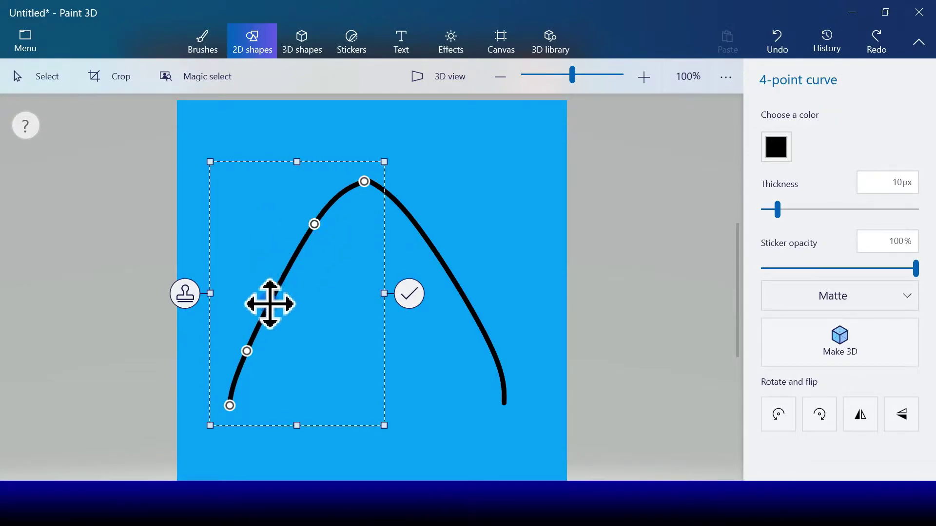
{"action": "mouse_move", "coordinate": [247, 353]}
{"action": "left_mouse_down"}
{"action": "mouse_move", "coordinate": [232, 365]}
{"action": "mouse_move", "coordinate": [235, 350]}
{"action": "left_mouse_up"}
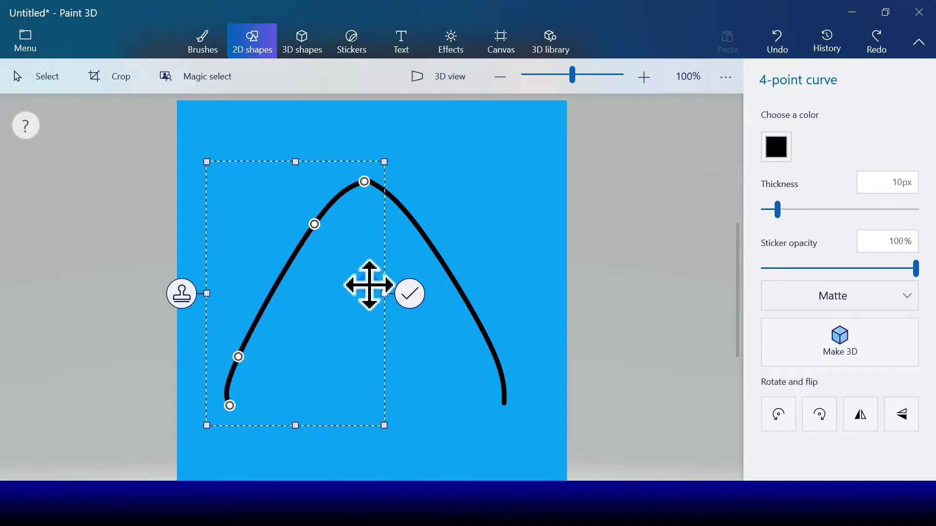
{"action": "left_click", "coordinate": [410, 293]}
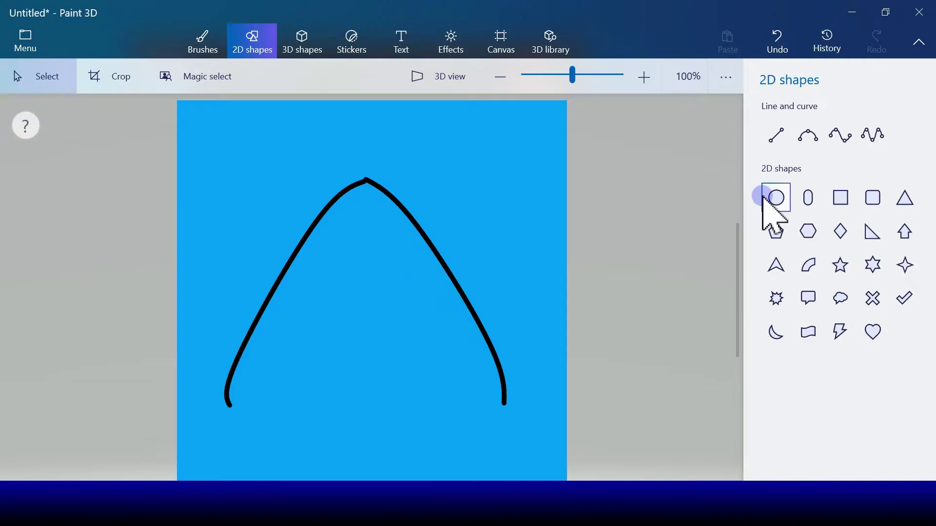
Close the outline with a black 4-point curve joining the two lower ends, bent downward into a rounded base.
{"action": "left_click", "coordinate": [807, 144]}
{"action": "left_click", "coordinate": [839, 140]}
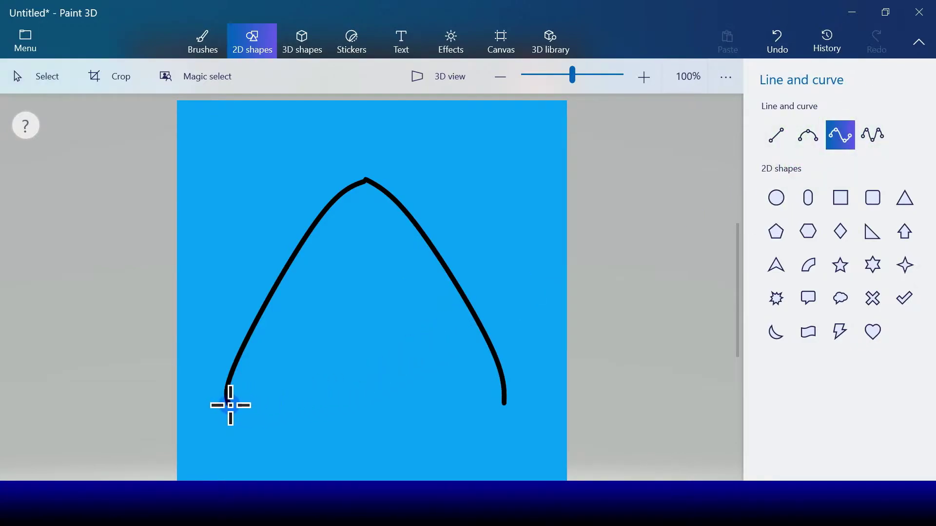
{"action": "mouse_move", "coordinate": [229, 405]}
{"action": "left_mouse_down"}
{"action": "mouse_move", "coordinate": [433, 390]}
{"action": "mouse_move", "coordinate": [504, 404]}
{"action": "left_mouse_up"}
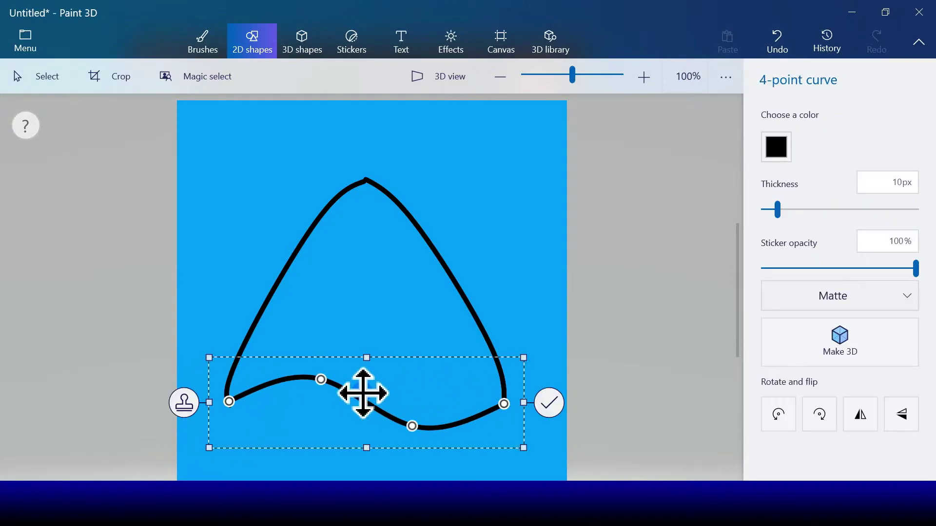
{"action": "mouse_move", "coordinate": [323, 377]}
{"action": "left_mouse_down"}
{"action": "mouse_move", "coordinate": [315, 407]}
{"action": "mouse_move", "coordinate": [271, 432]}
{"action": "mouse_move", "coordinate": [263, 420]}
{"action": "mouse_move", "coordinate": [271, 423]}
{"action": "left_mouse_up"}
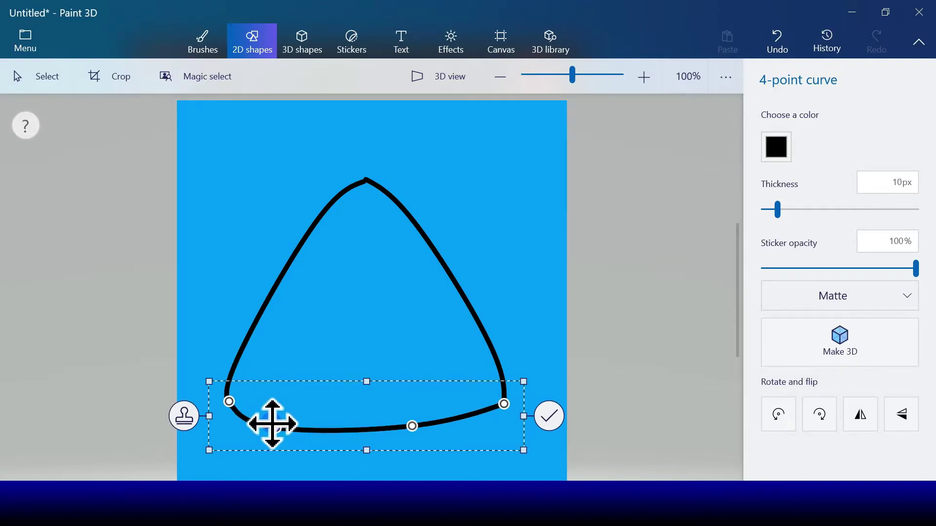
{"action": "left_click_drag", "start_coordinate": [412, 424], "coordinate": [429, 426]}
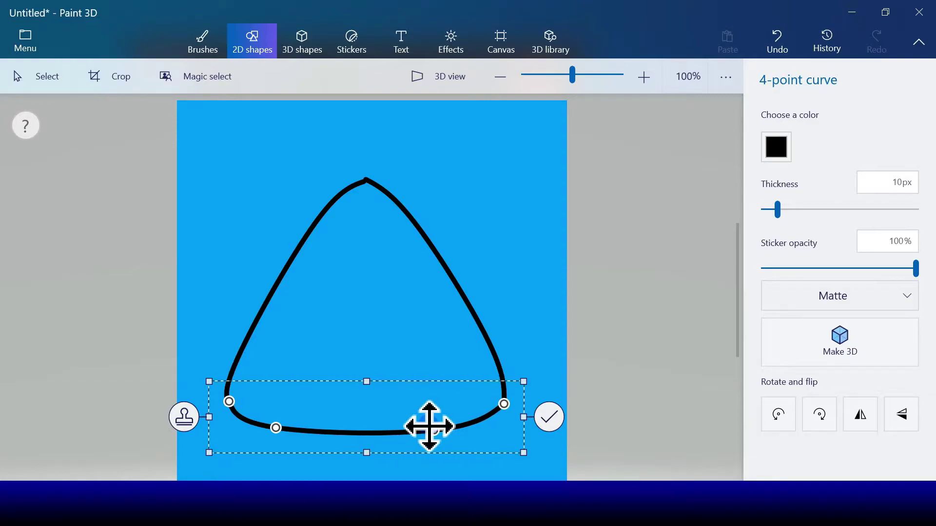
{"action": "left_click", "coordinate": [549, 419]}
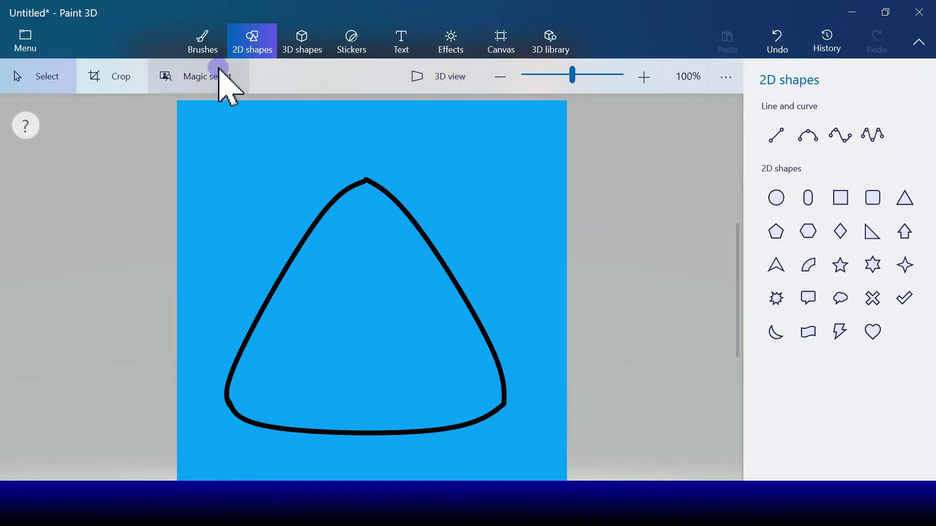
Fill the inside of the rounded triangle with yellow.
{"action": "left_click", "coordinate": [202, 43]}
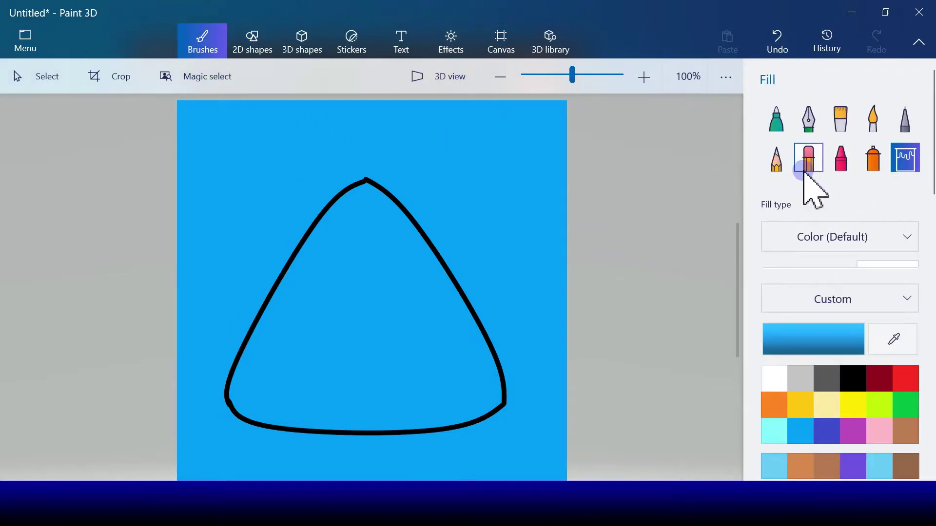
{"action": "left_click", "coordinate": [852, 403]}
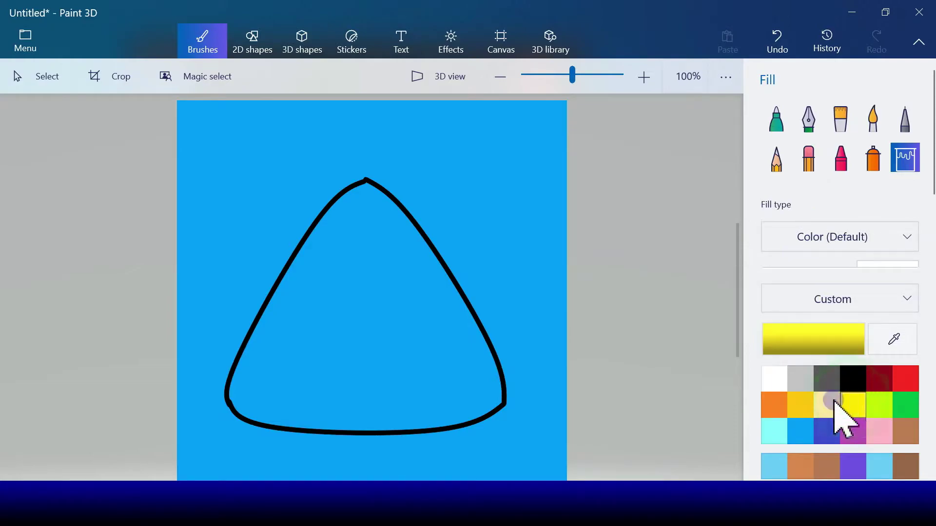
{"action": "left_click", "coordinate": [441, 357]}
Draw a white 10 px 3-point curve for the chin, arching from the middle of the base up to the lower right corner.
{"action": "left_click", "coordinate": [249, 43]}
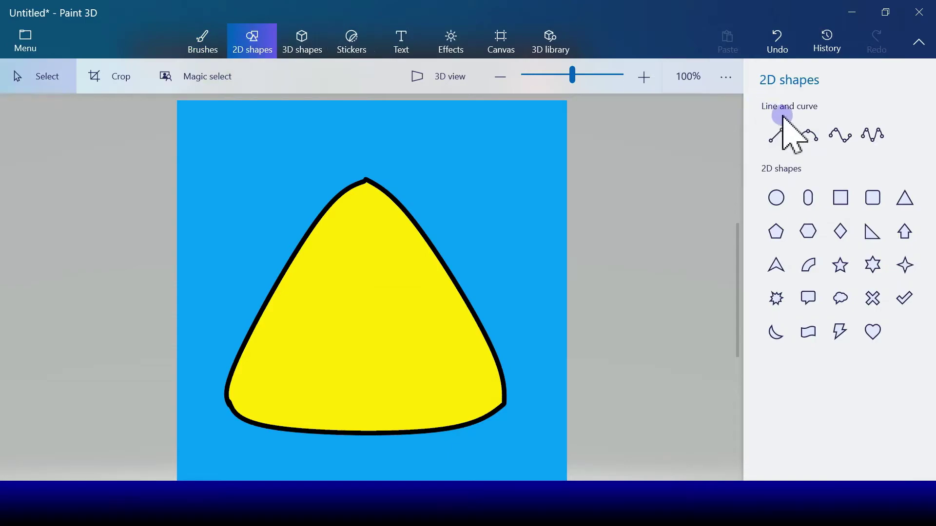
{"action": "left_click", "coordinate": [808, 139]}
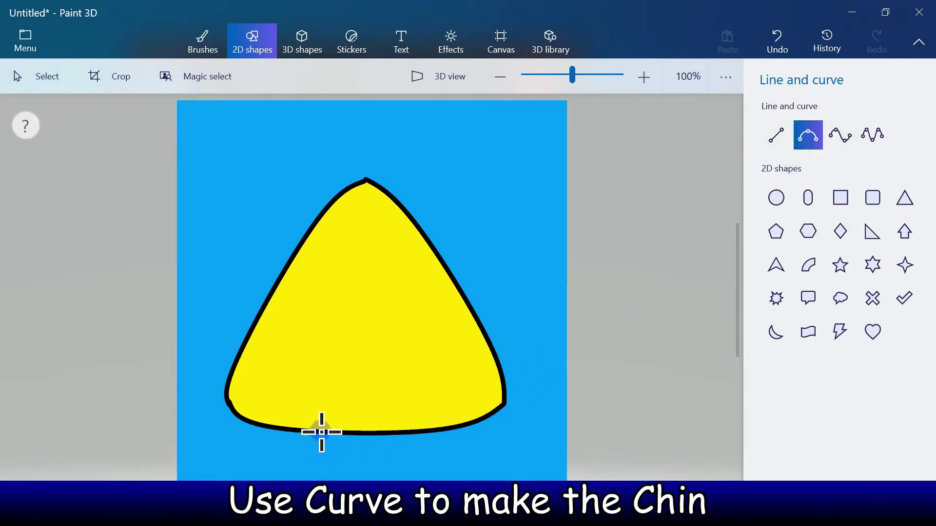
{"action": "mouse_move", "coordinate": [326, 431]}
{"action": "left_mouse_down"}
{"action": "mouse_move", "coordinate": [378, 405]}
{"action": "mouse_move", "coordinate": [499, 399]}
{"action": "left_mouse_up"}
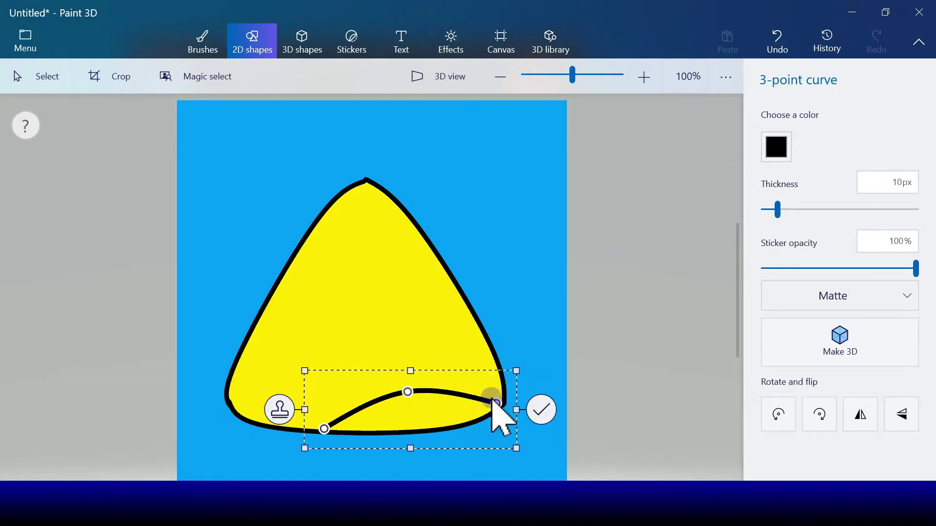
{"action": "left_click", "coordinate": [776, 147]}
{"action": "left_click", "coordinate": [709, 204]}
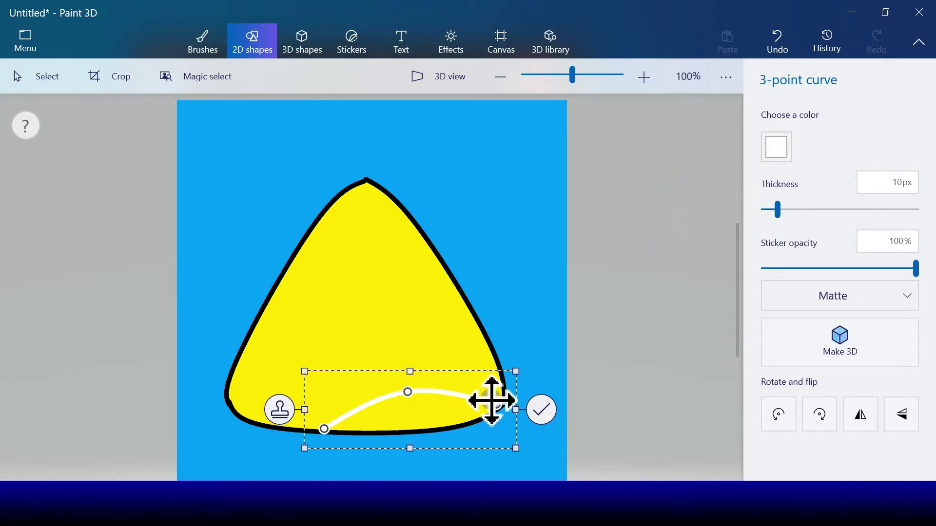
{"action": "left_click", "coordinate": [546, 414]}
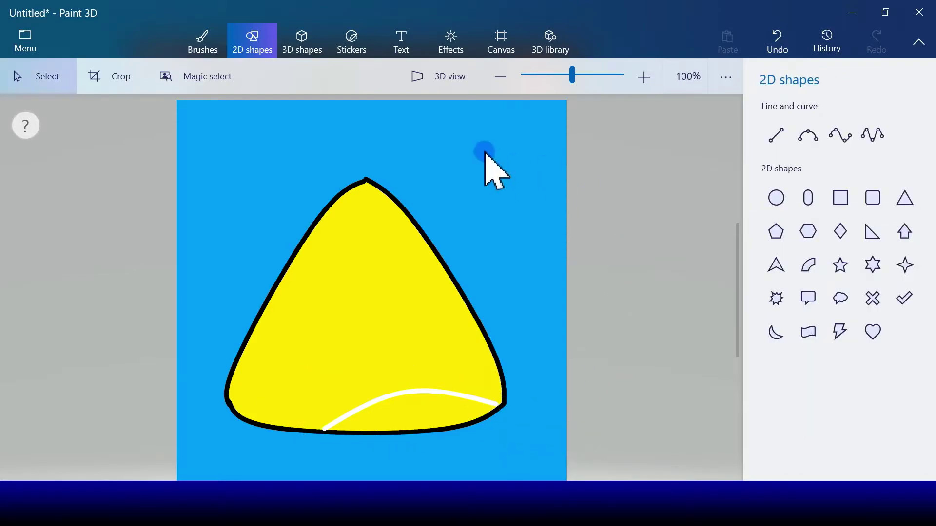
Fill the area between the white chin curve and the body's base with white.
{"action": "left_click", "coordinate": [202, 43]}
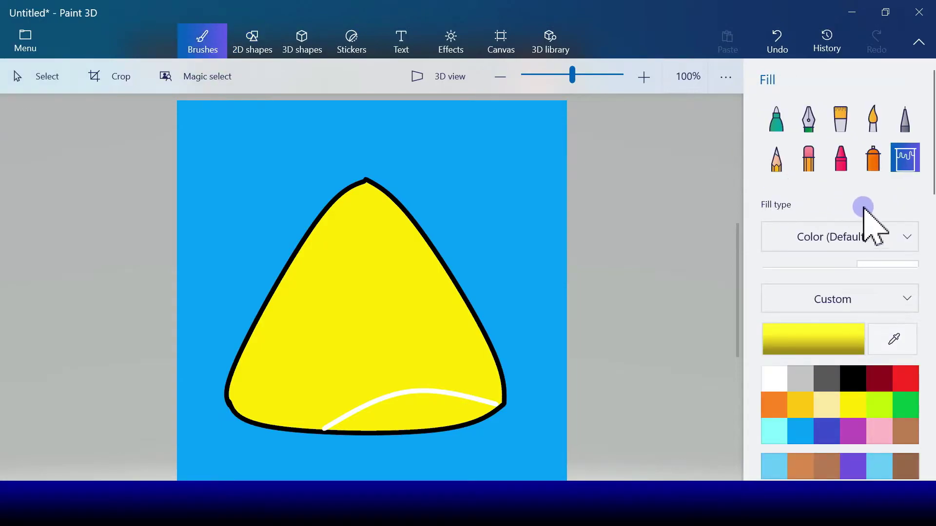
{"action": "left_click", "coordinate": [775, 379]}
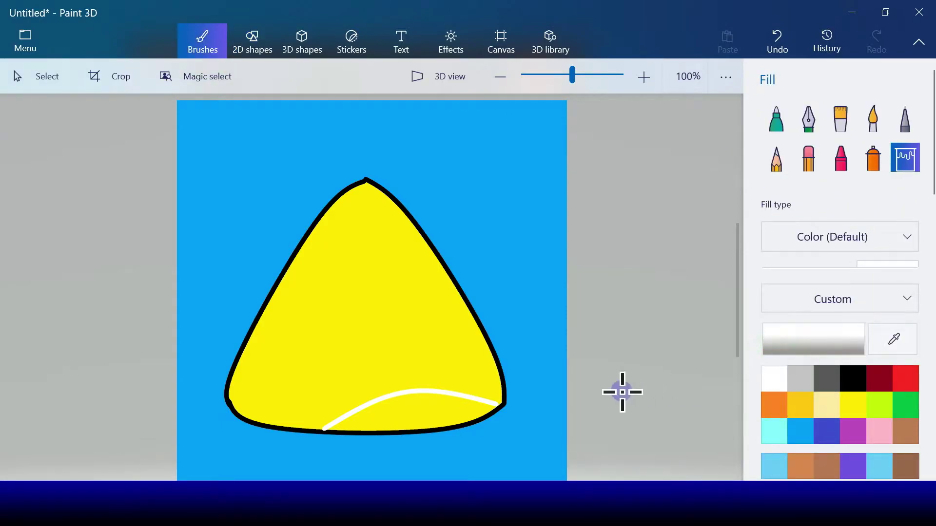
{"action": "left_click", "coordinate": [443, 412]}
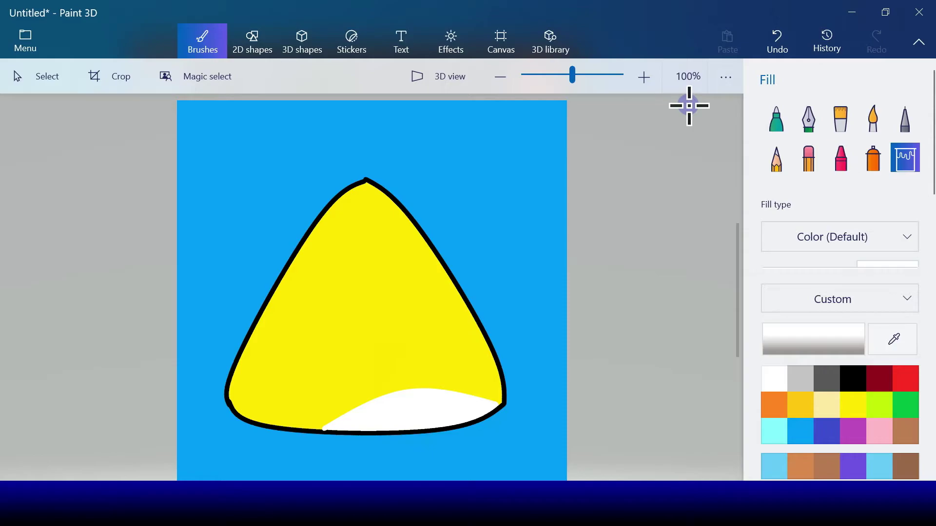
Draw a circle for the first eye just above the white chin, slightly right of the body's centre.
{"action": "left_click", "coordinate": [263, 49]}
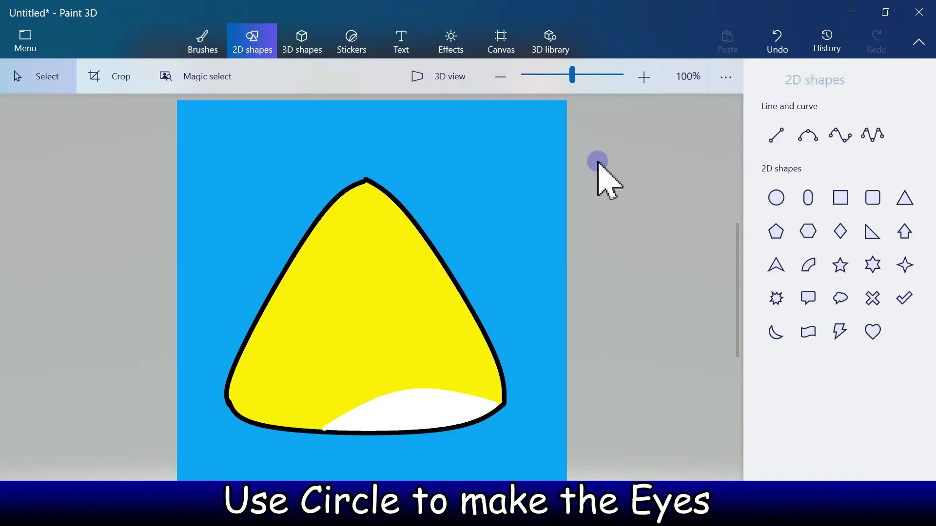
{"action": "left_click", "coordinate": [766, 196]}
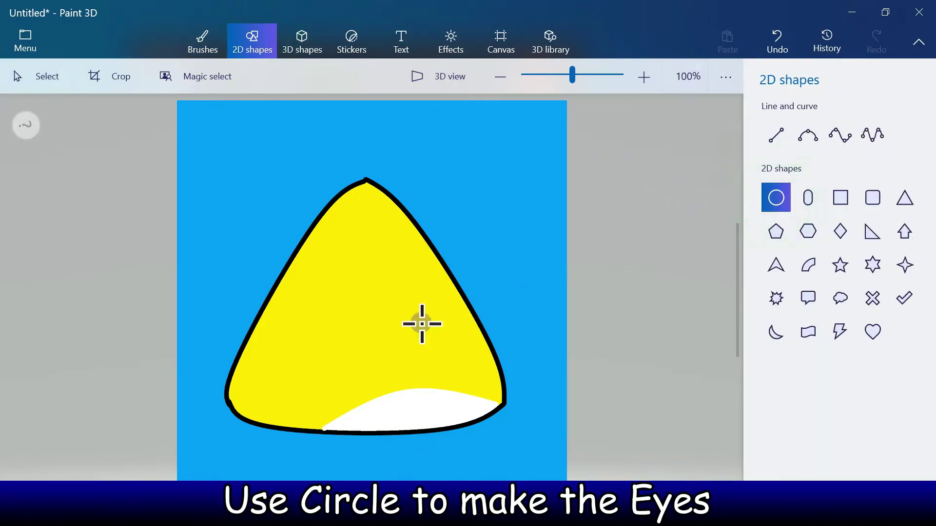
{"action": "left_click_drag", "start_coordinate": [358, 319], "coordinate": [409, 365]}
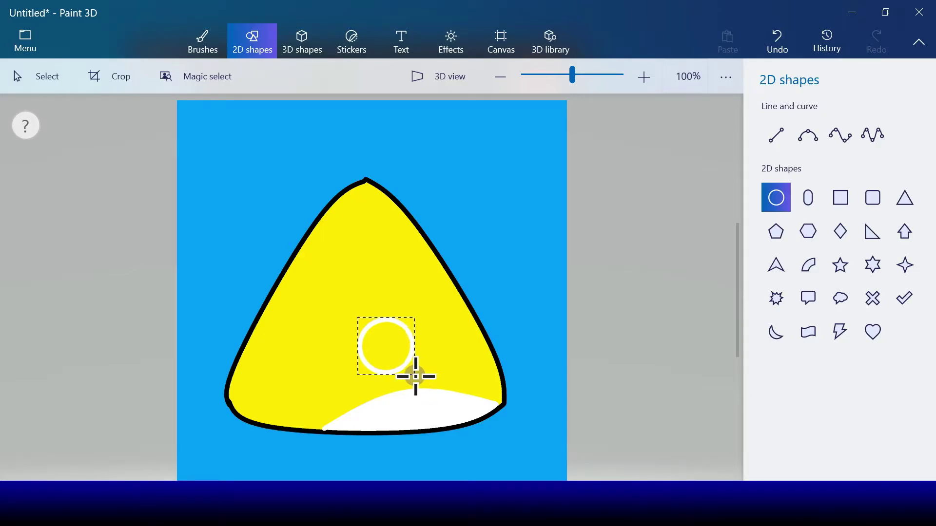
{"action": "left_click_drag", "start_coordinate": [415, 373], "coordinate": [416, 373]}
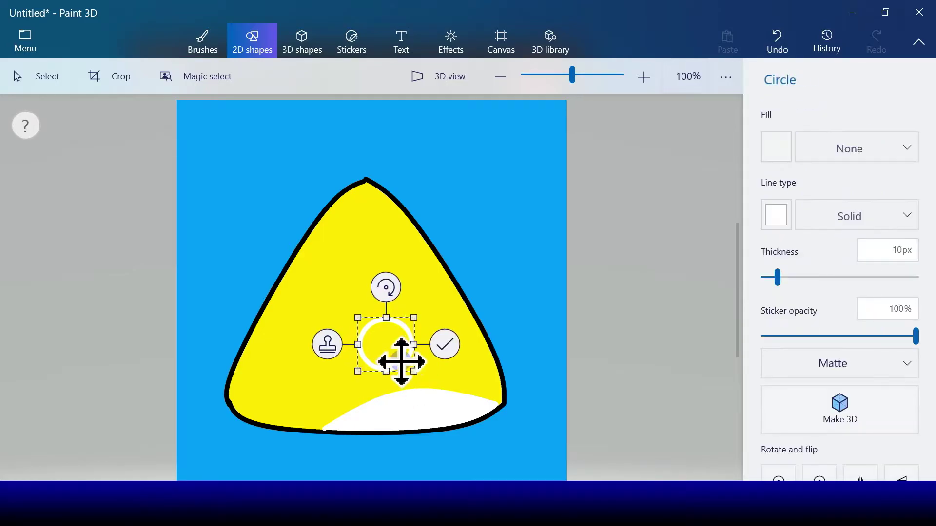
Give the eye circle a black 5 px outline and a solid white fill.
{"action": "left_click", "coordinate": [773, 215]}
{"action": "left_click", "coordinate": [789, 268]}
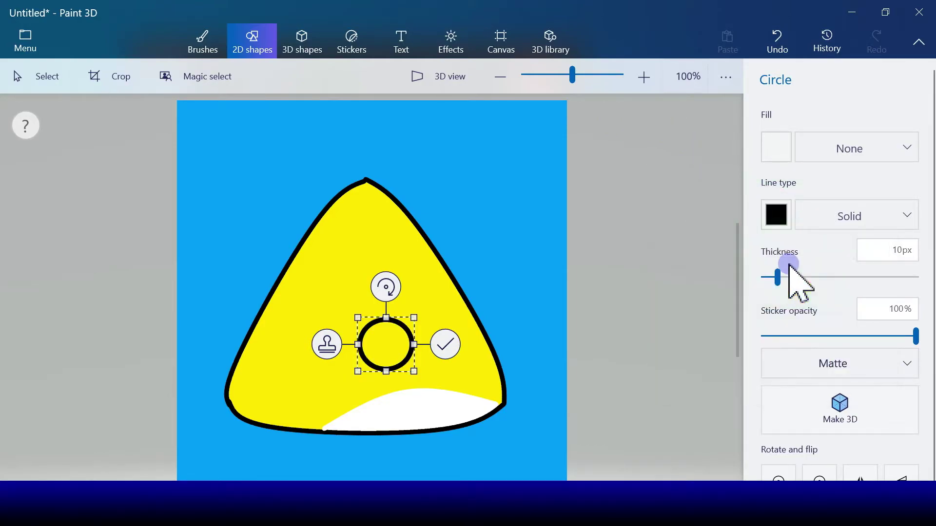
{"action": "left_click", "coordinate": [776, 145]}
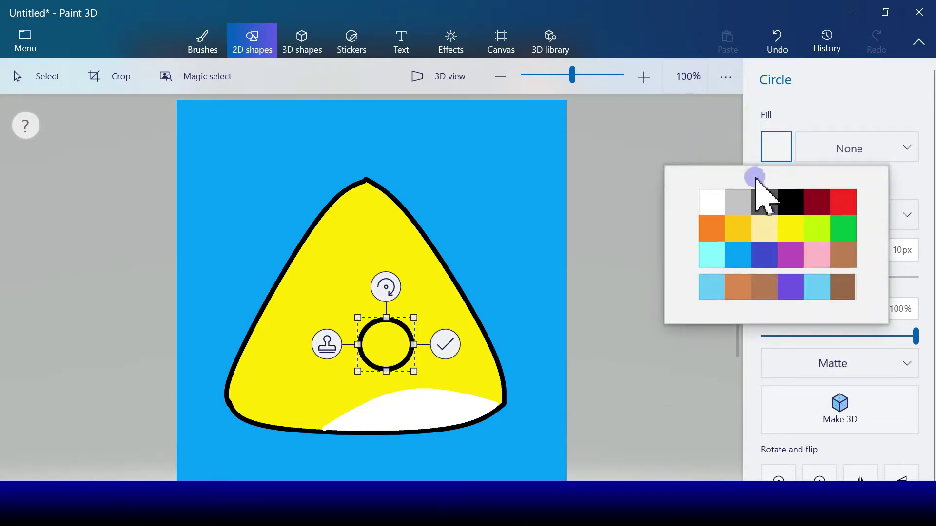
{"action": "left_click", "coordinate": [711, 202]}
{"action": "left_click", "coordinate": [779, 274]}
{"action": "left_click_drag", "start_coordinate": [779, 274], "coordinate": [767, 277]}
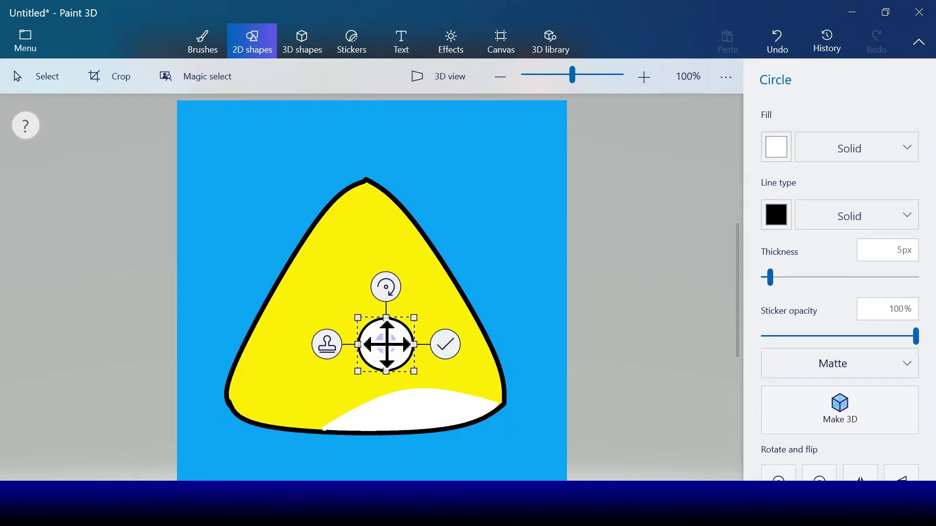
Place a slightly smaller copy of the eye to its right, against the body's edge, and stamp it there.
{"action": "left_click_drag", "start_coordinate": [387, 348], "coordinate": [458, 345]}
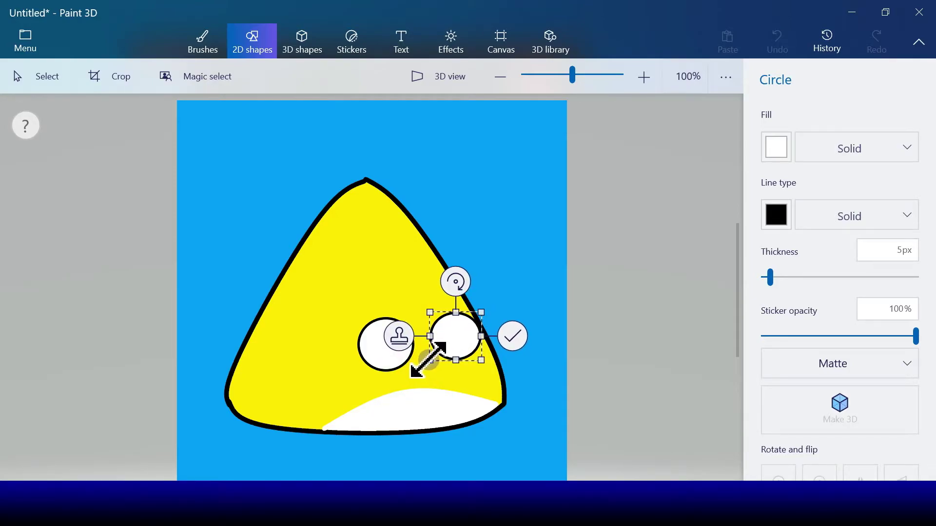
{"action": "left_click_drag", "start_coordinate": [429, 361], "coordinate": [430, 361]}
{"action": "left_click", "coordinate": [401, 337]}
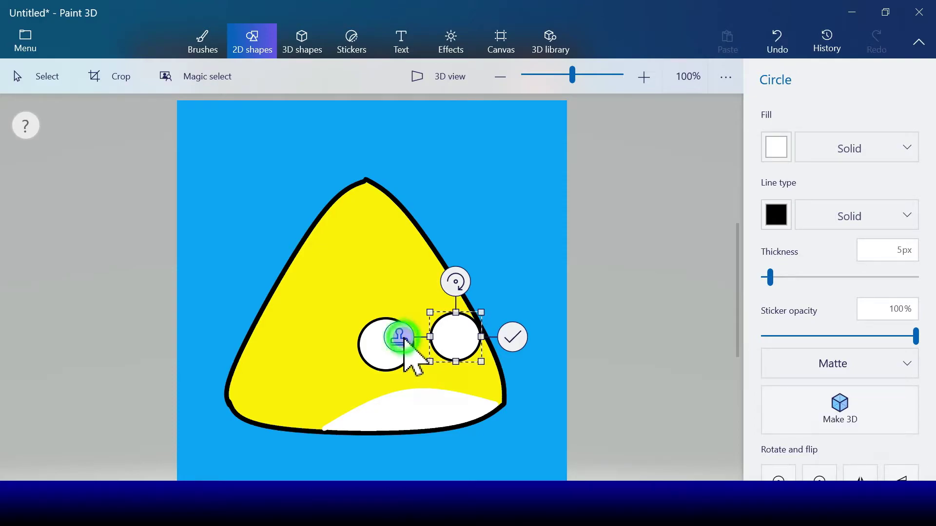
Shrink the still-selected circle into a small pupil in the right eye's upper right area and fill it black.
{"action": "left_click_drag", "start_coordinate": [485, 368], "coordinate": [454, 334]}
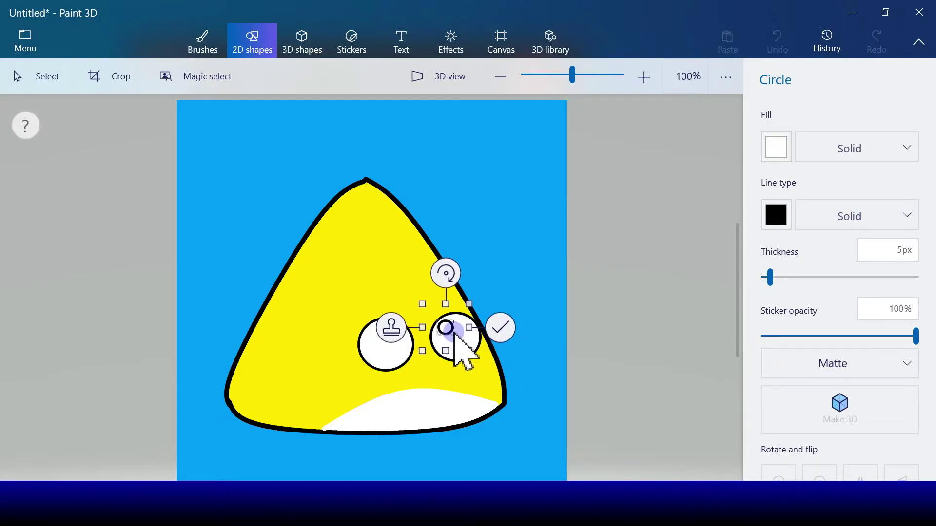
{"action": "left_click_drag", "start_coordinate": [460, 328], "coordinate": [463, 327]}
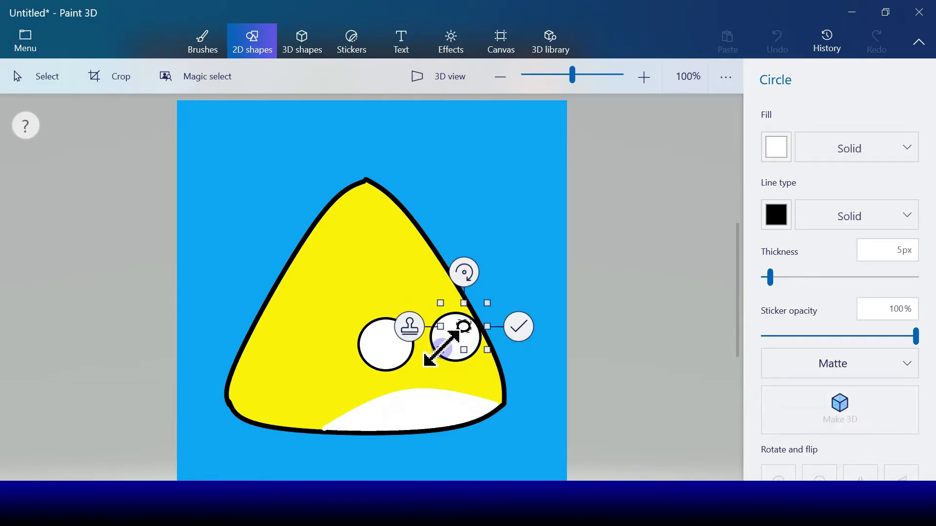
{"action": "left_click", "coordinate": [440, 350]}
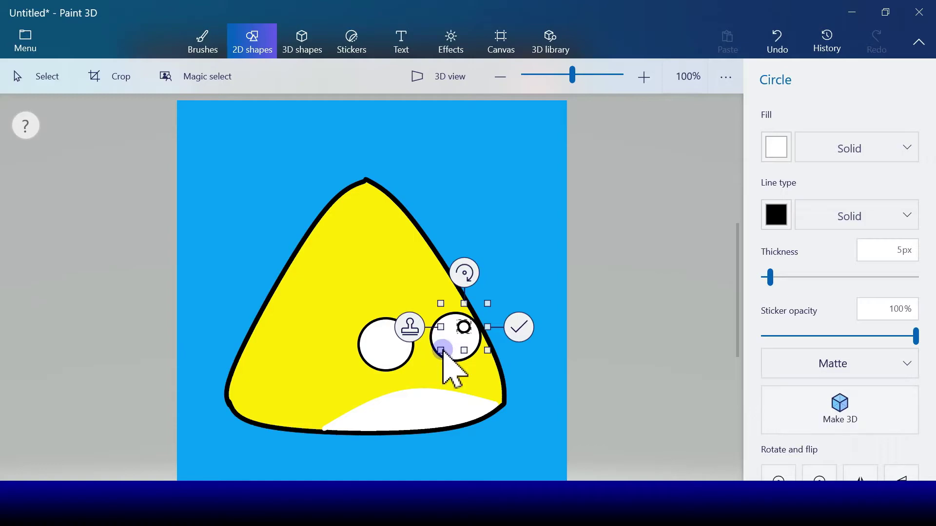
{"action": "left_click", "coordinate": [770, 155]}
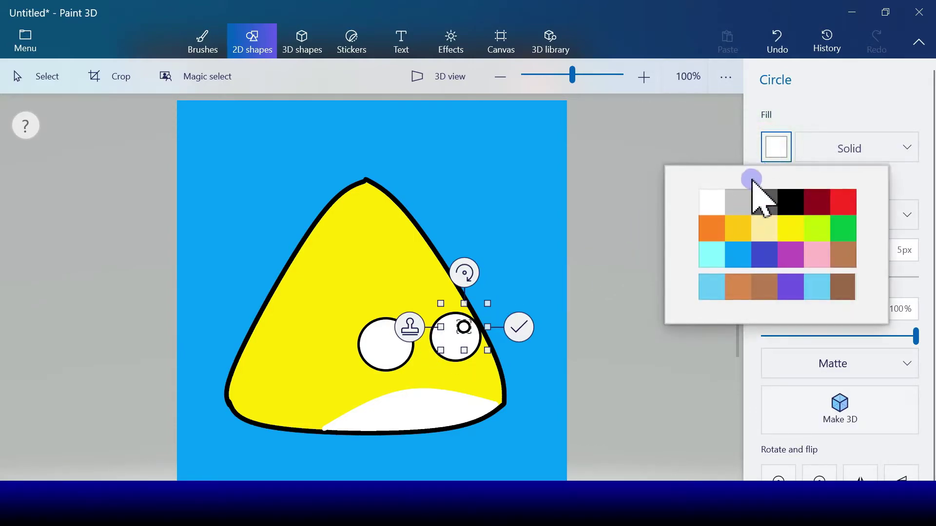
{"action": "left_click", "coordinate": [789, 201]}
Stamp the pupil in the right eye and place its copy in the left eye's upper right area.
{"action": "left_click", "coordinate": [412, 323]}
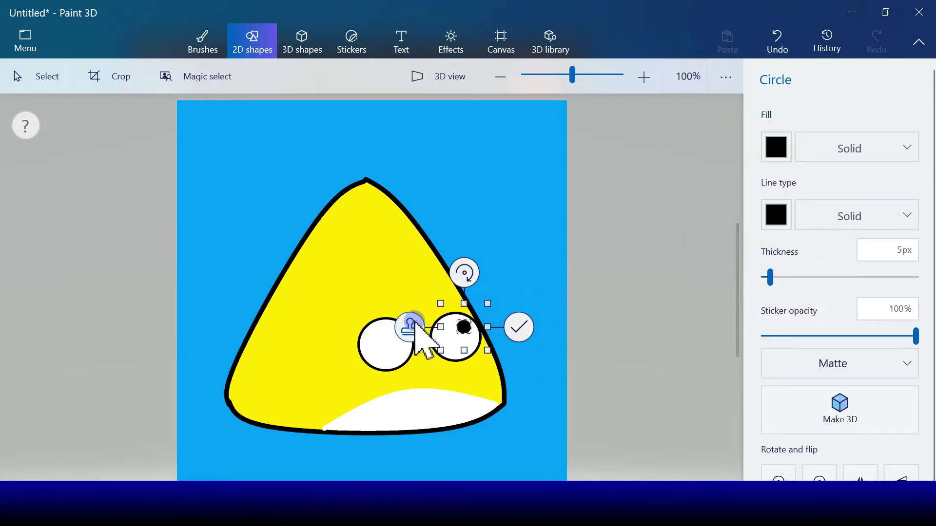
{"action": "left_click_drag", "start_coordinate": [472, 334], "coordinate": [399, 337]}
{"action": "left_click", "coordinate": [458, 337]}
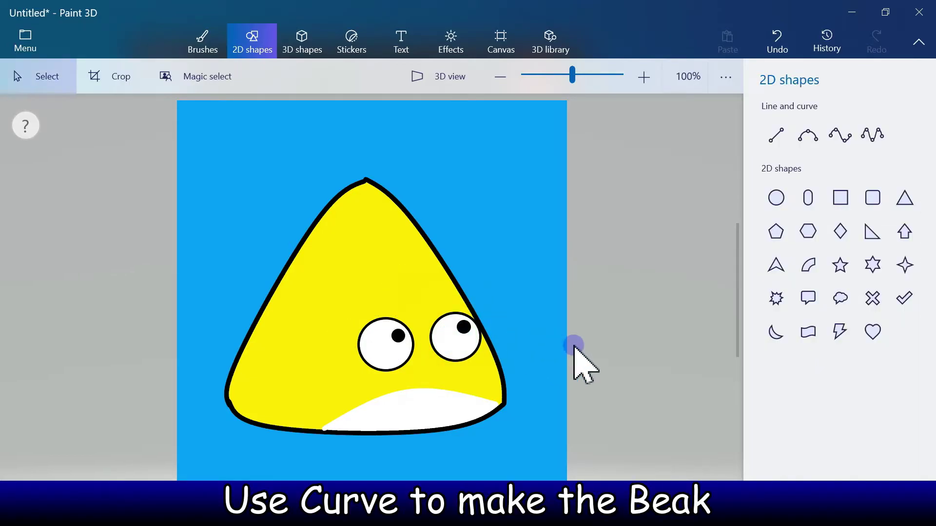
Start the beak with a short black 5 px 3-point curve from between the eyes down to the left eye's lower right edge.
{"action": "left_click", "coordinate": [803, 131]}
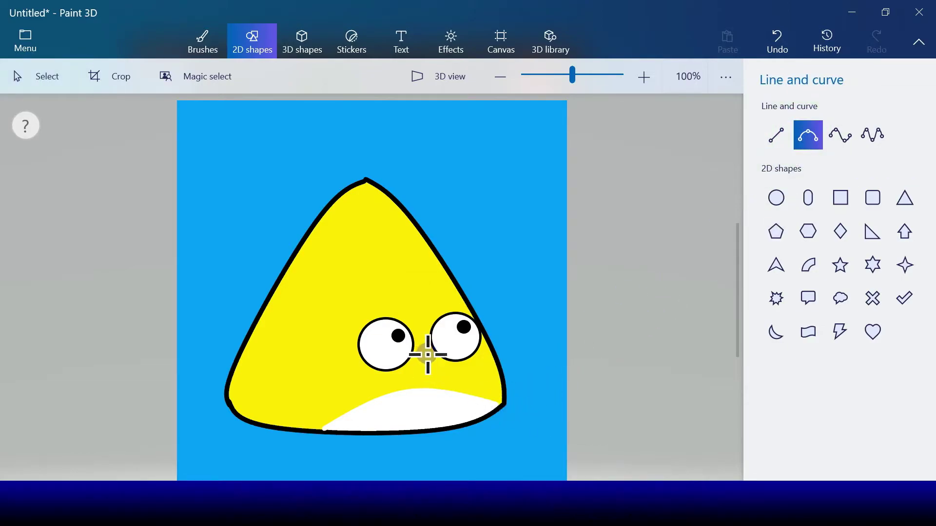
{"action": "left_click_drag", "start_coordinate": [427, 350], "coordinate": [402, 370]}
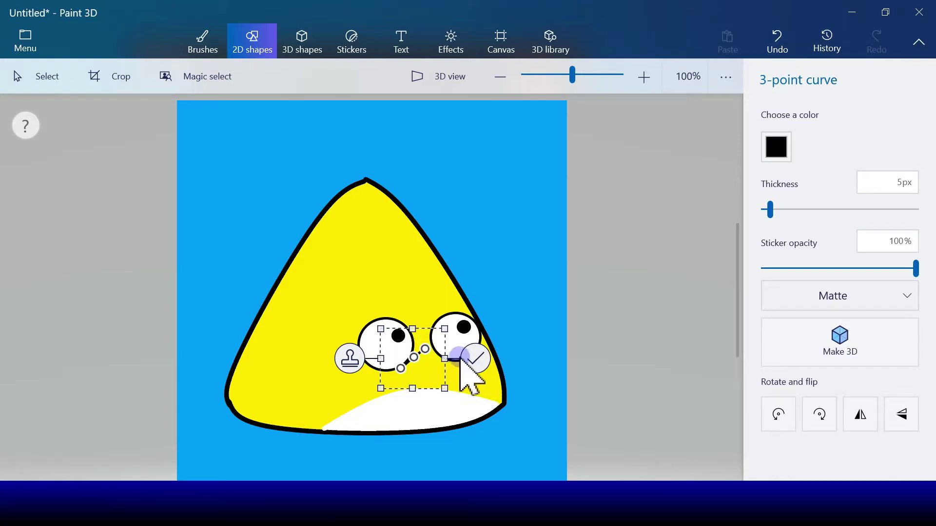
{"action": "left_click", "coordinate": [478, 367]}
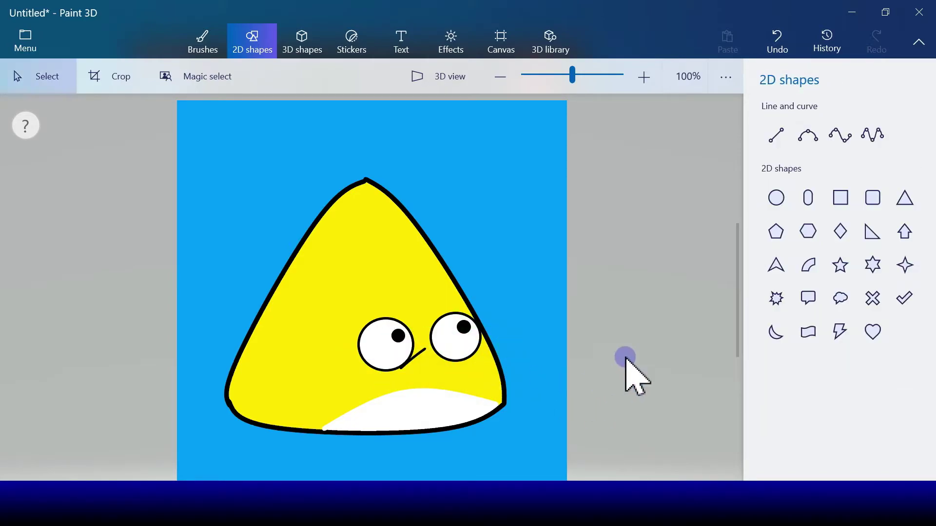
Draw the beak's upper edge as a 3-point curve from the short line's top end, arching to the body's right edge.
{"action": "left_click", "coordinate": [810, 137]}
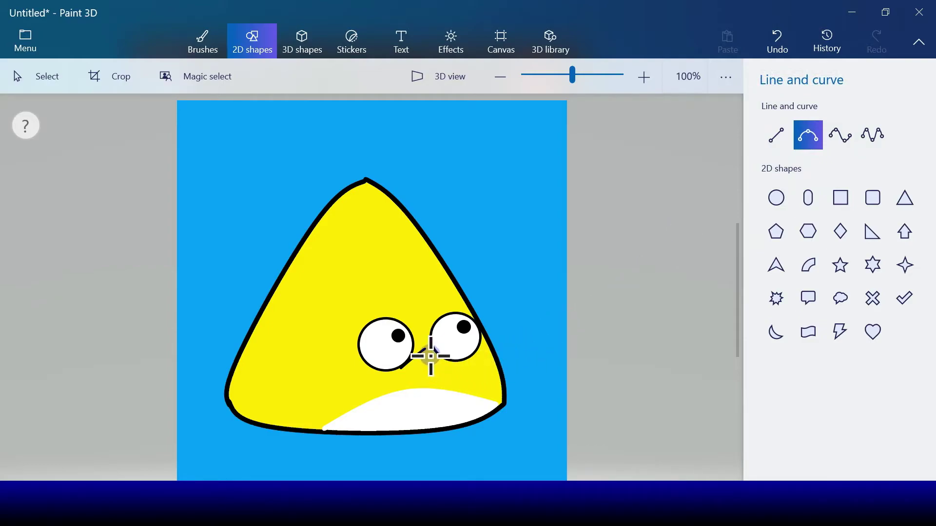
{"action": "mouse_move", "coordinate": [425, 349]}
{"action": "left_mouse_down"}
{"action": "mouse_move", "coordinate": [470, 345]}
{"action": "mouse_move", "coordinate": [493, 371]}
{"action": "left_mouse_up"}
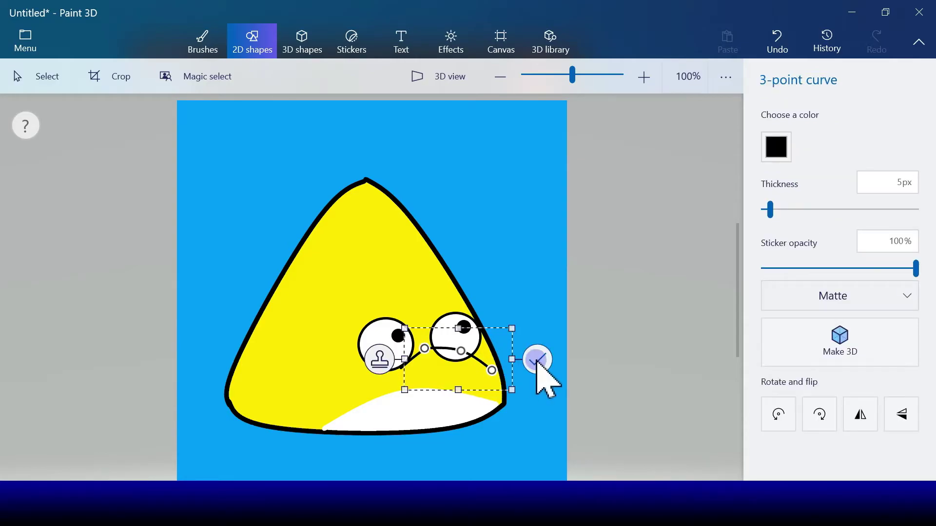
{"action": "left_click", "coordinate": [536, 361]}
Draw a 3-point curve from the beak's left corner down to just below the body's base, bowed outward to the left.
{"action": "left_click", "coordinate": [808, 139]}
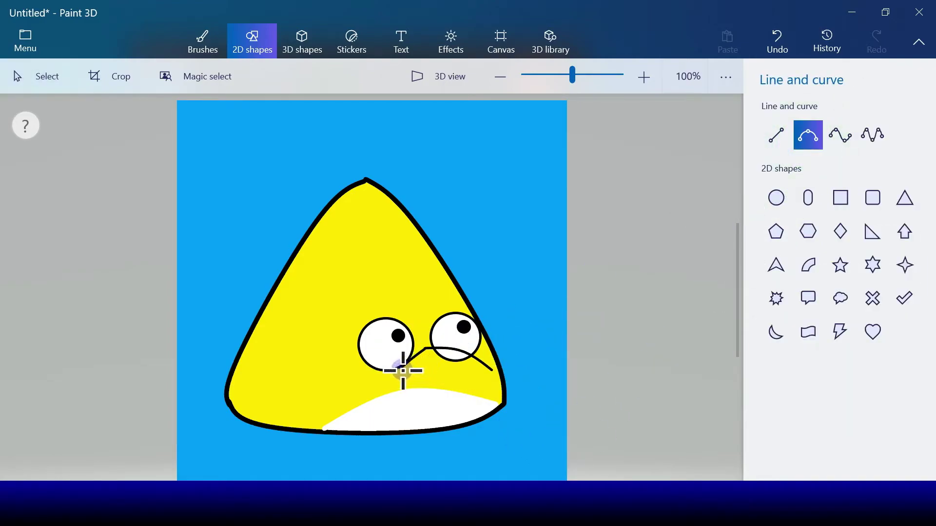
{"action": "left_click_drag", "start_coordinate": [402, 369], "coordinate": [450, 444]}
{"action": "left_click_drag", "start_coordinate": [433, 400], "coordinate": [405, 412]}
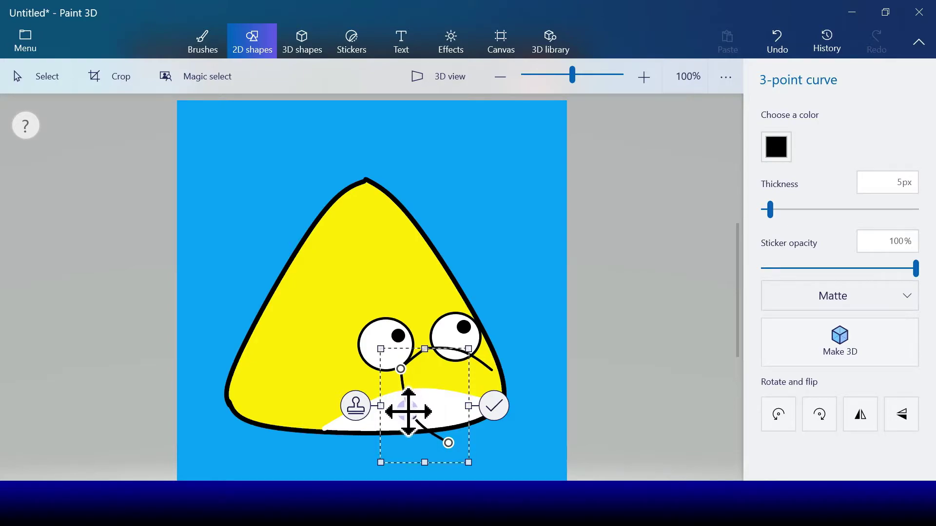
{"action": "left_click", "coordinate": [493, 407]}
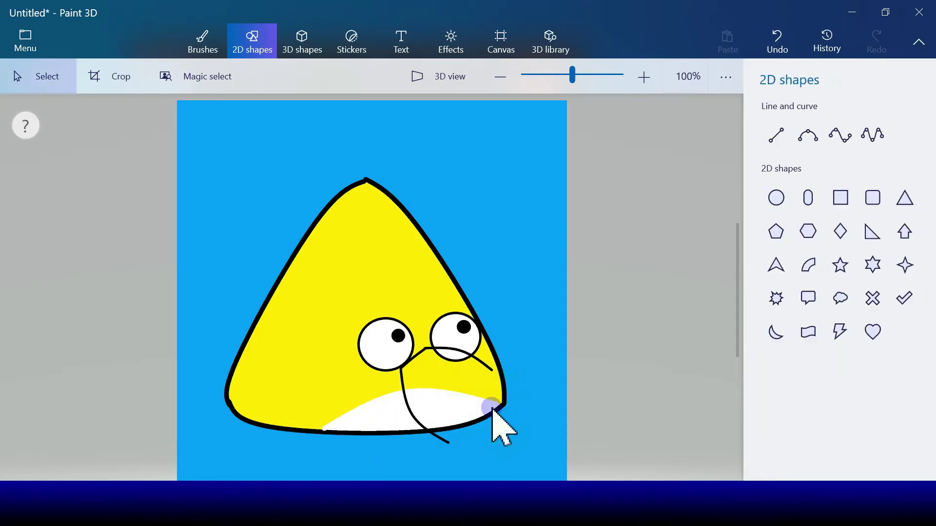
Close the upper beak with a 3-point curve from near its left corner to its right tip, bowed slightly downward.
{"action": "left_click", "coordinate": [807, 134]}
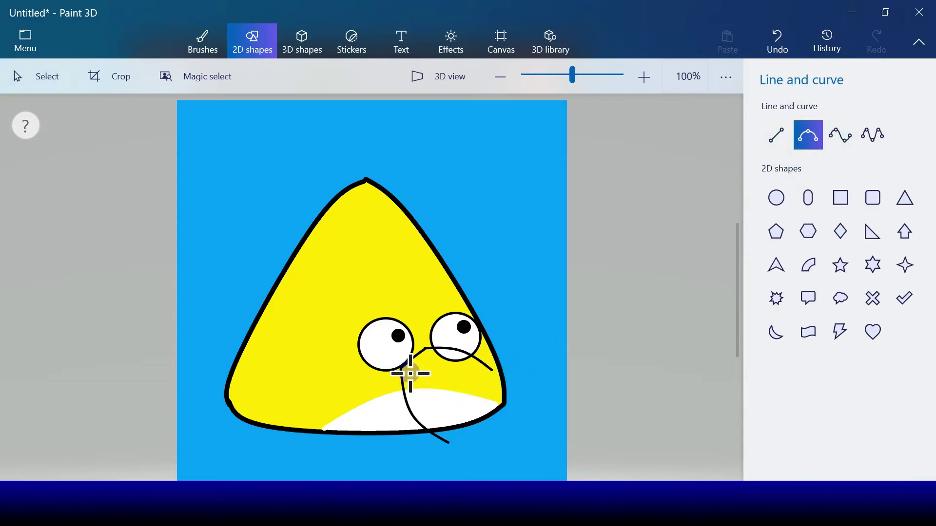
{"action": "mouse_move", "coordinate": [410, 374]}
{"action": "left_mouse_down"}
{"action": "mouse_move", "coordinate": [492, 372]}
{"action": "mouse_move", "coordinate": [441, 370]}
{"action": "left_mouse_up"}
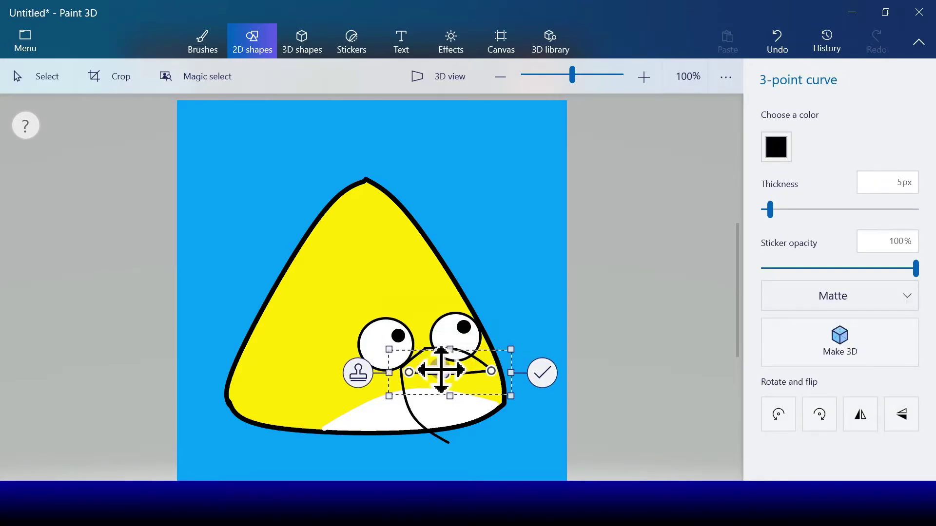
{"action": "left_click", "coordinate": [541, 372]}
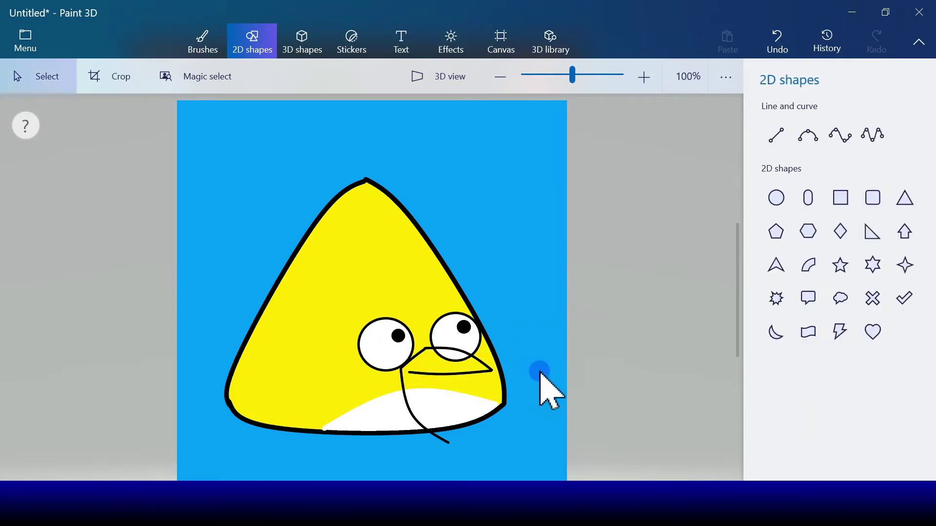
Draw a 3-point curve from the upper beak's bottom edge down to the lower beak's tip, bowed slightly left.
{"action": "left_click", "coordinate": [820, 141]}
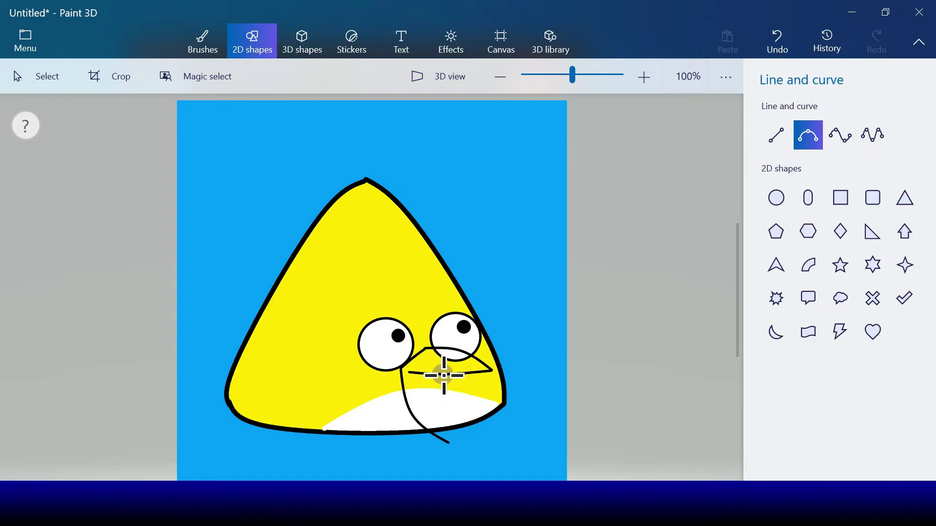
{"action": "left_click_drag", "start_coordinate": [440, 376], "coordinate": [449, 443]}
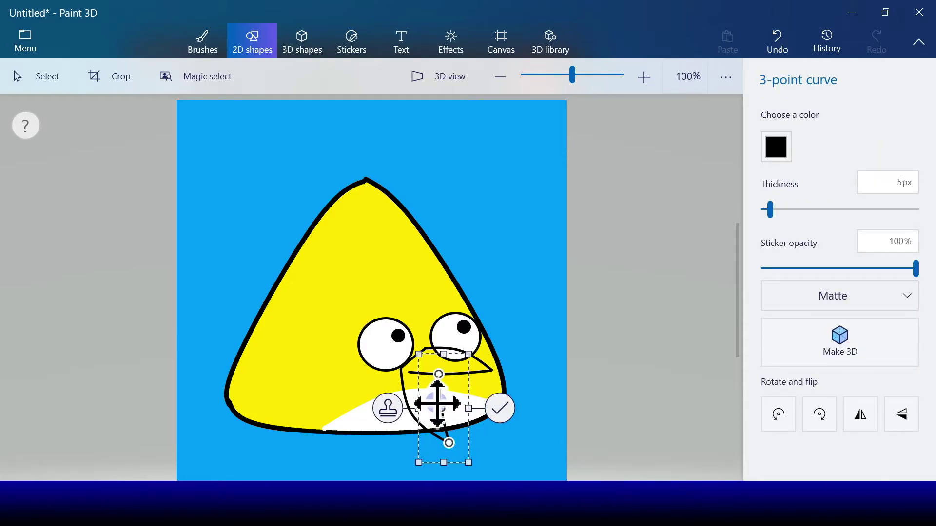
{"action": "left_click", "coordinate": [499, 410]}
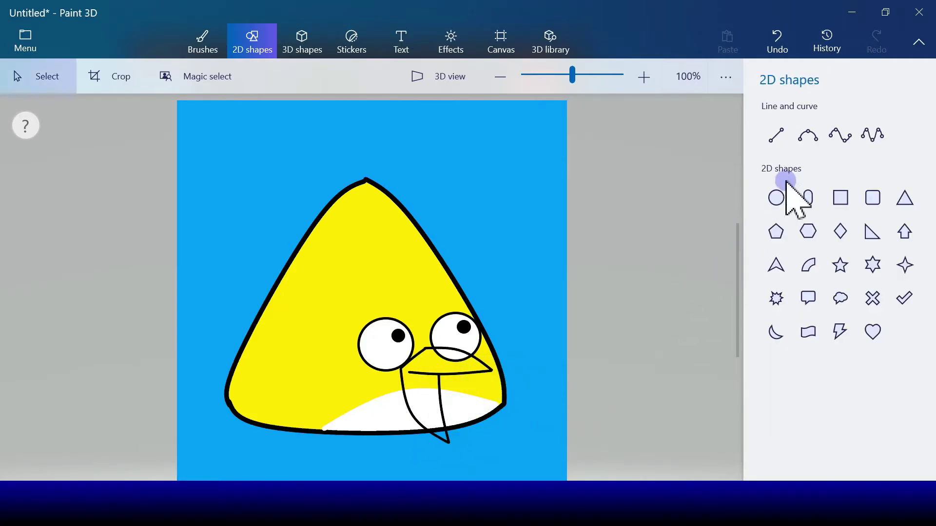
Draw a dark red 3-point curve inside the lower beak, from the upper beak's left underside down towards the lower tip, bowed left.
{"action": "left_click", "coordinate": [805, 141]}
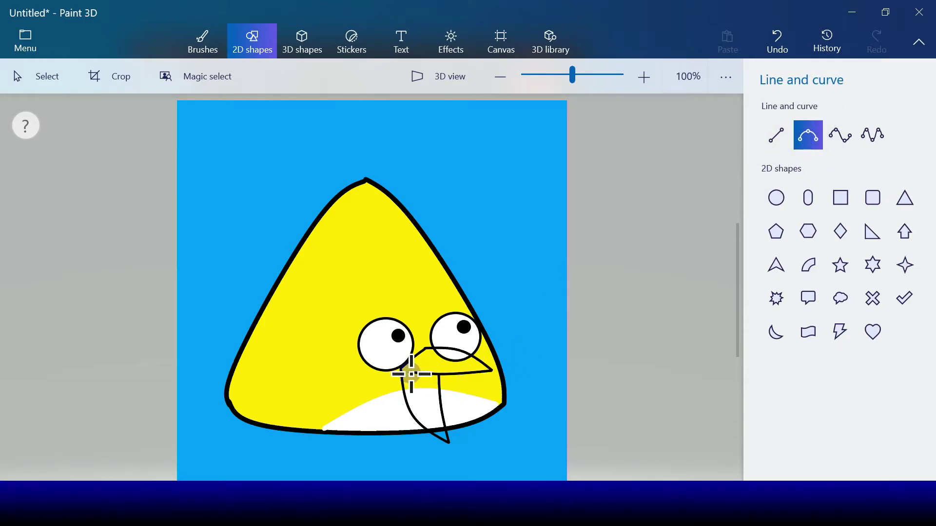
{"action": "mouse_move", "coordinate": [408, 374]}
{"action": "left_mouse_down"}
{"action": "mouse_move", "coordinate": [418, 407]}
{"action": "mouse_move", "coordinate": [440, 432]}
{"action": "mouse_move", "coordinate": [438, 425]}
{"action": "left_mouse_up"}
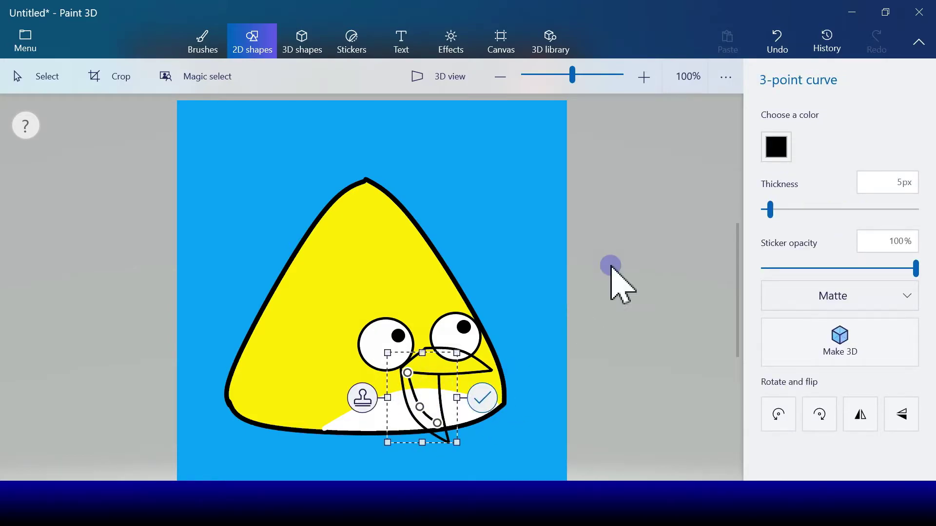
{"action": "left_click", "coordinate": [776, 146]}
{"action": "left_click", "coordinate": [816, 202]}
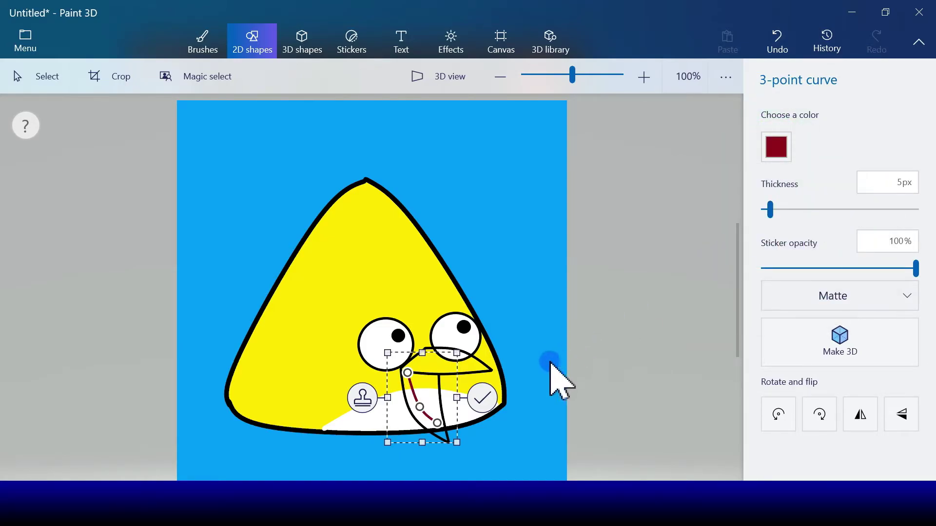
{"action": "left_click", "coordinate": [494, 401]}
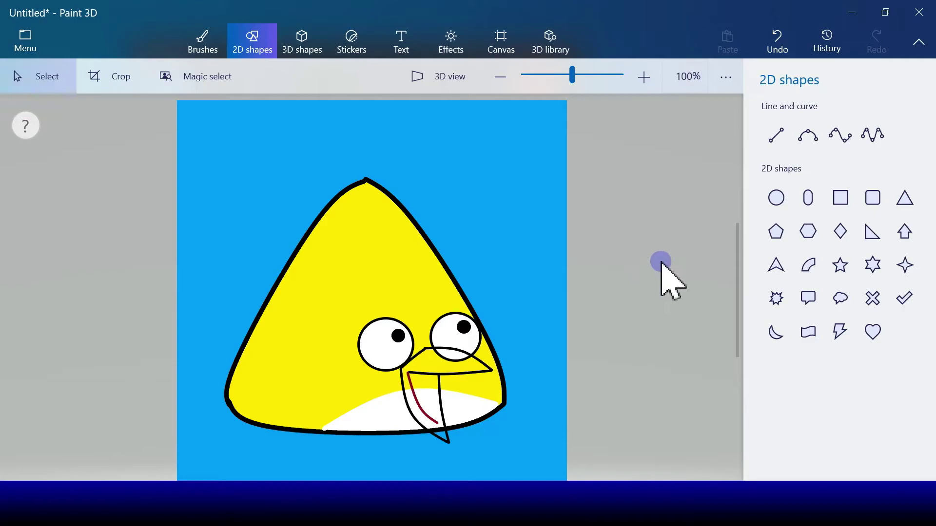
Draw a second dark red 3-point curve from the upper beak's underside to the first curve's lower end, closing the mouth interior.
{"action": "left_click", "coordinate": [805, 138]}
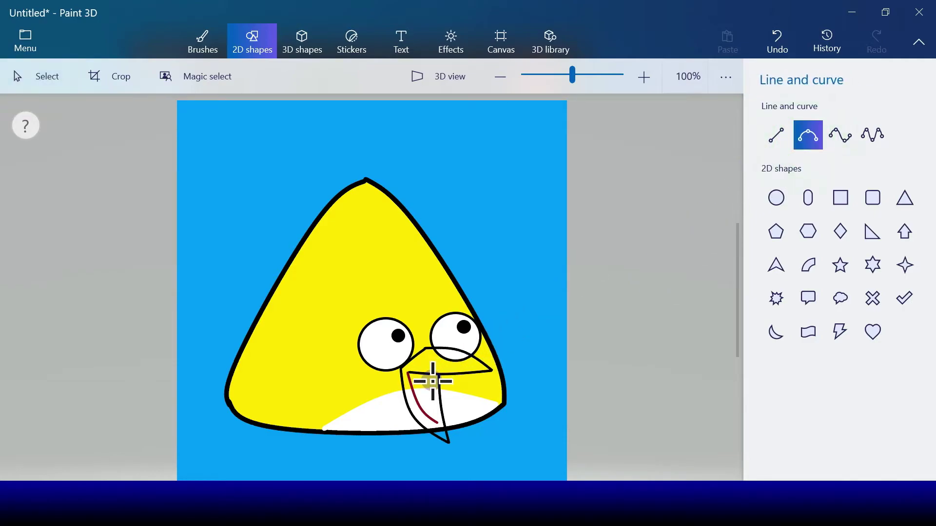
{"action": "left_click_drag", "start_coordinate": [431, 377], "coordinate": [441, 425]}
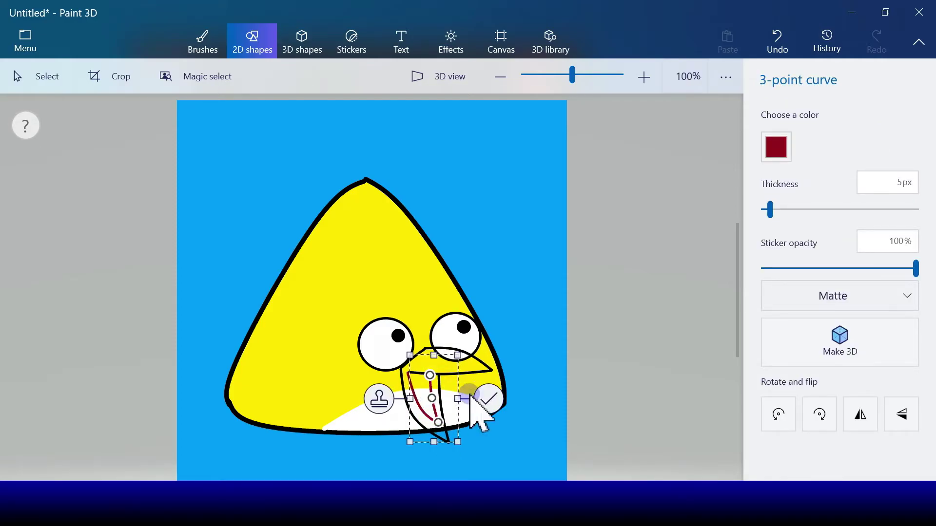
{"action": "left_click", "coordinate": [489, 398]}
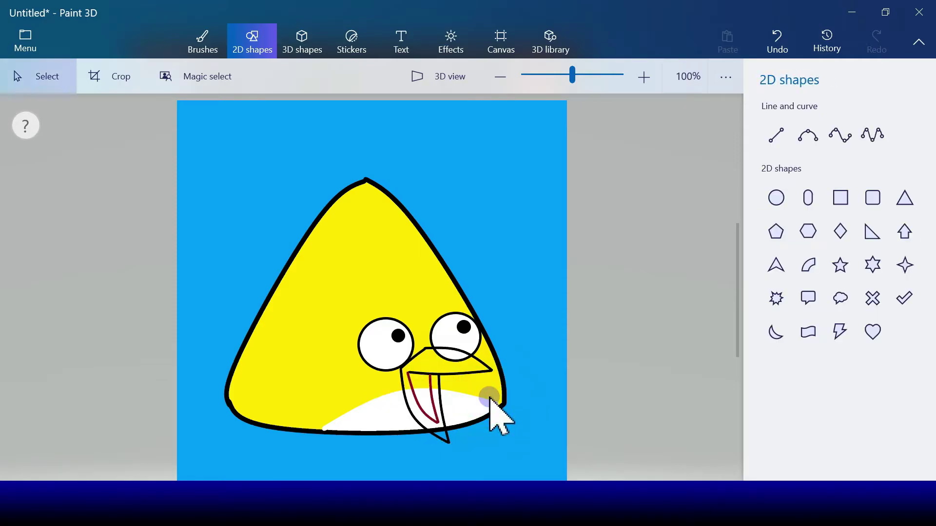
With a 10 px orange marker, dab over the spots where the right eye's outline crosses the upper beak's edge.
{"action": "left_click", "coordinate": [204, 53]}
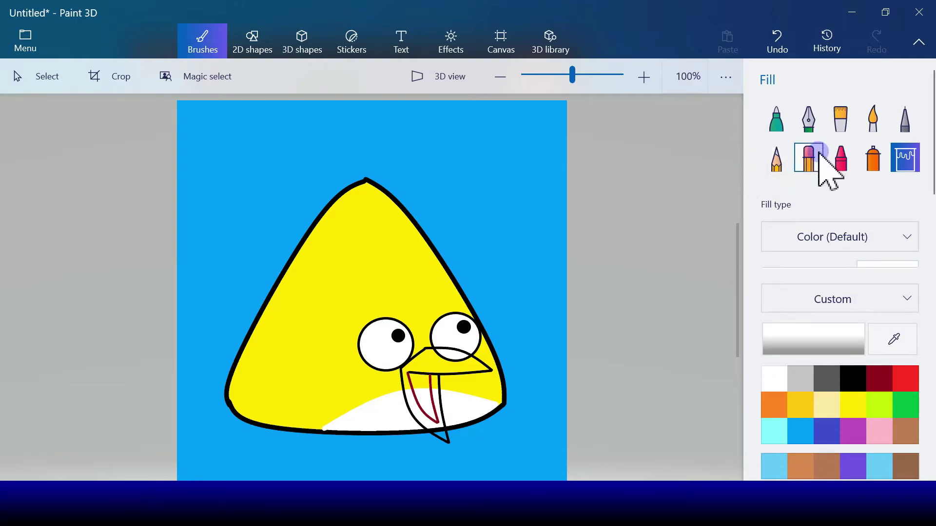
{"action": "left_click", "coordinate": [776, 119]}
{"action": "left_click_drag", "start_coordinate": [774, 239], "coordinate": [775, 240]}
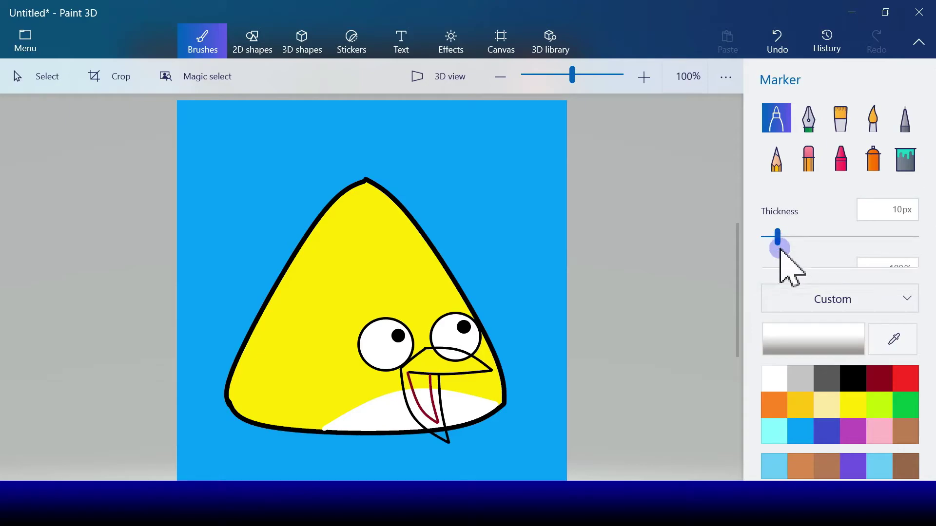
{"action": "left_click", "coordinate": [781, 415]}
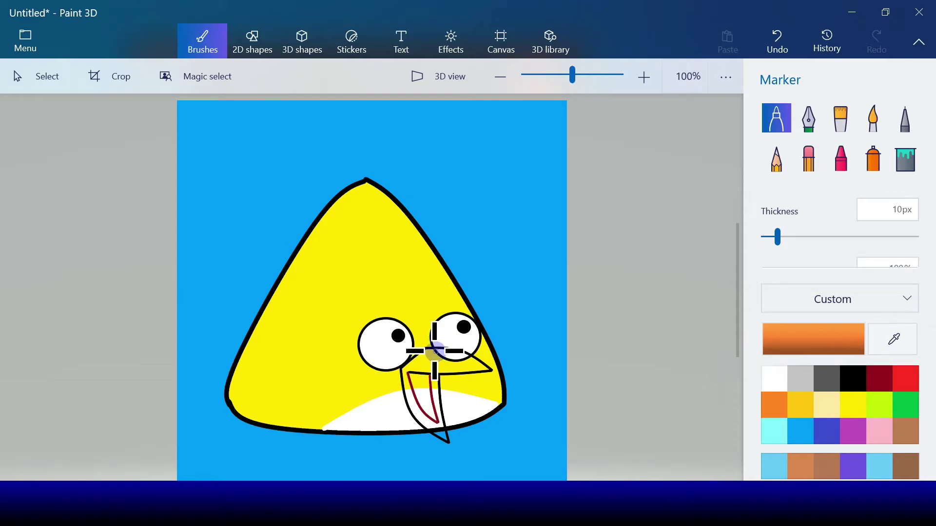
{"action": "left_click", "coordinate": [433, 351]}
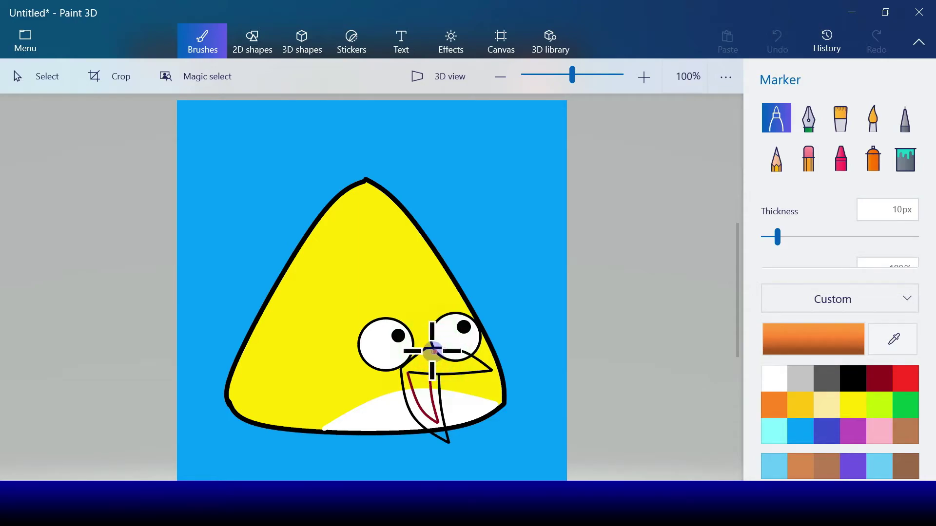
{"action": "left_click", "coordinate": [467, 358]}
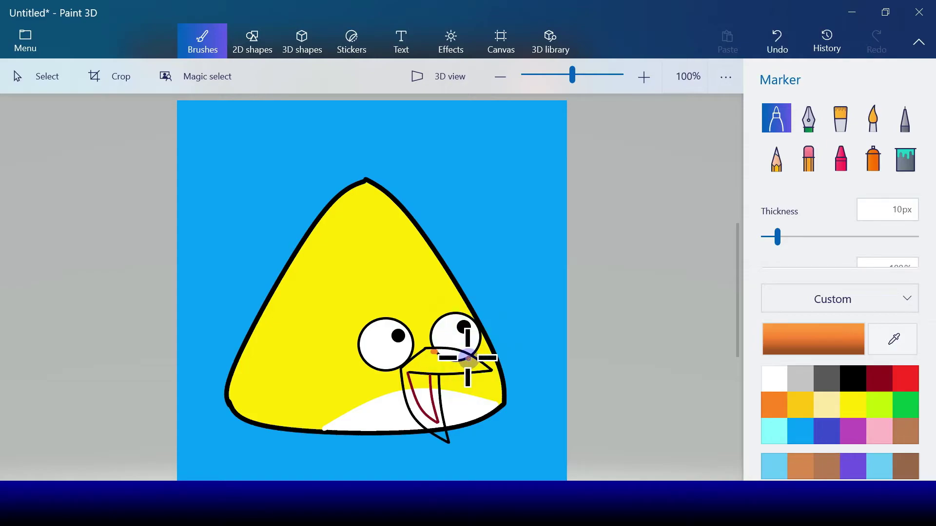
{"action": "left_click", "coordinate": [467, 358]}
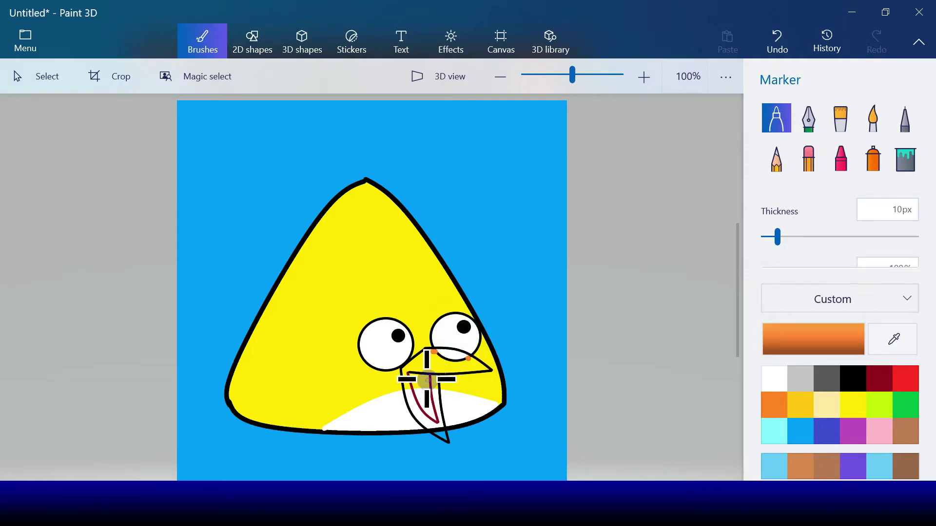
Paint orange marker dabs over the body's base outline where it crosses the lower beak, undoing misplaced strokes.
{"action": "left_click_drag", "start_coordinate": [429, 413], "coordinate": [432, 429]}
{"action": "key", "text": "ctrl+z"}
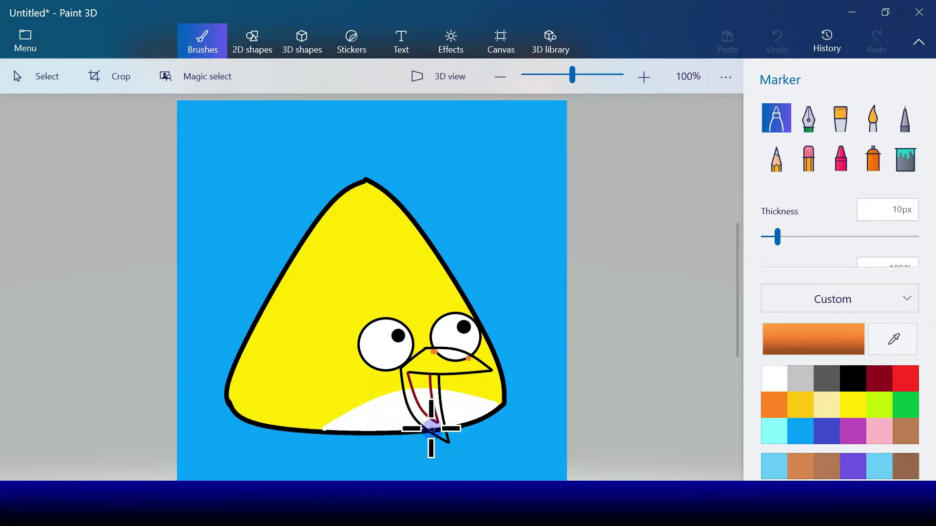
{"action": "left_click", "coordinate": [435, 430]}
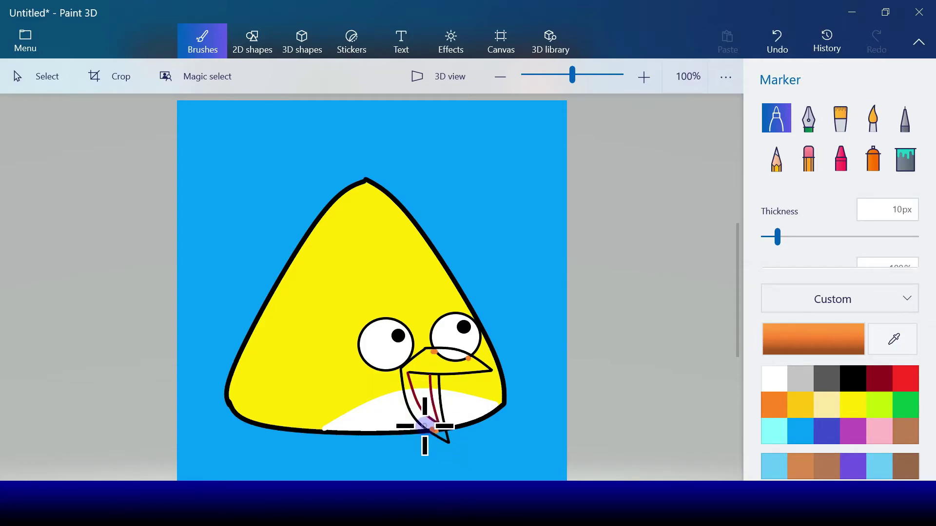
{"action": "key", "text": "ctrl+z"}
{"action": "left_click", "coordinate": [423, 428]}
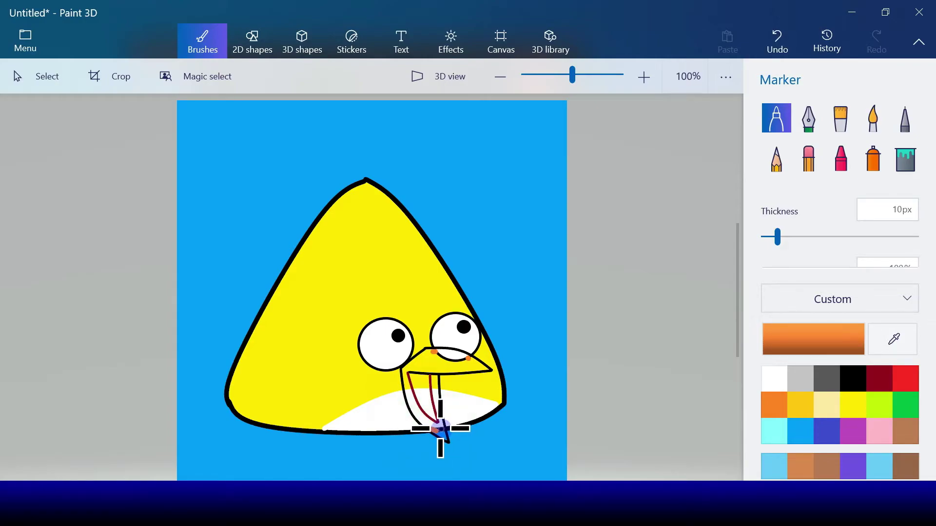
{"action": "key", "text": "ctrl+z"}
{"action": "left_click", "coordinate": [440, 428]}
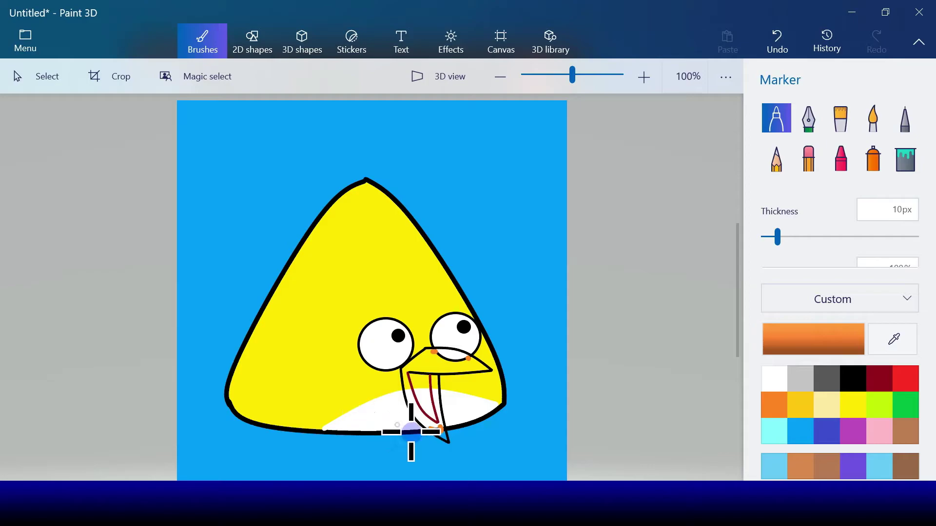
{"action": "left_click", "coordinate": [436, 428]}
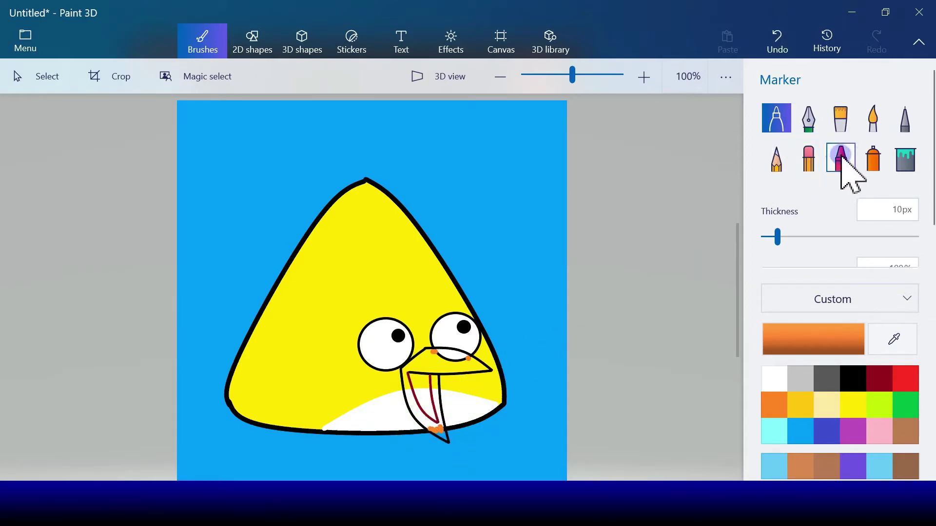
Fill all enclosed areas of the upper and lower beak with orange, leaving the mouth interior unfilled.
{"action": "left_click", "coordinate": [897, 160]}
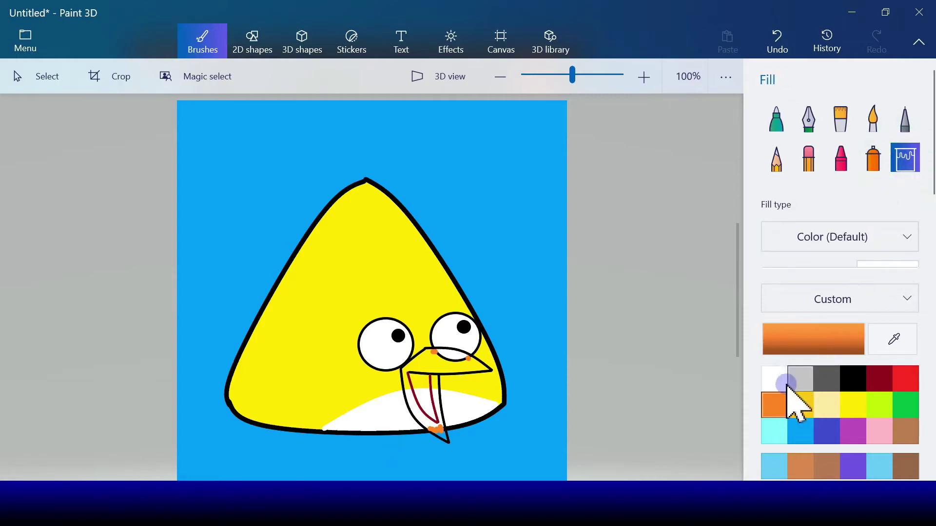
{"action": "left_click", "coordinate": [439, 370]}
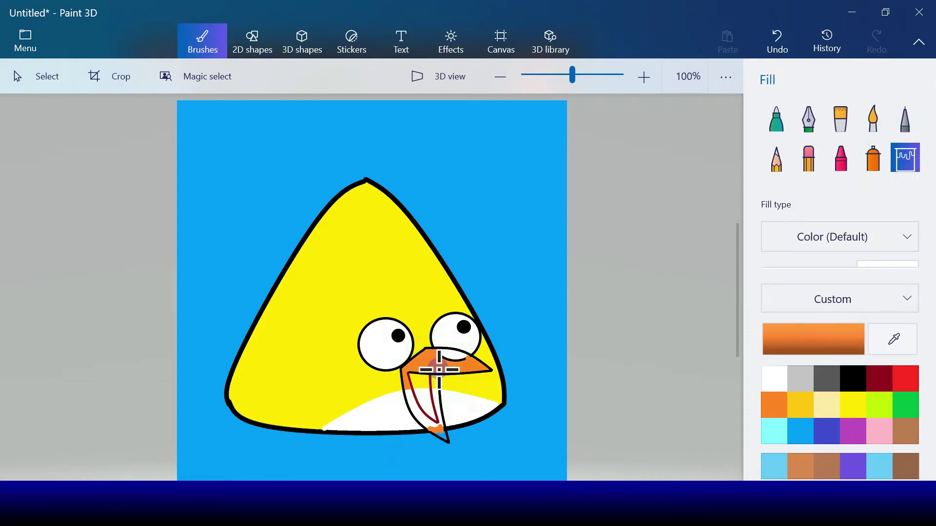
{"action": "left_click", "coordinate": [431, 383]}
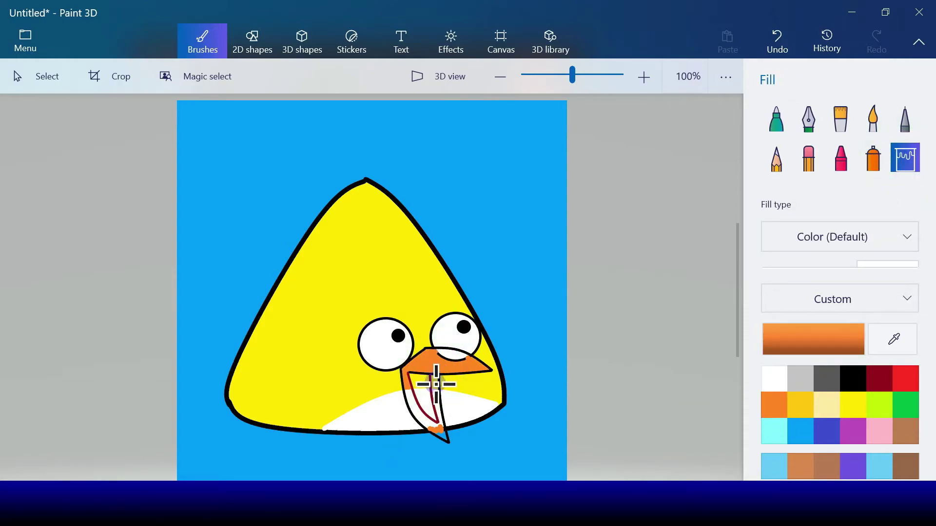
{"action": "left_click", "coordinate": [424, 417]}
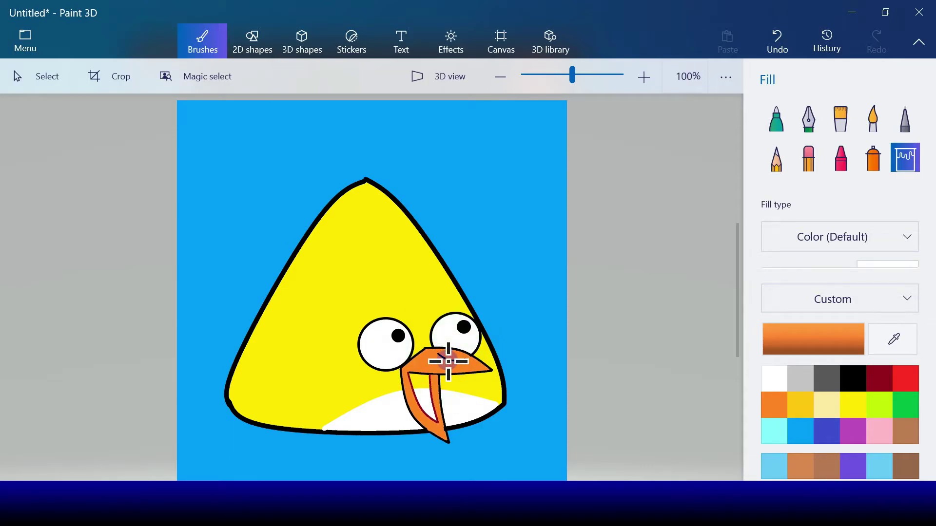
{"action": "left_click", "coordinate": [448, 361]}
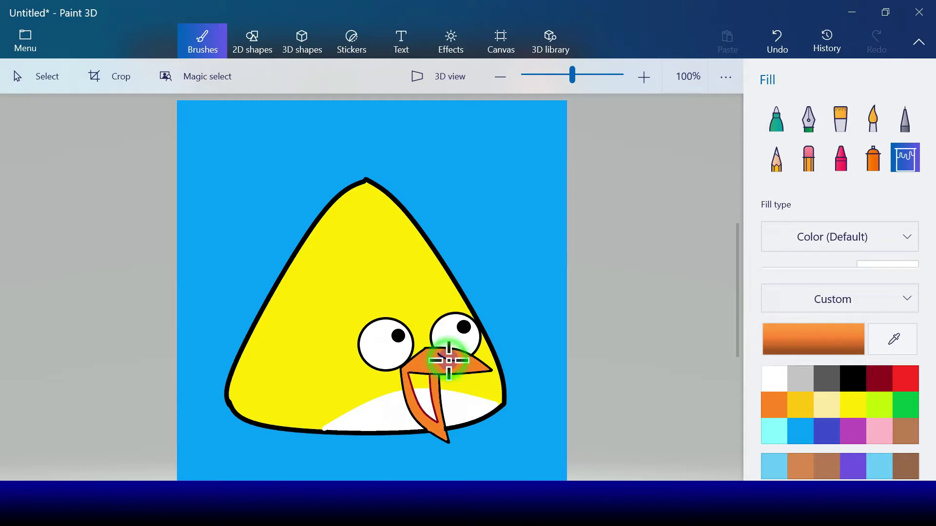
Fill the yellow and white areas of the mouth interior with dark red.
{"action": "left_click", "coordinate": [834, 356]}
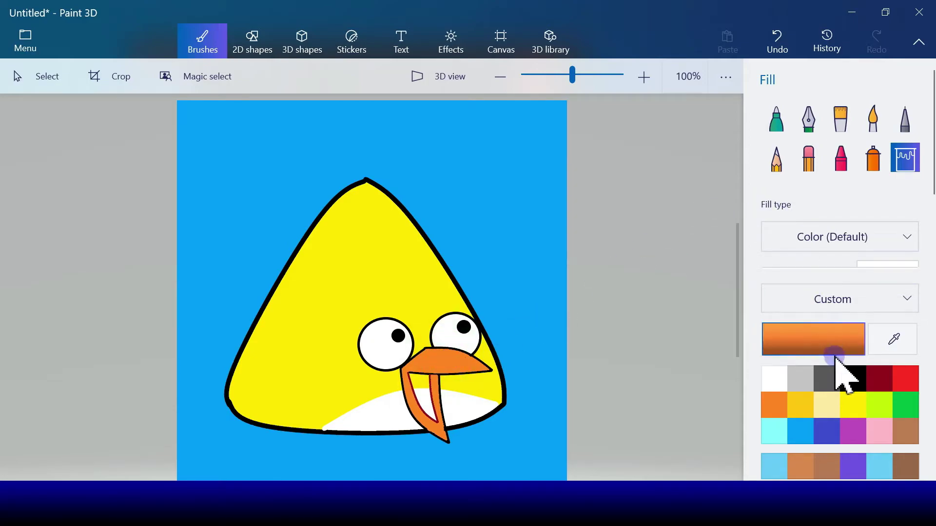
{"action": "left_click", "coordinate": [878, 383]}
{"action": "left_click", "coordinate": [418, 381]}
{"action": "left_click", "coordinate": [428, 397]}
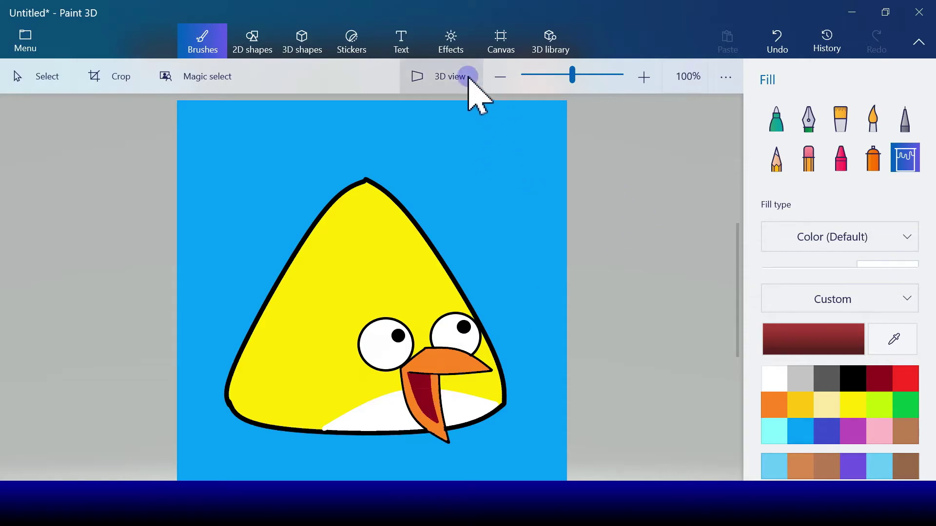
Draw a nearly horizontal dark red line above the left eye and a short slanted line rising from its left end.
{"action": "left_click", "coordinate": [251, 49]}
{"action": "left_click", "coordinate": [776, 135]}
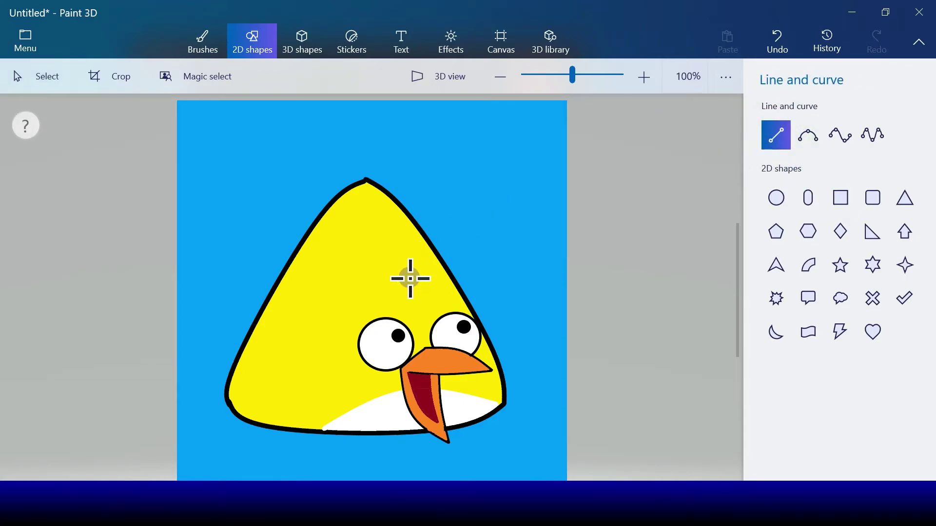
{"action": "left_click_drag", "start_coordinate": [410, 280], "coordinate": [335, 278]}
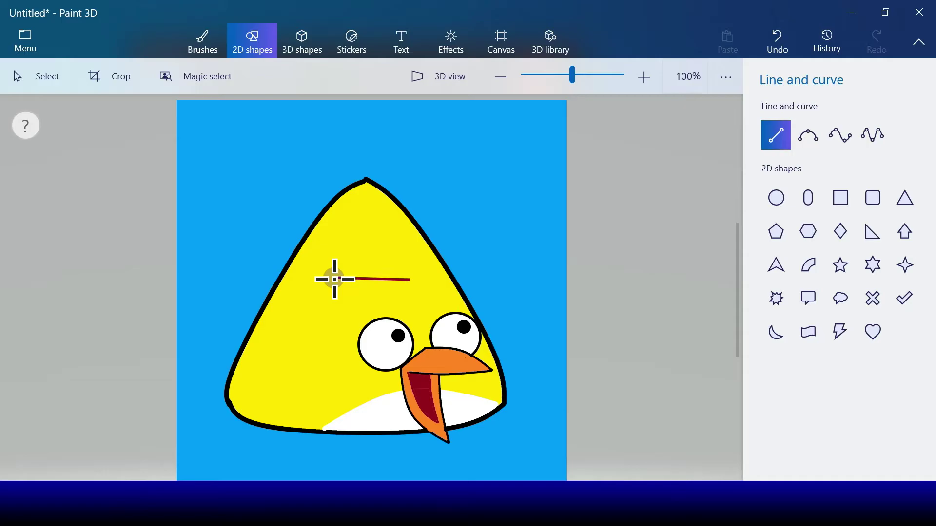
{"action": "left_click_drag", "start_coordinate": [335, 280], "coordinate": [335, 279]}
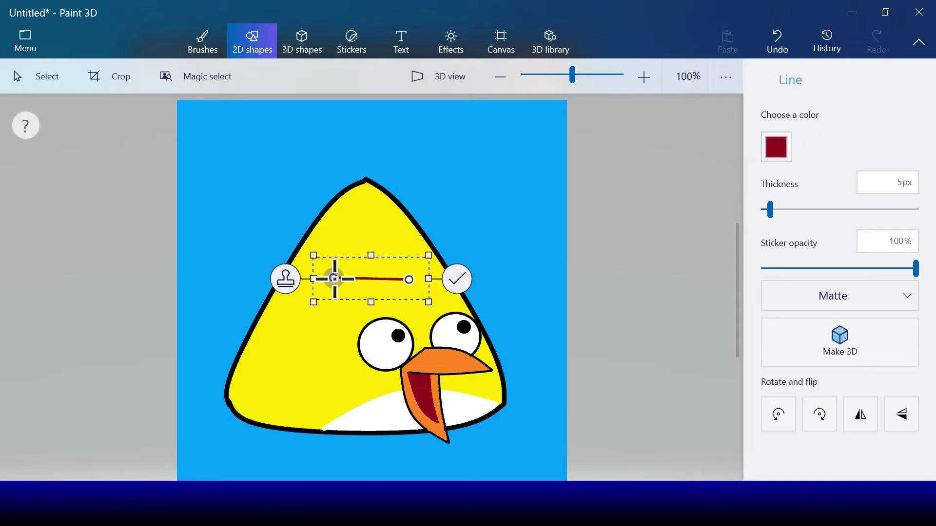
{"action": "left_click", "coordinate": [456, 275]}
{"action": "left_click", "coordinate": [776, 135]}
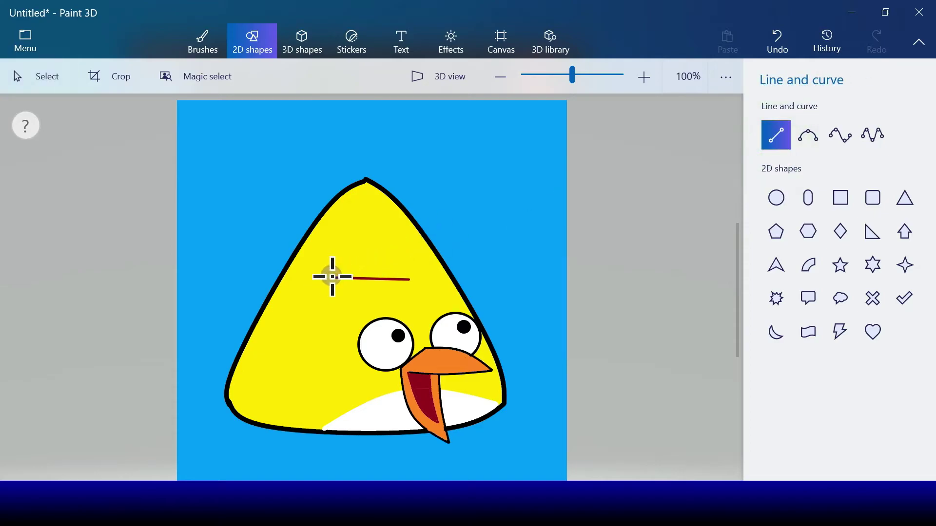
{"action": "left_click_drag", "start_coordinate": [333, 277], "coordinate": [337, 265]}
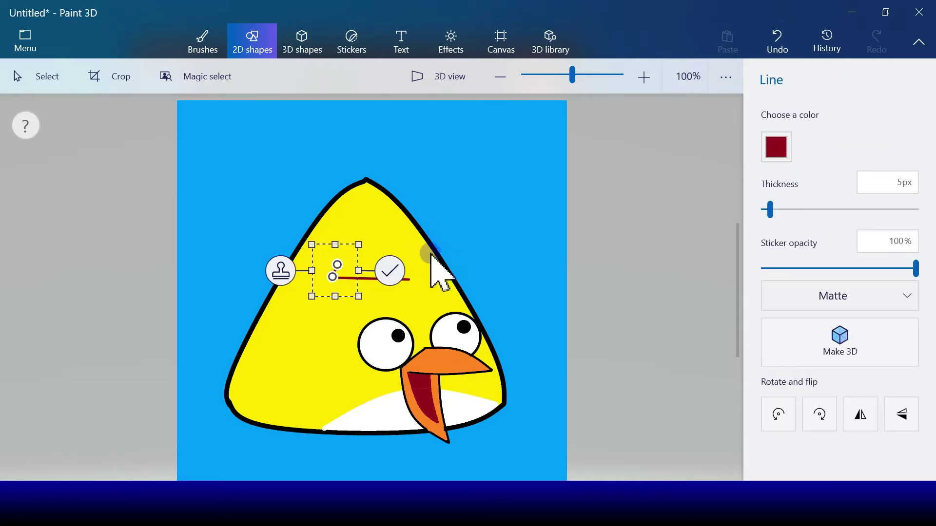
{"action": "left_click", "coordinate": [516, 229]}
Draw the eyebrow's top line sloping slightly down to the right, and close its right end with a short vertical line.
{"action": "left_click", "coordinate": [774, 138]}
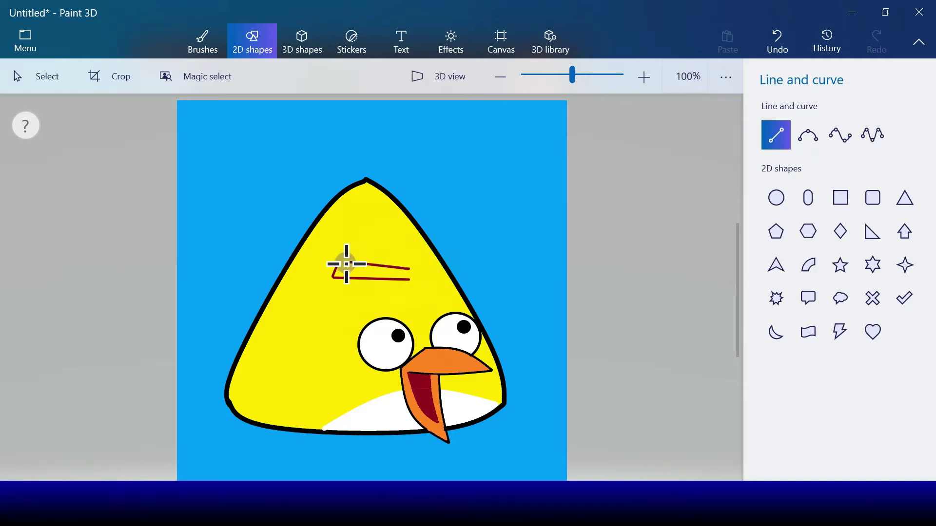
{"action": "left_click_drag", "start_coordinate": [338, 264], "coordinate": [337, 262]}
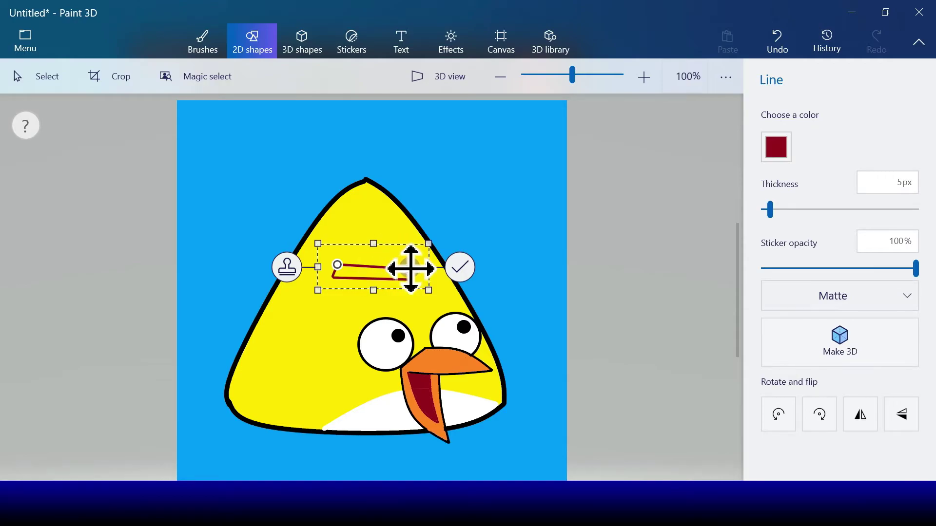
{"action": "mouse_move", "coordinate": [411, 268]}
{"action": "left_mouse_down"}
{"action": "mouse_move", "coordinate": [403, 268]}
{"action": "mouse_move", "coordinate": [409, 271]}
{"action": "left_mouse_up"}
{"action": "left_click", "coordinate": [459, 271]}
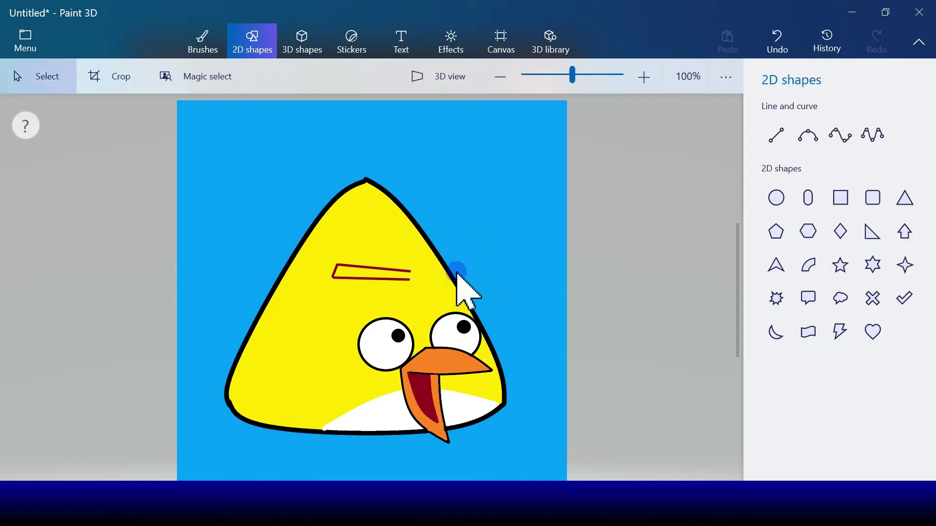
{"action": "left_click", "coordinate": [775, 139]}
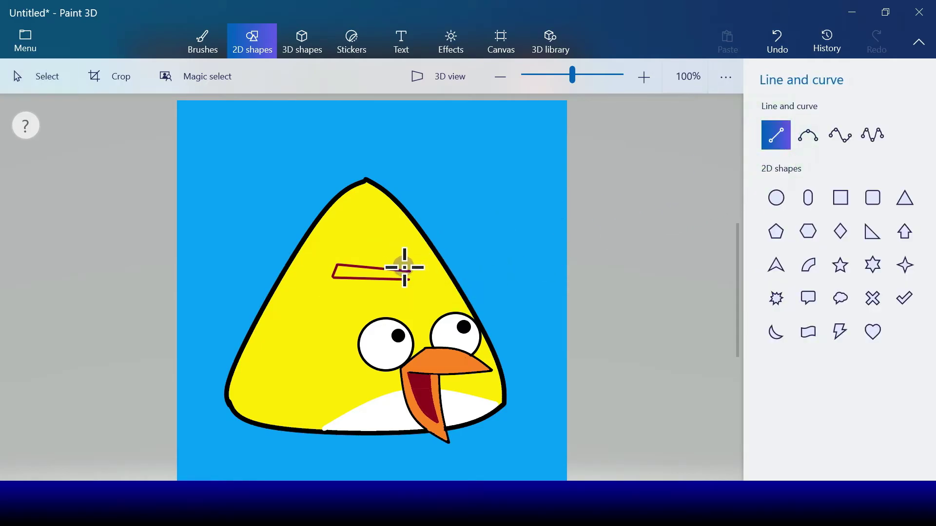
{"action": "left_click_drag", "start_coordinate": [410, 272], "coordinate": [409, 279]}
{"action": "left_click", "coordinate": [460, 274]}
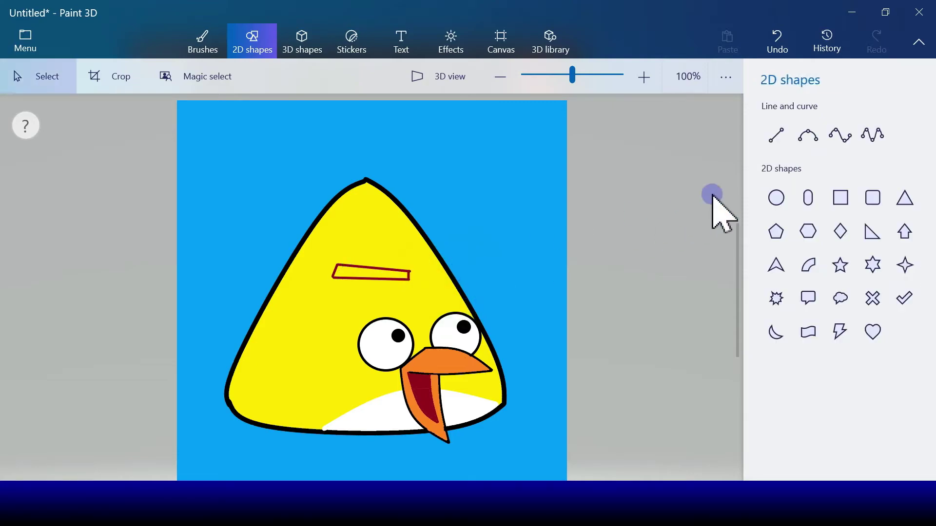
Draw two dark red lines above the right eye, converging toward the finished eyebrow and rising to the right past the body outline.
{"action": "left_click", "coordinate": [776, 136]}
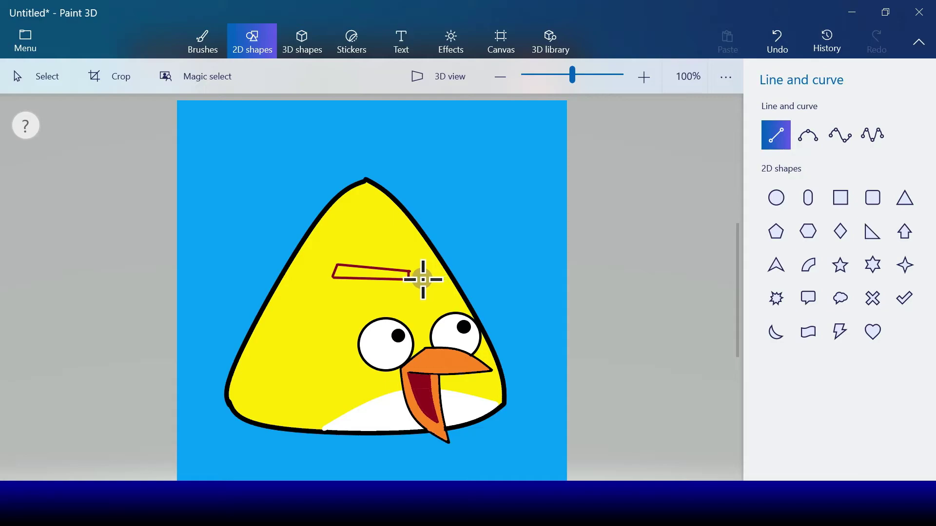
{"action": "left_click_drag", "start_coordinate": [421, 280], "coordinate": [483, 266]}
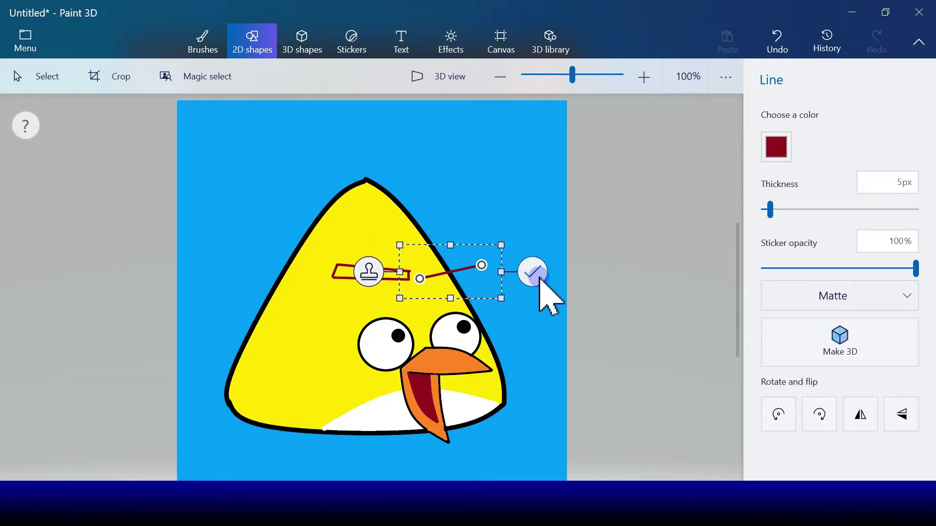
{"action": "left_click", "coordinate": [624, 226]}
{"action": "left_click", "coordinate": [776, 135]}
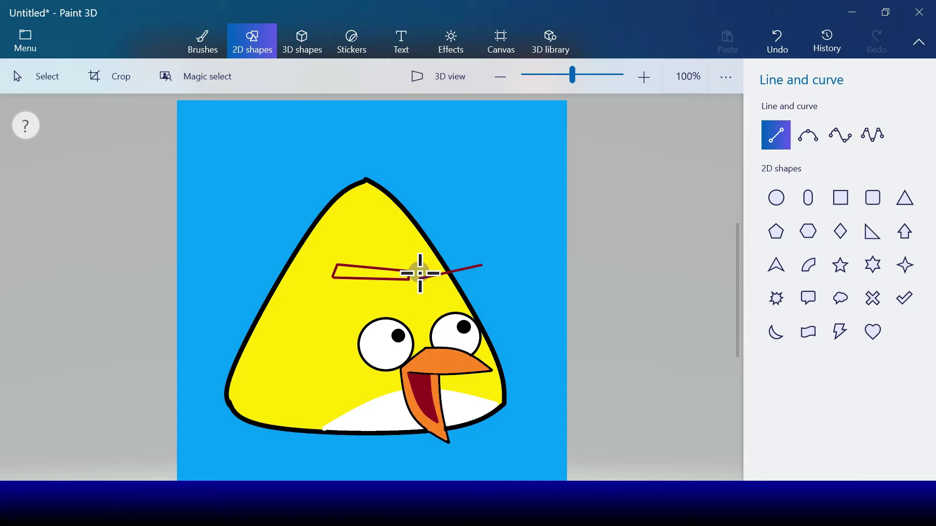
{"action": "left_click_drag", "start_coordinate": [418, 274], "coordinate": [478, 254]}
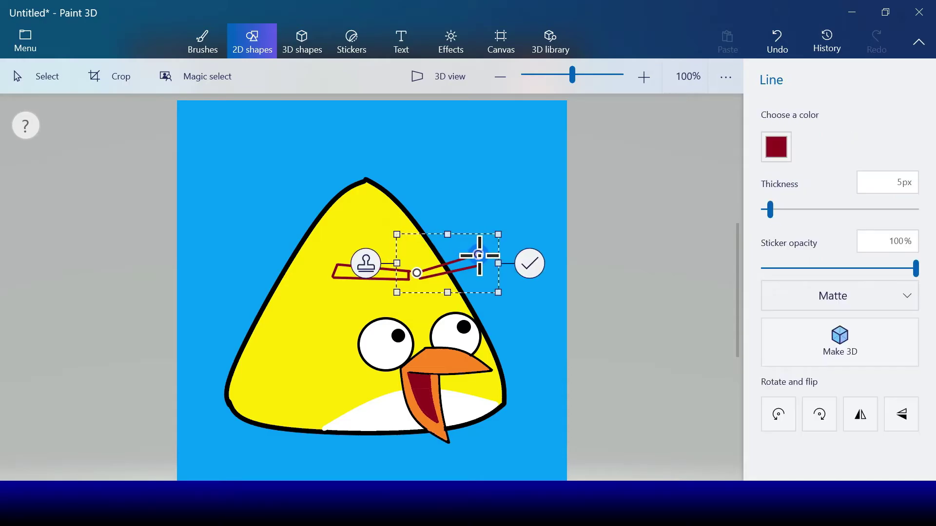
{"action": "left_click", "coordinate": [535, 266]}
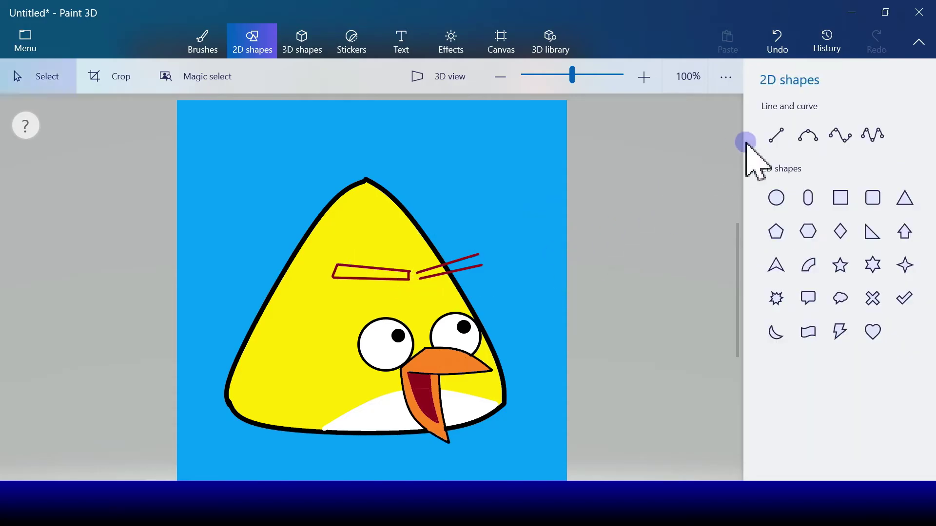
Close both ends of the right eyebrow outline with short dark red lines.
{"action": "left_click", "coordinate": [777, 134]}
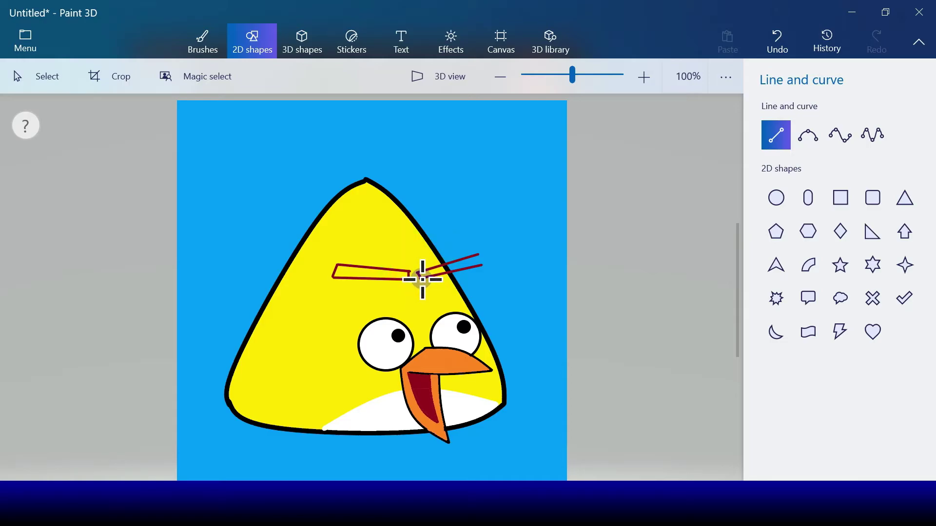
{"action": "left_click_drag", "start_coordinate": [422, 279], "coordinate": [418, 271]}
{"action": "left_click", "coordinate": [721, 161]}
{"action": "left_click", "coordinate": [771, 141]}
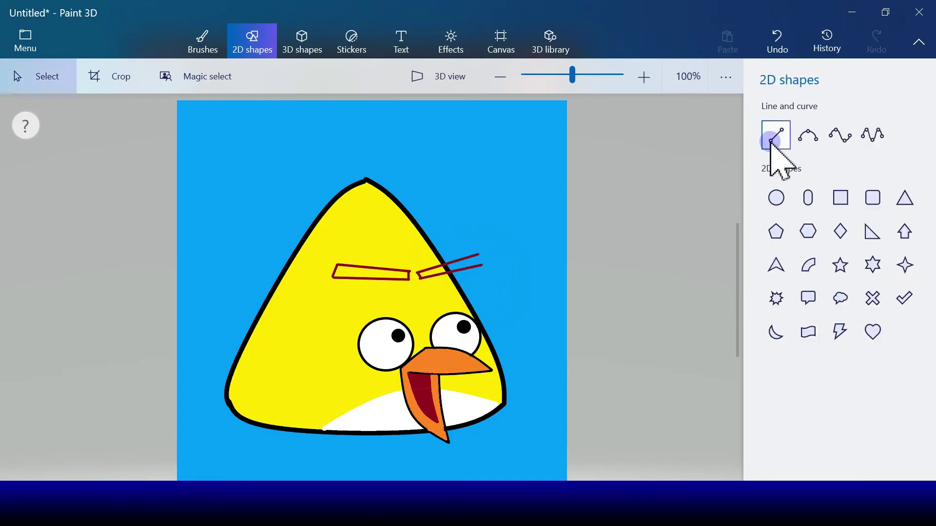
{"action": "left_click_drag", "start_coordinate": [479, 254], "coordinate": [483, 262]}
{"action": "left_click", "coordinate": [536, 255]}
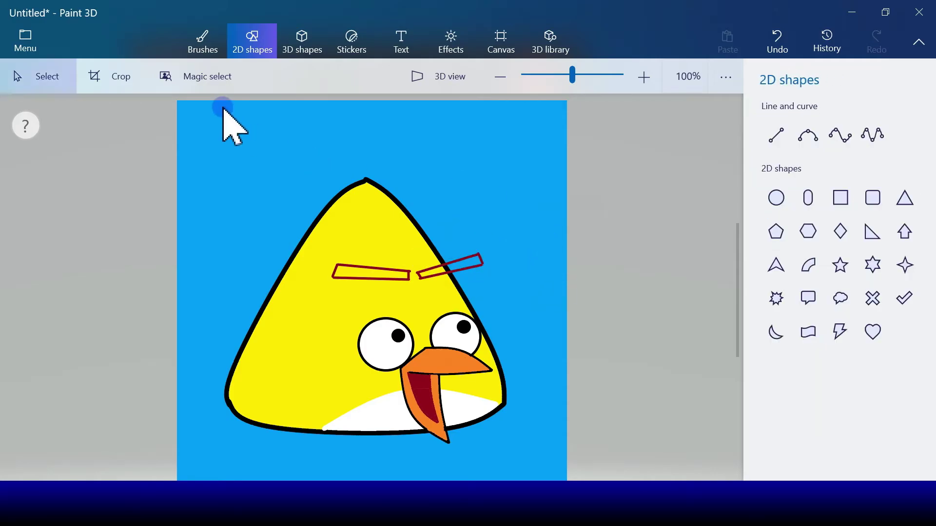
Fill both eyebrows with dark red, including every section of the right one crossed by the body outline.
{"action": "left_click", "coordinate": [204, 43]}
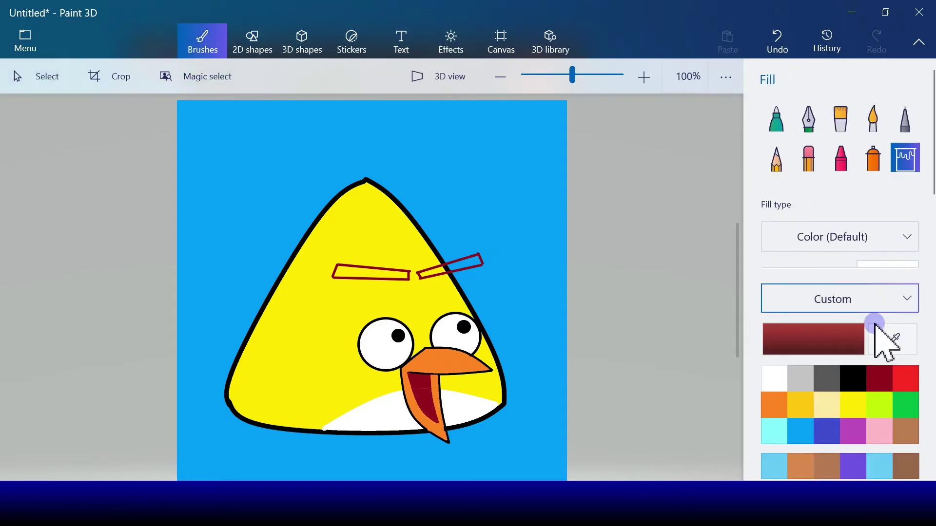
{"action": "left_click", "coordinate": [388, 275]}
{"action": "left_click", "coordinate": [430, 271]}
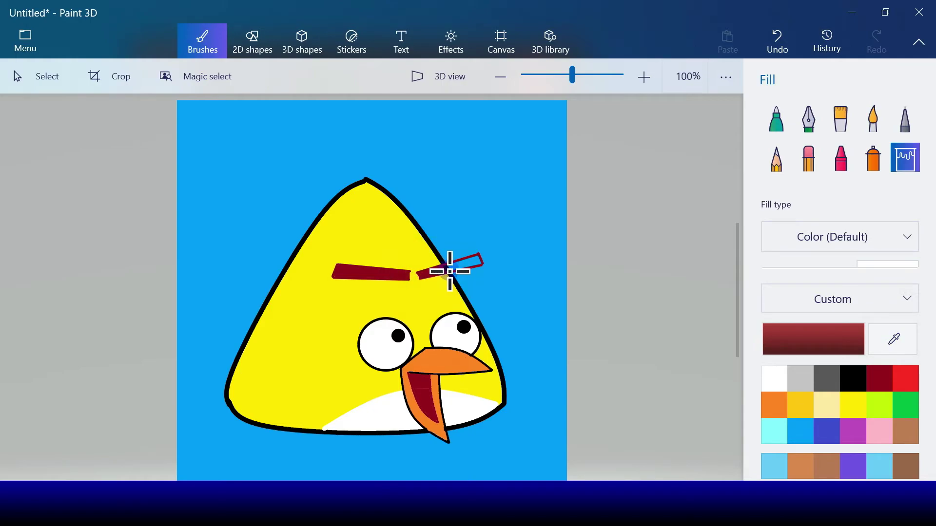
{"action": "left_click", "coordinate": [448, 269]}
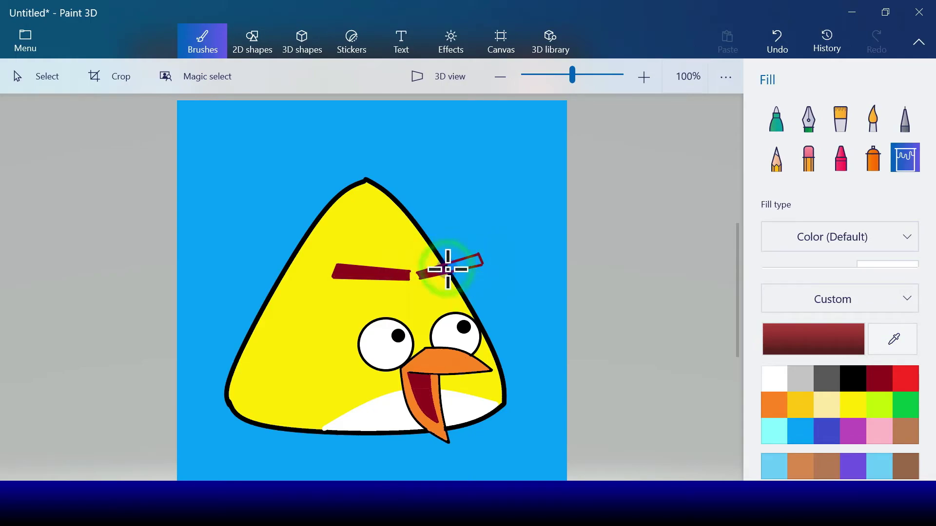
{"action": "left_click", "coordinate": [459, 267]}
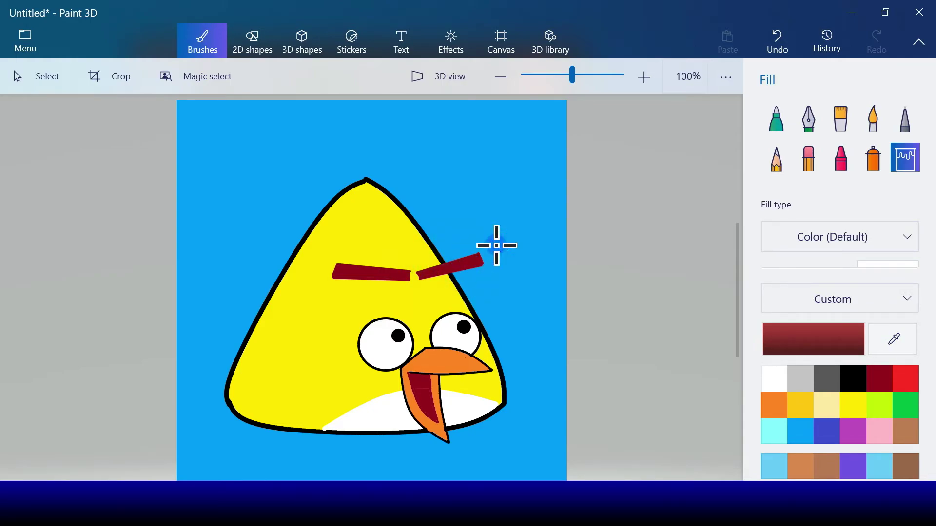
{"action": "left_click", "coordinate": [804, 366]}
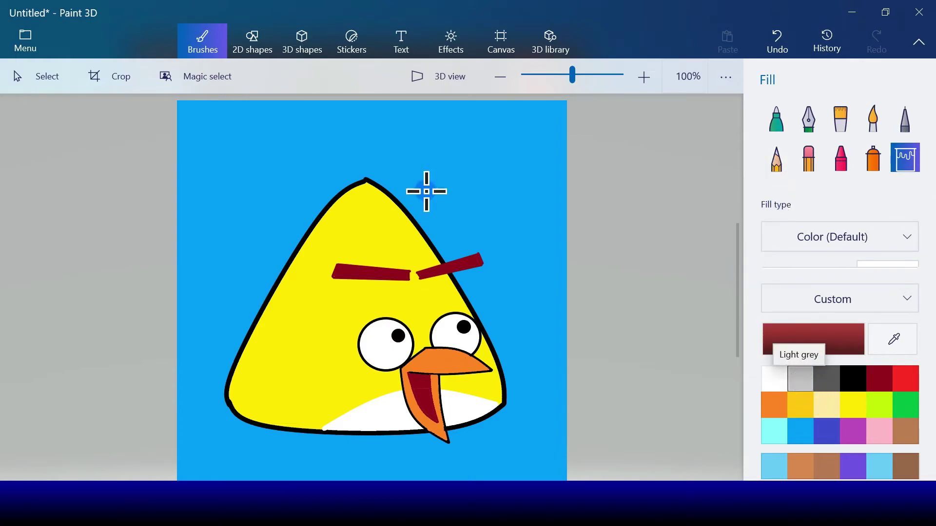
Draw a circle on the forehead just below the body's peak and narrow it into a slim upright ellipse.
{"action": "left_click", "coordinate": [257, 52]}
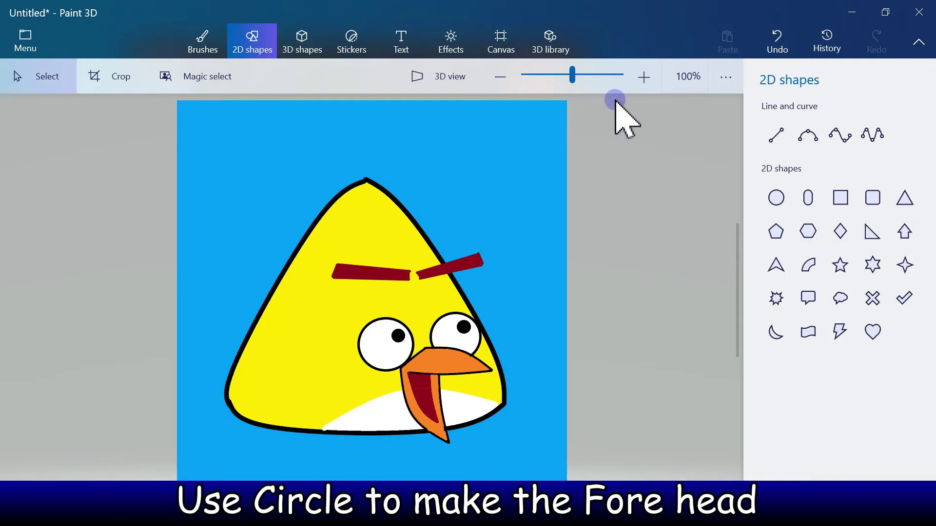
{"action": "left_click", "coordinate": [778, 198]}
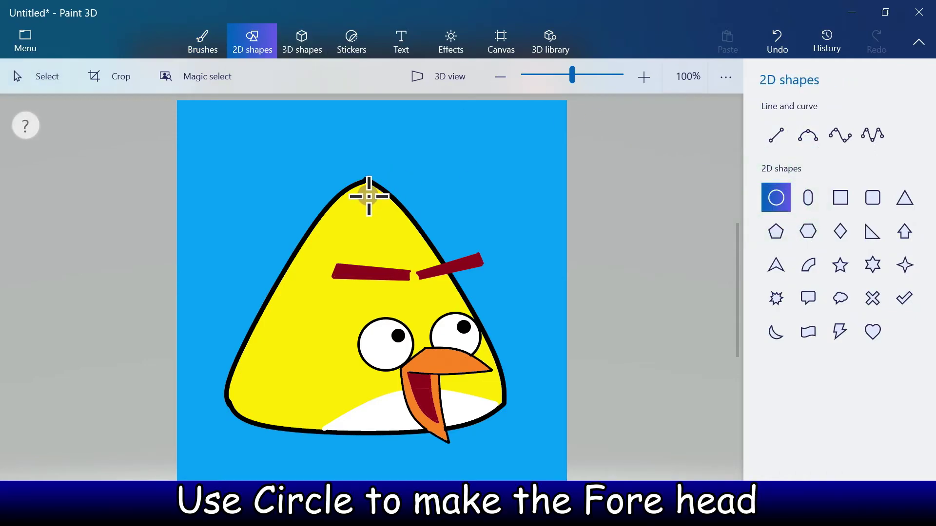
{"action": "left_click_drag", "start_coordinate": [368, 196], "coordinate": [424, 251]}
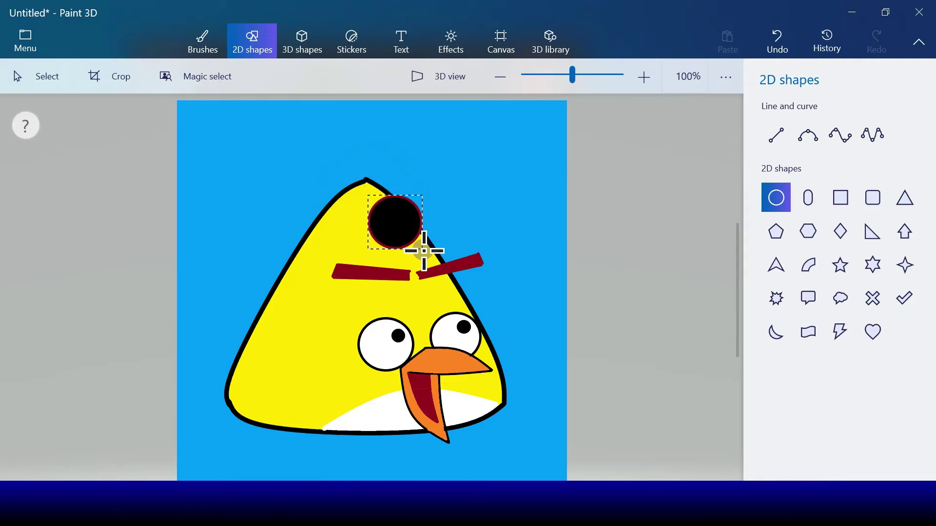
{"action": "left_click_drag", "start_coordinate": [423, 222], "coordinate": [392, 241]}
Set the forehead ellipse's outline and fill to light grey.
{"action": "left_click", "coordinate": [779, 218]}
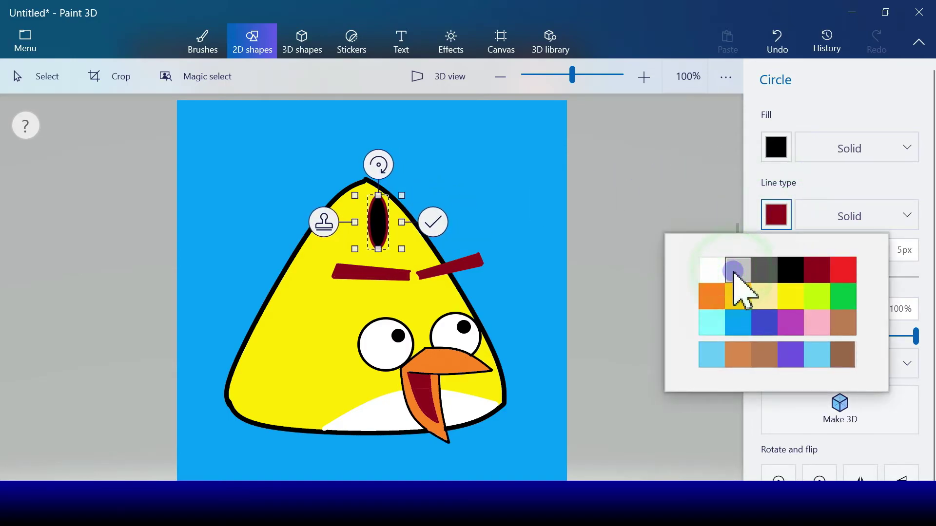
{"action": "left_click", "coordinate": [734, 271]}
{"action": "left_click", "coordinate": [774, 149]}
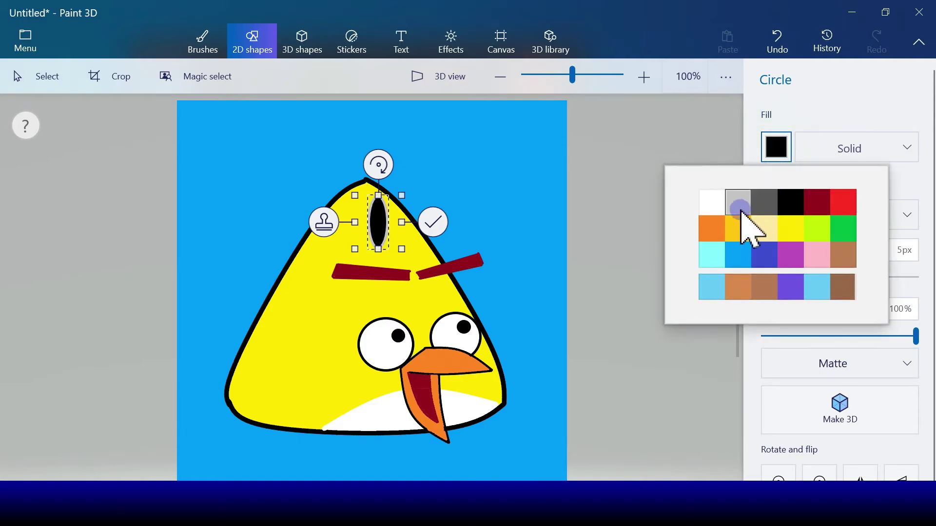
{"action": "left_click", "coordinate": [741, 204]}
Tilt the forehead ellipse parallel to the body's right edge and set its fill and outline to pale yellow.
{"action": "left_click_drag", "start_coordinate": [384, 164], "coordinate": [360, 156]}
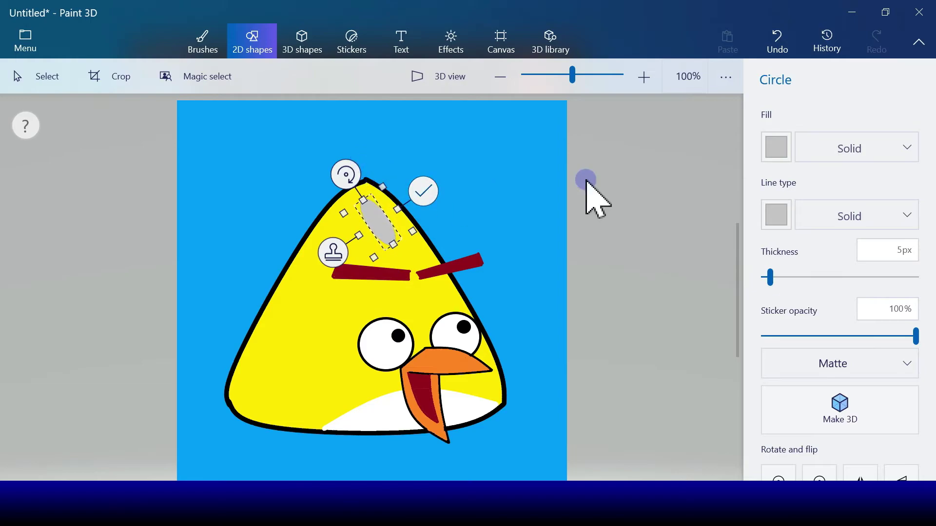
{"action": "left_click", "coordinate": [777, 151]}
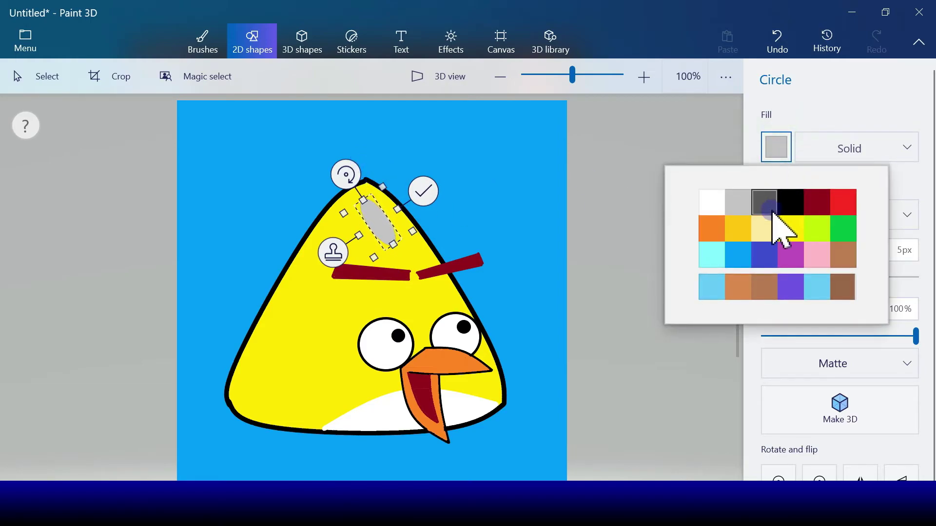
{"action": "left_click", "coordinate": [765, 228]}
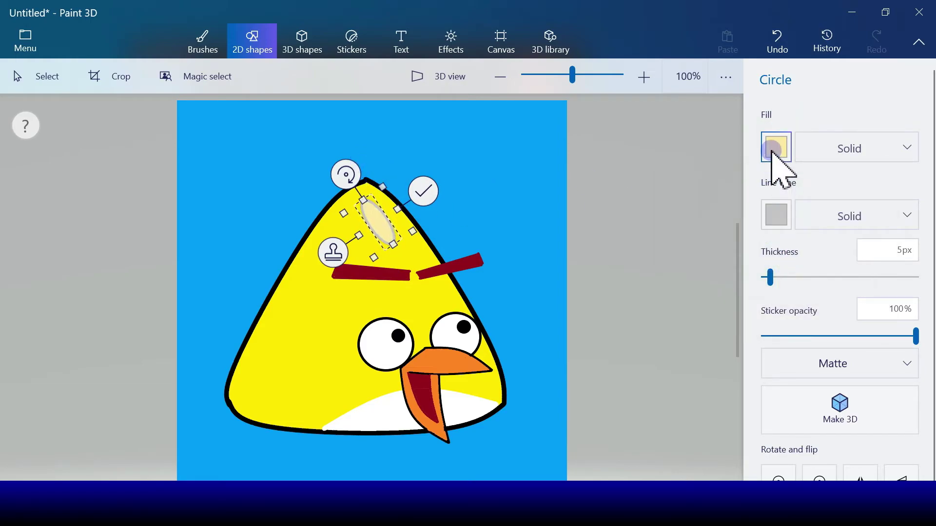
{"action": "left_click", "coordinate": [775, 215]}
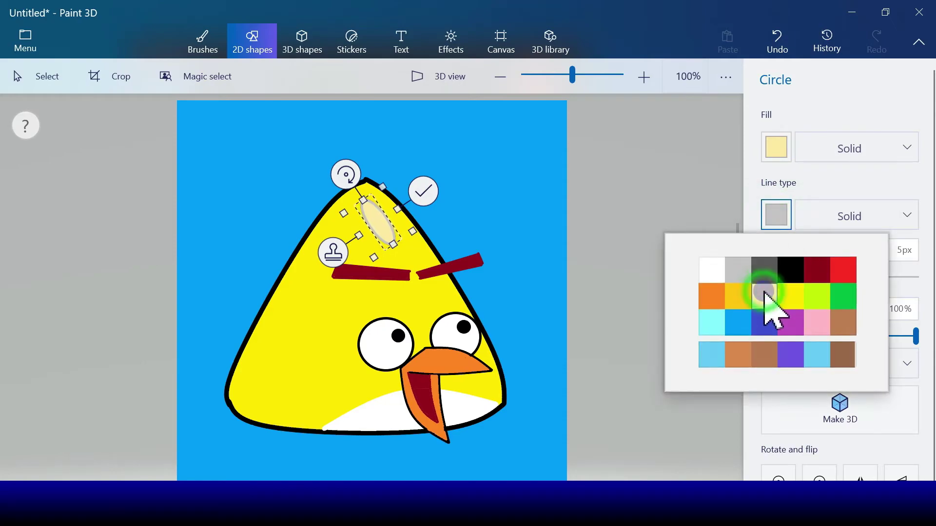
{"action": "left_click", "coordinate": [764, 293]}
Move, lengthen and rotate the pale yellow ellipse so it runs just inside the upper right body outline as a highlight.
{"action": "left_click_drag", "start_coordinate": [377, 219], "coordinate": [388, 219]}
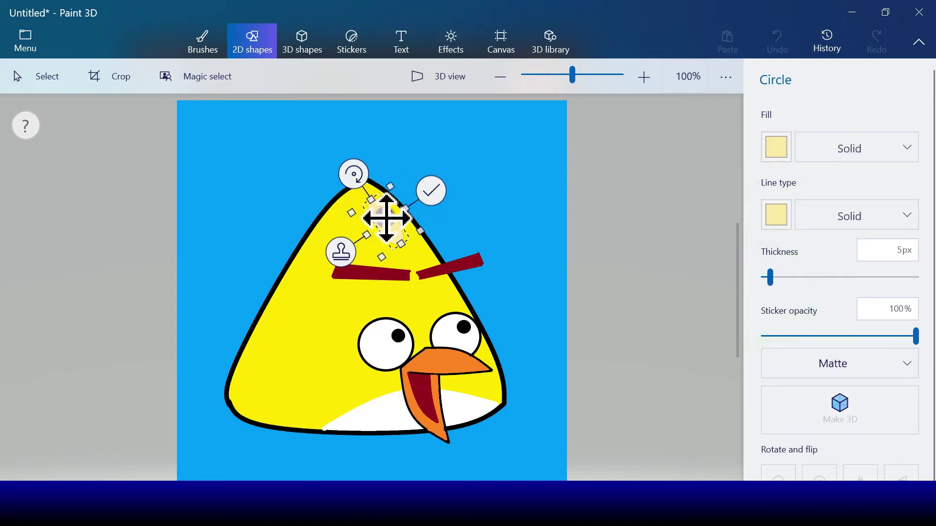
{"action": "left_click_drag", "start_coordinate": [356, 169], "coordinate": [359, 180]}
{"action": "left_click_drag", "start_coordinate": [404, 242], "coordinate": [412, 252]}
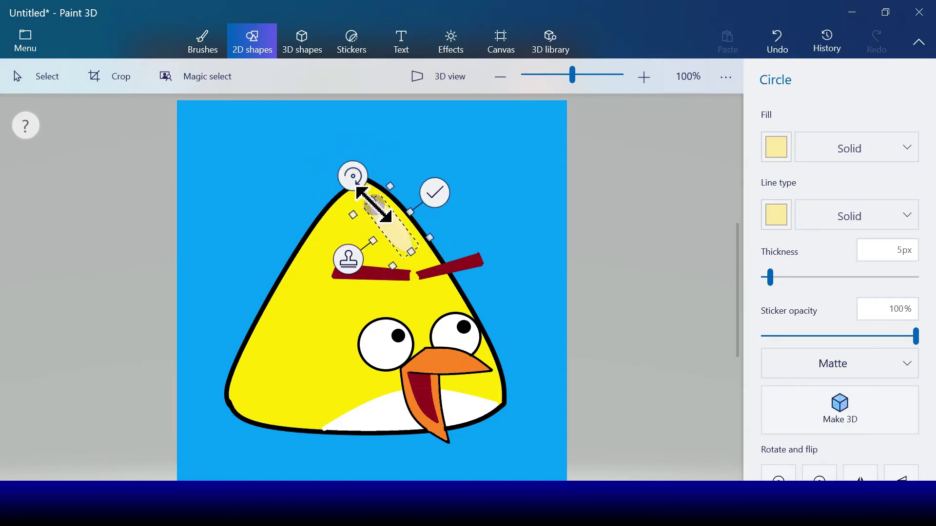
{"action": "left_click_drag", "start_coordinate": [372, 204], "coordinate": [367, 196]}
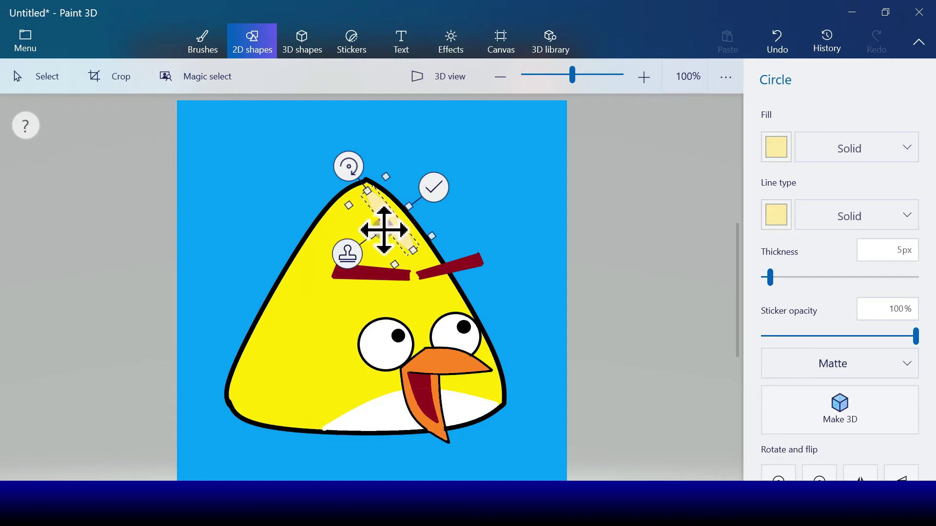
{"action": "left_click_drag", "start_coordinate": [394, 228], "coordinate": [396, 228]}
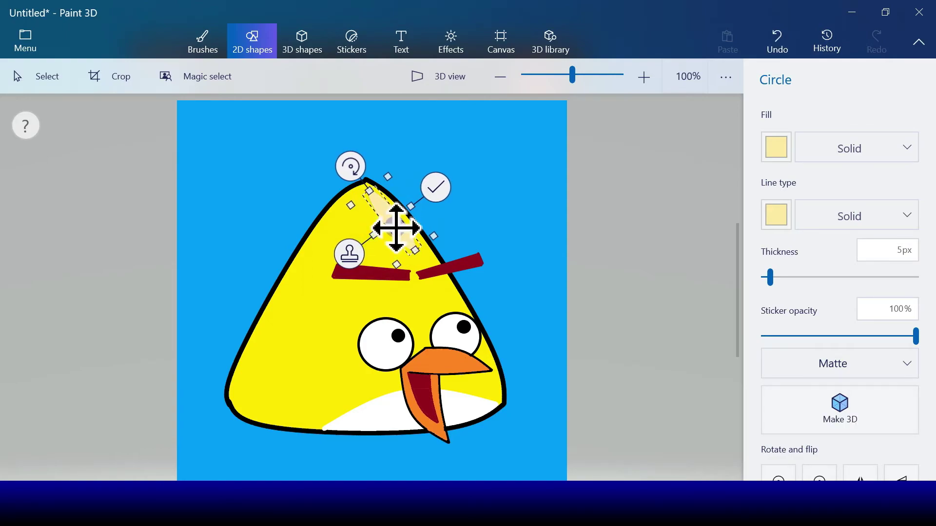
{"action": "mouse_move", "coordinate": [350, 166]}
{"action": "left_mouse_down"}
{"action": "mouse_move", "coordinate": [359, 157]}
{"action": "mouse_move", "coordinate": [343, 173]}
{"action": "left_mouse_up"}
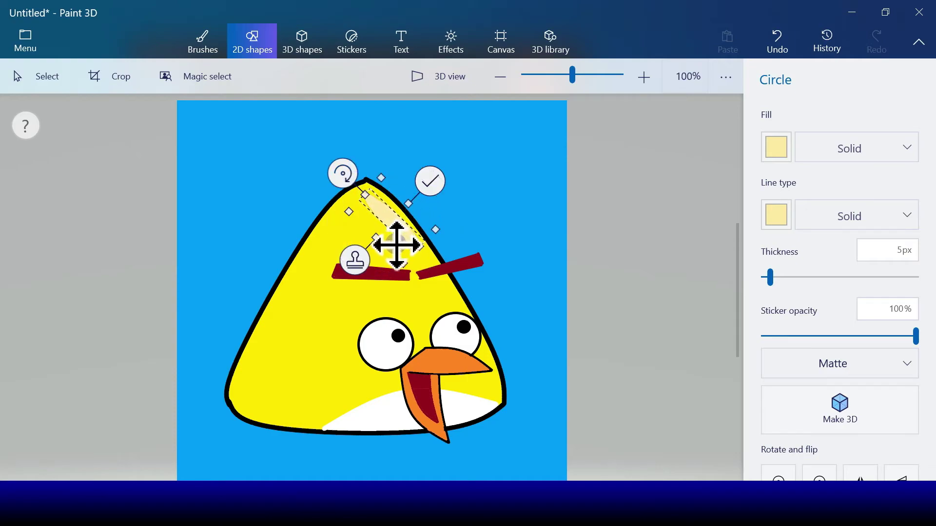
{"action": "left_click_drag", "start_coordinate": [342, 174], "coordinate": [348, 176]}
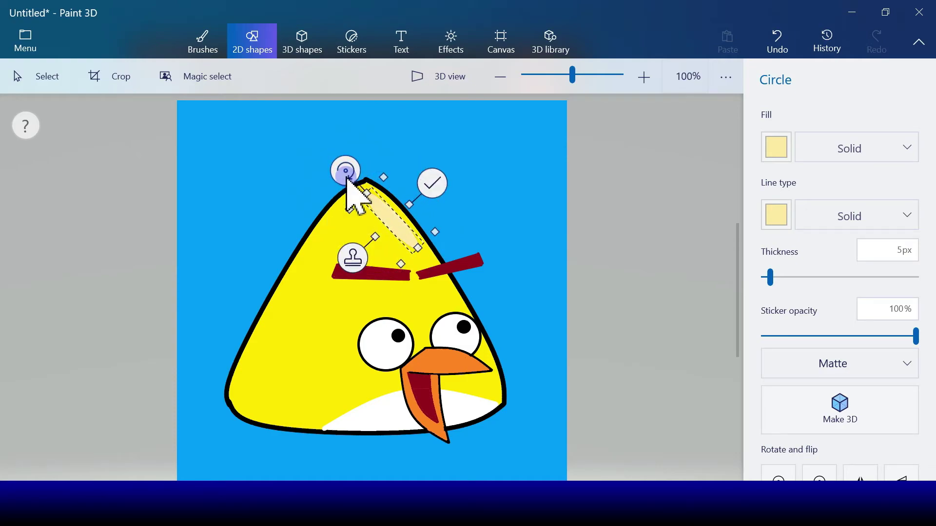
{"action": "left_click", "coordinate": [478, 232]}
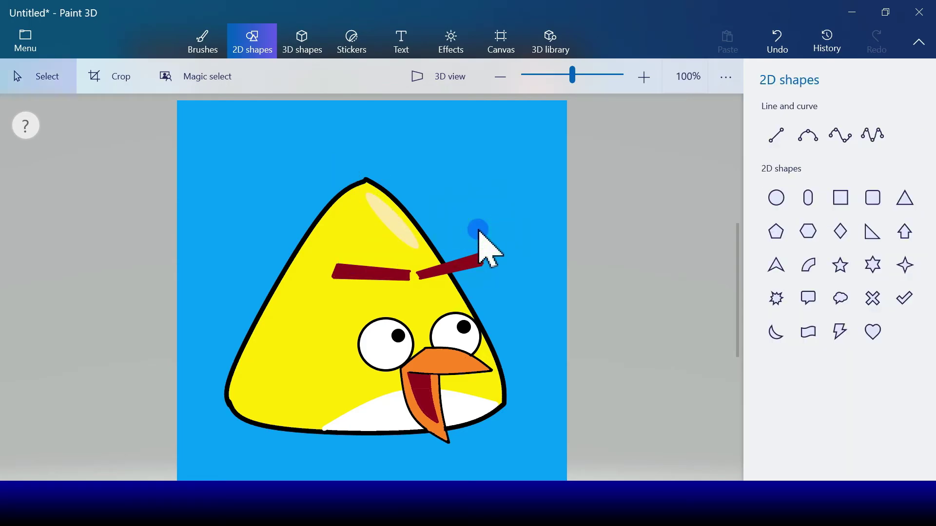
Draw a black 3-point curve for a hair strand rising from the body's peak and bulging to the right.
{"action": "left_click", "coordinate": [817, 142]}
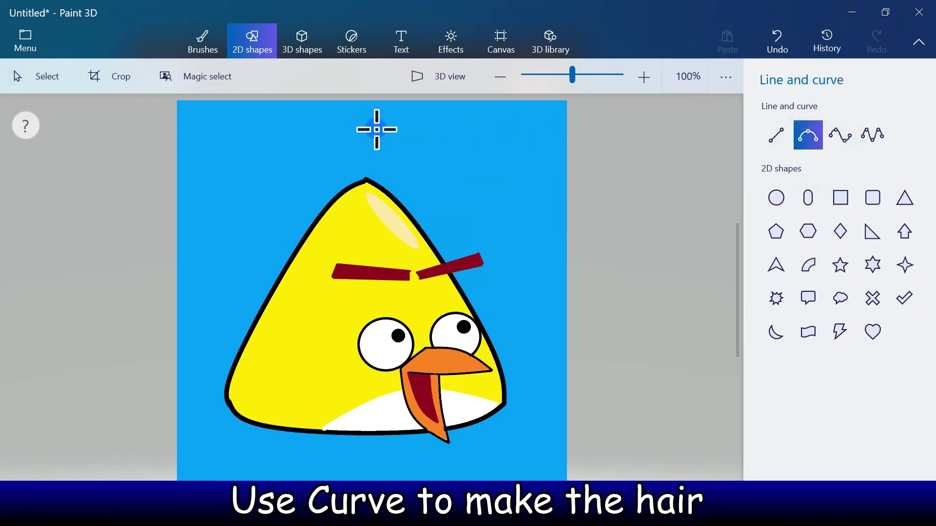
{"action": "left_click_drag", "start_coordinate": [375, 125], "coordinate": [381, 186]}
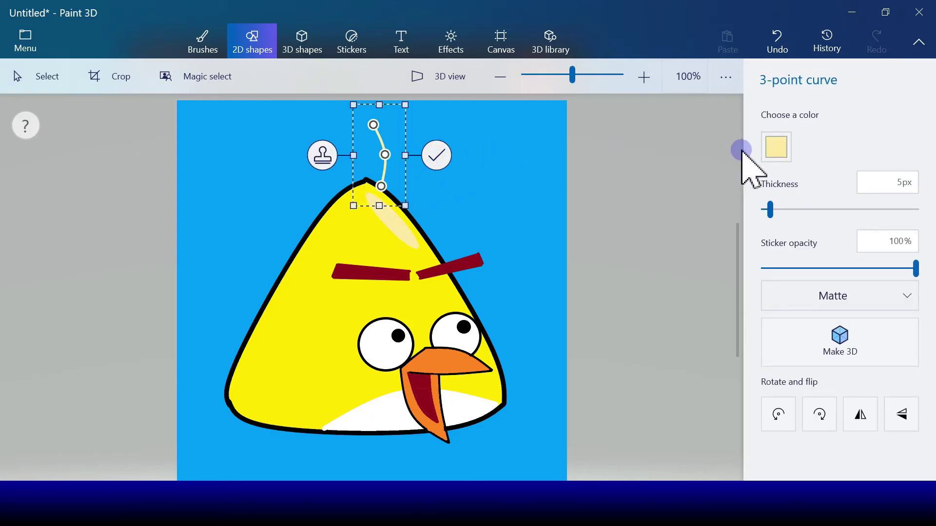
{"action": "left_click", "coordinate": [767, 154]}
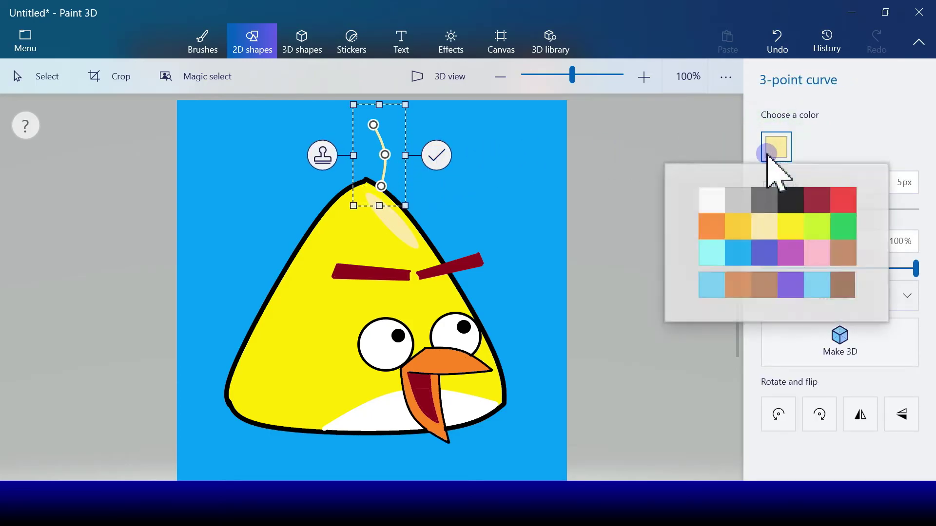
{"action": "left_click", "coordinate": [792, 198]}
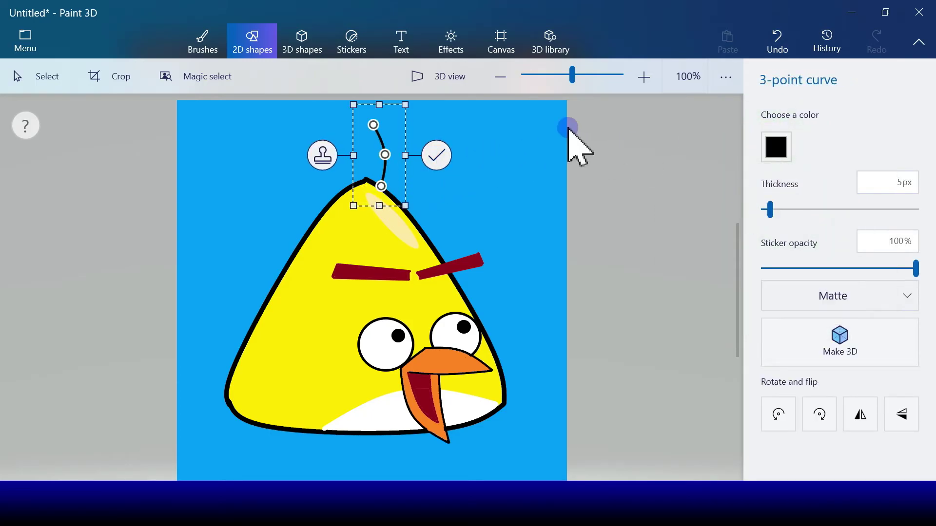
{"action": "left_click", "coordinate": [436, 155]}
Draw a black 3-point curve arching up and left from just left of the first hair strand's tip, and narrow it slightly.
{"action": "left_click", "coordinate": [804, 141]}
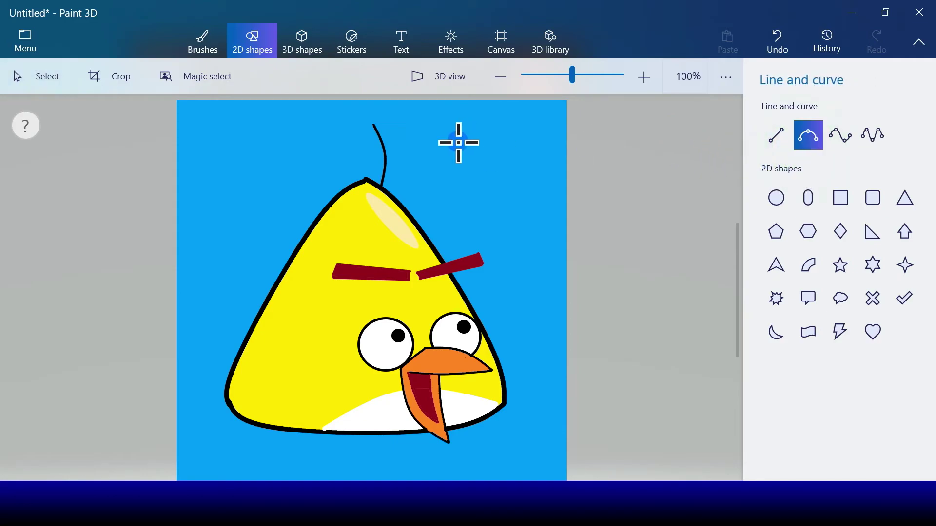
{"action": "left_click_drag", "start_coordinate": [368, 142], "coordinate": [282, 119]}
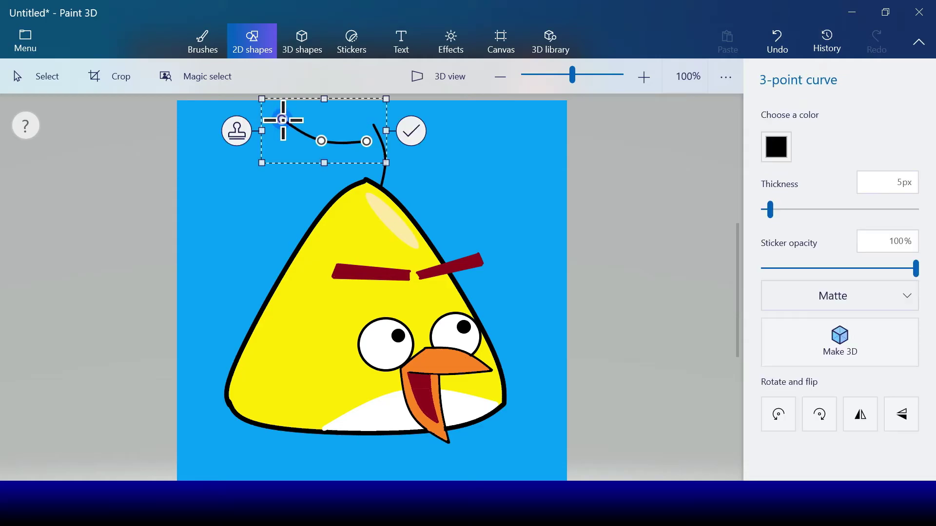
{"action": "left_click_drag", "start_coordinate": [329, 106], "coordinate": [322, 117]}
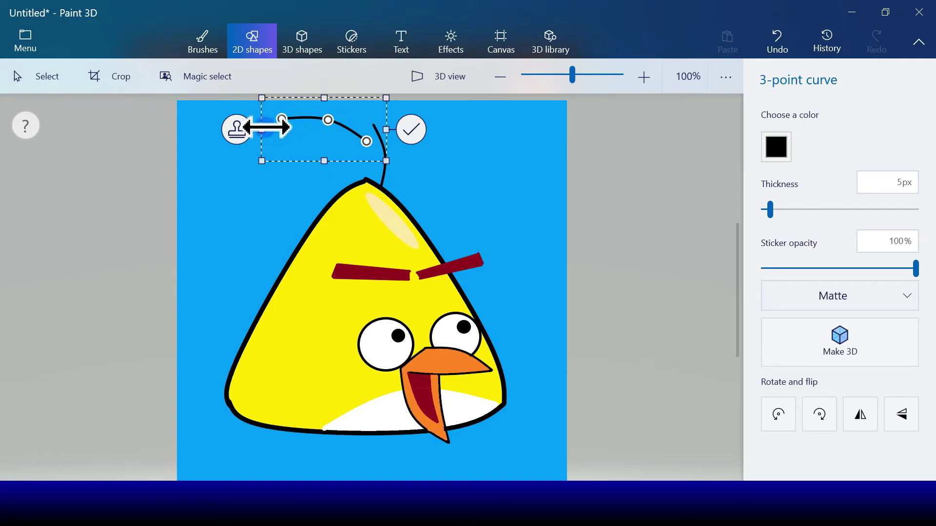
{"action": "left_click_drag", "start_coordinate": [269, 126], "coordinate": [290, 128]}
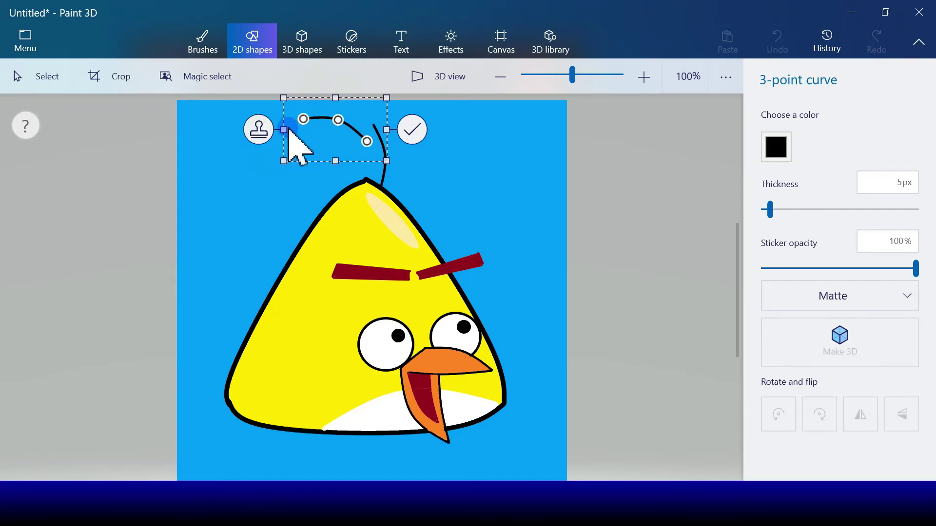
{"action": "left_click", "coordinate": [413, 131]}
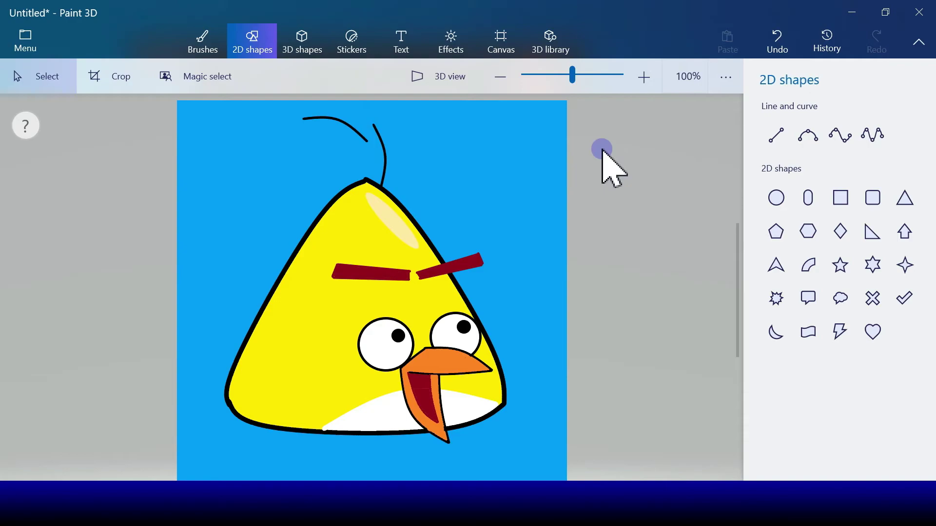
Join the first strand's tip to the arched strand's inner end with a short black 3-point curve.
{"action": "left_click", "coordinate": [808, 135]}
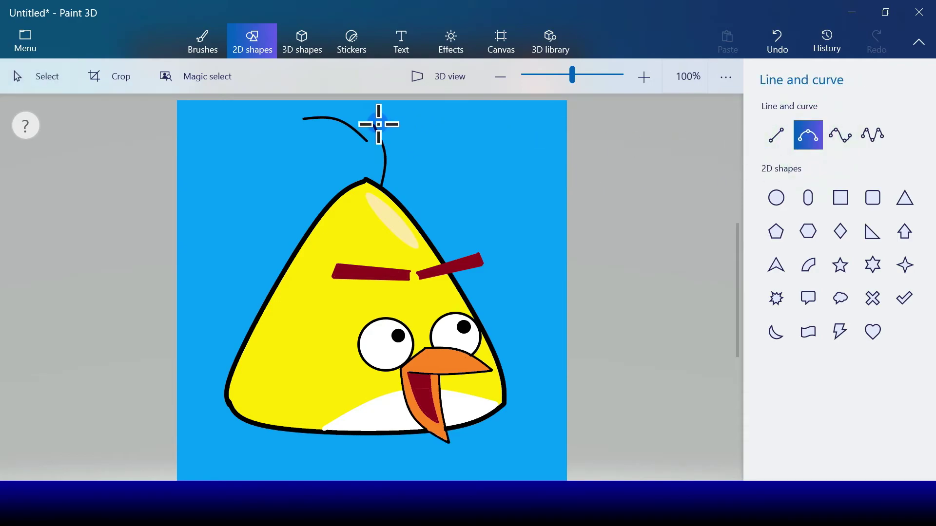
{"action": "left_click_drag", "start_coordinate": [375, 126], "coordinate": [369, 142]}
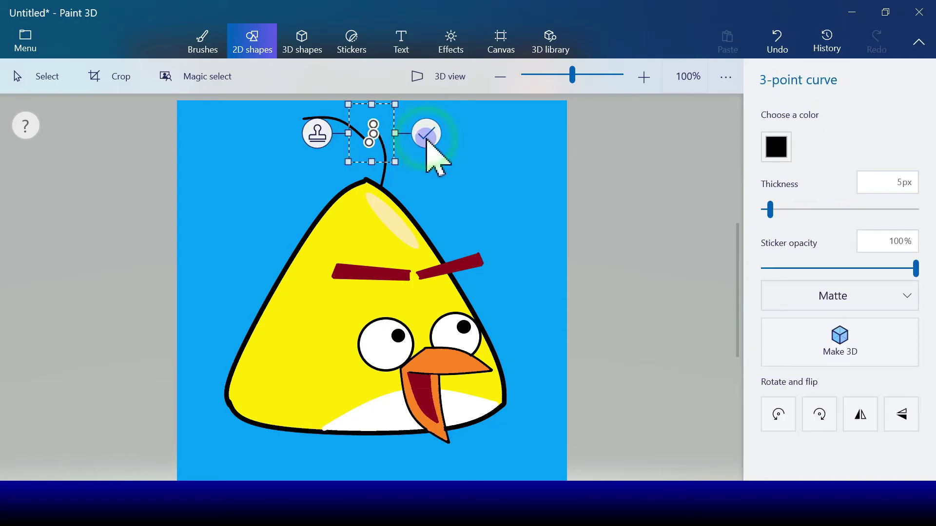
{"action": "left_click", "coordinate": [426, 131]}
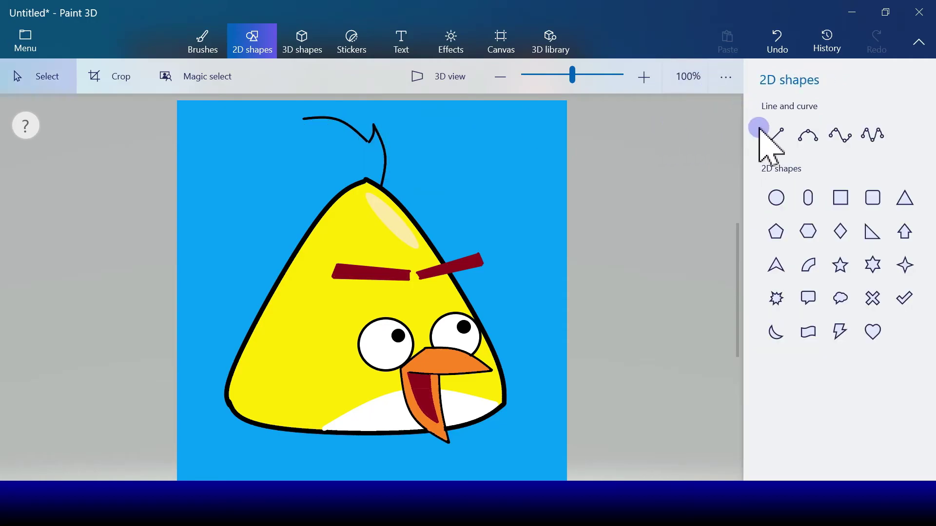
Draw 3-point curves for the underside of the long left strand and the upper edge of a shorter tuft below it.
{"action": "left_click", "coordinate": [809, 131]}
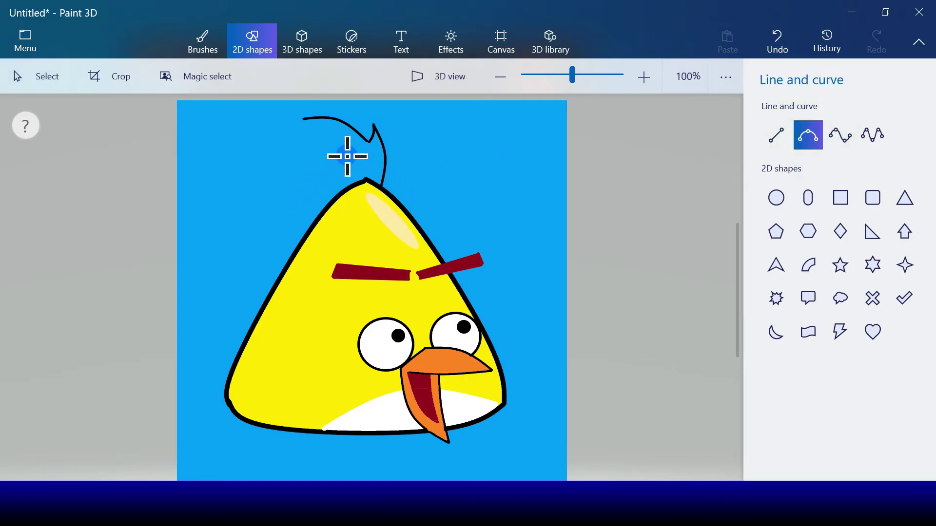
{"action": "mouse_move", "coordinate": [347, 152]}
{"action": "left_mouse_down"}
{"action": "mouse_move", "coordinate": [305, 120]}
{"action": "mouse_move", "coordinate": [372, 132]}
{"action": "left_mouse_up"}
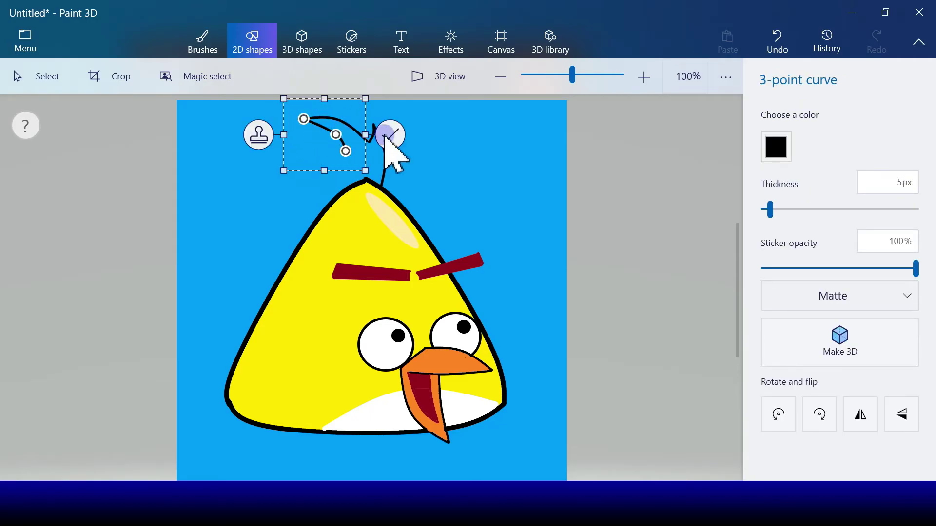
{"action": "left_click", "coordinate": [397, 137]}
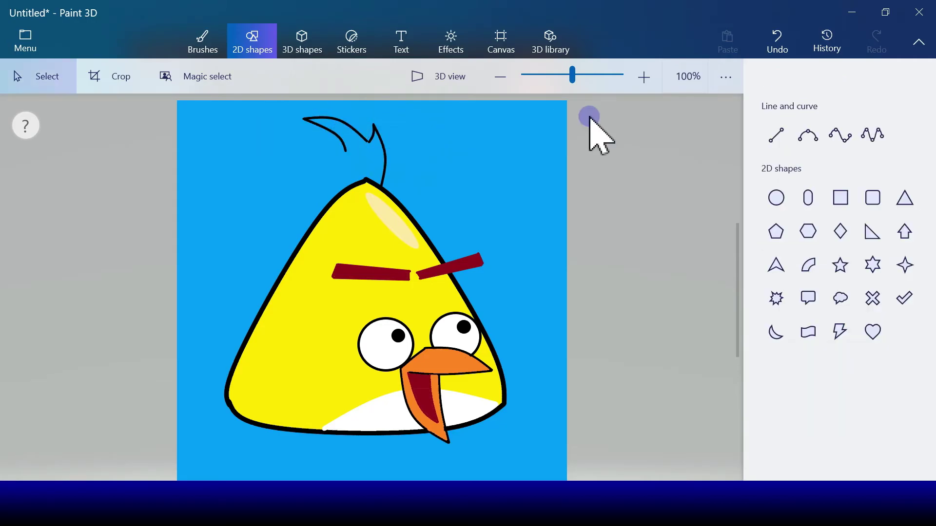
{"action": "left_click", "coordinate": [808, 137]}
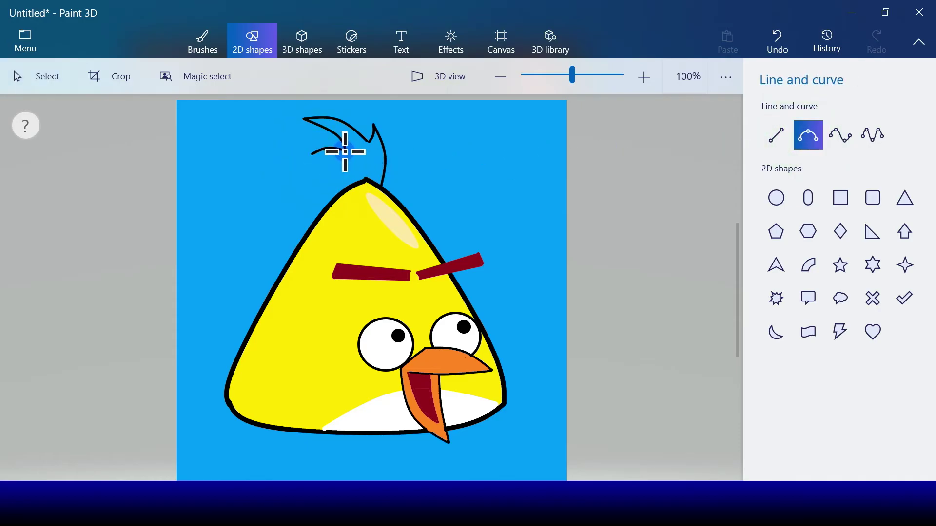
{"action": "left_click_drag", "start_coordinate": [345, 152], "coordinate": [369, 142]}
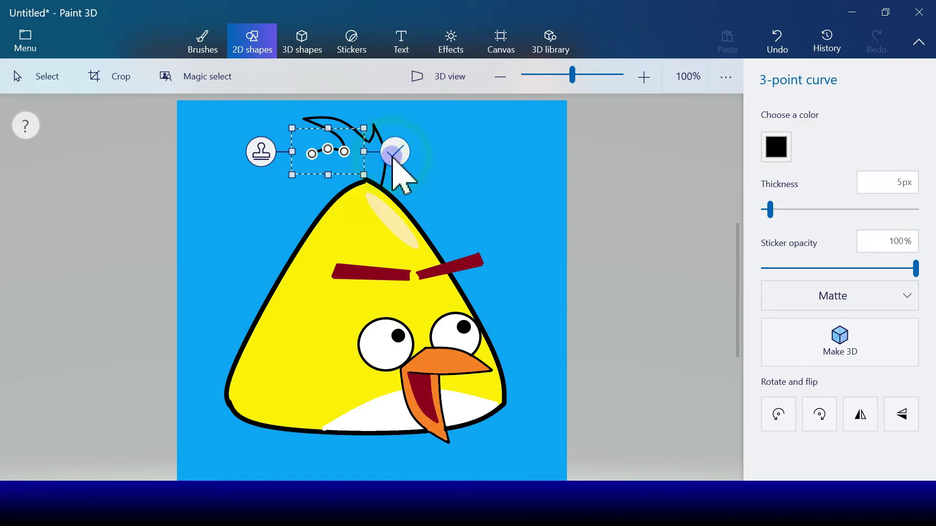
{"action": "left_click", "coordinate": [391, 152]}
Draw short 3-point curves for the underside of the middle tuft and the upper edge of the lowest tuft.
{"action": "left_click", "coordinate": [808, 135]}
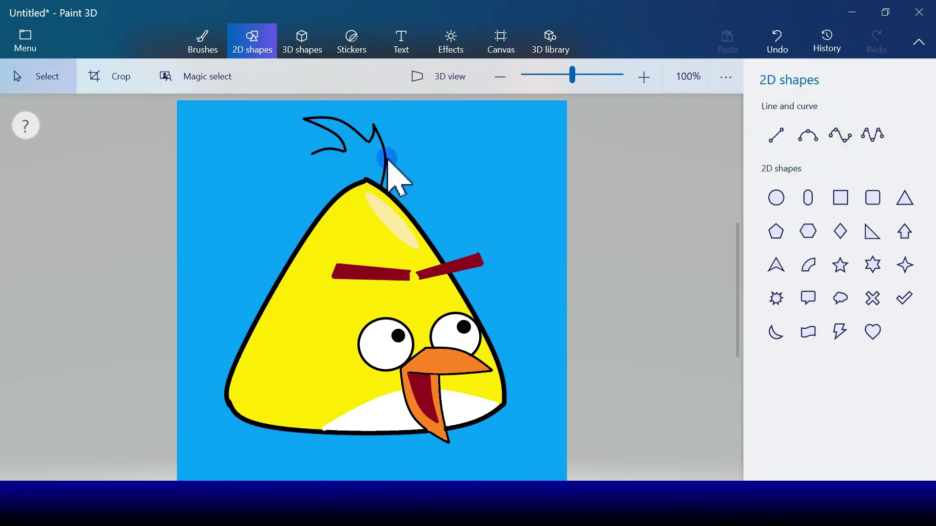
{"action": "left_click", "coordinate": [807, 135]}
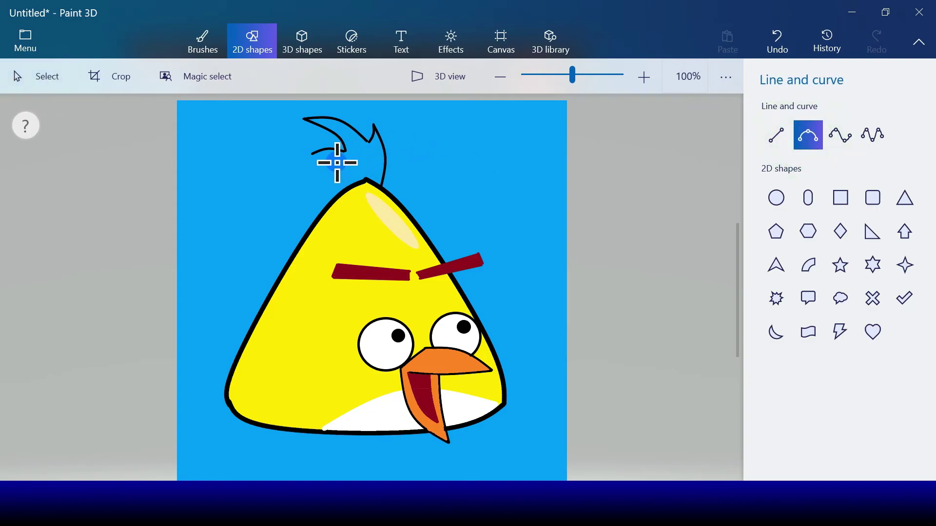
{"action": "left_click_drag", "start_coordinate": [336, 162], "coordinate": [314, 153]}
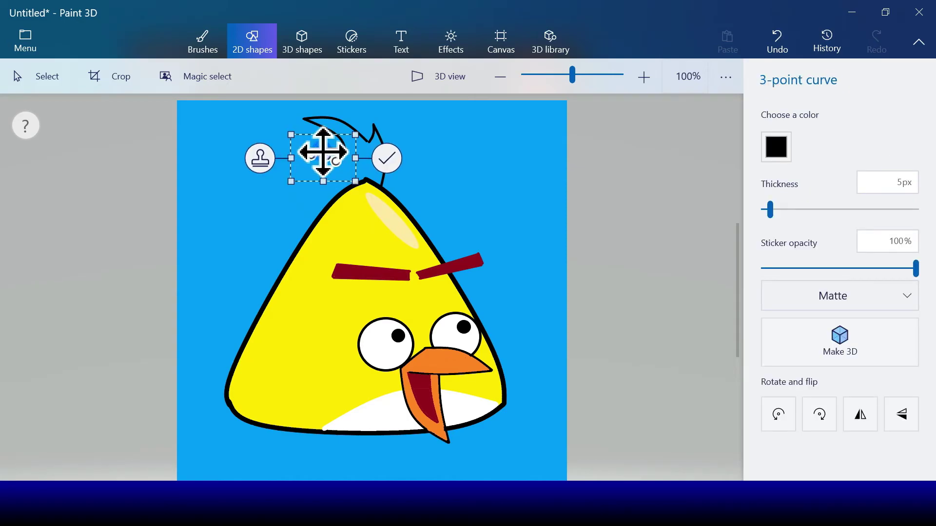
{"action": "left_click", "coordinate": [388, 163]}
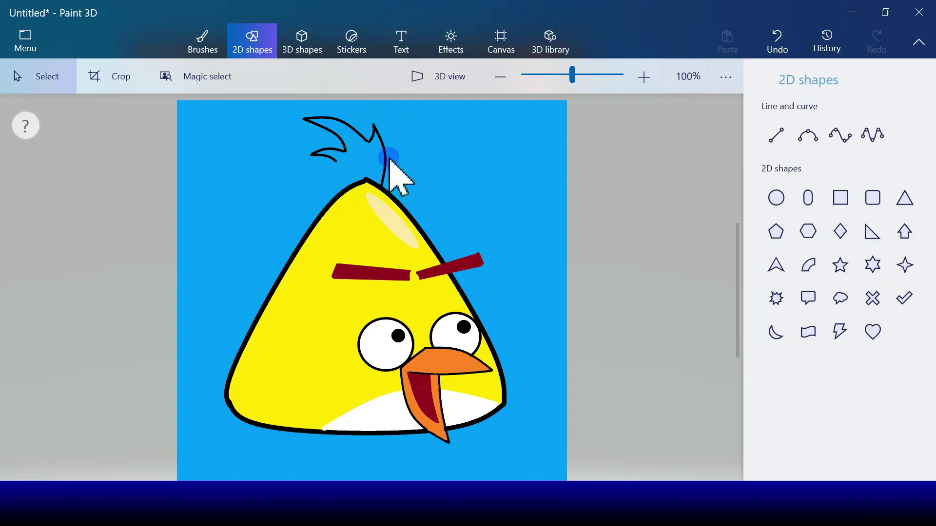
{"action": "left_click", "coordinate": [808, 135]}
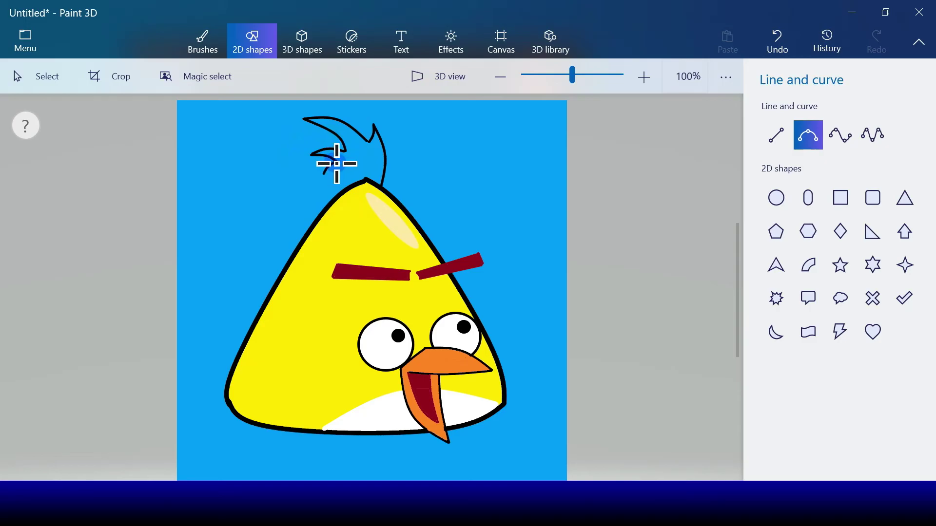
{"action": "left_click_drag", "start_coordinate": [336, 164], "coordinate": [356, 166]}
{"action": "left_click", "coordinate": [384, 169]}
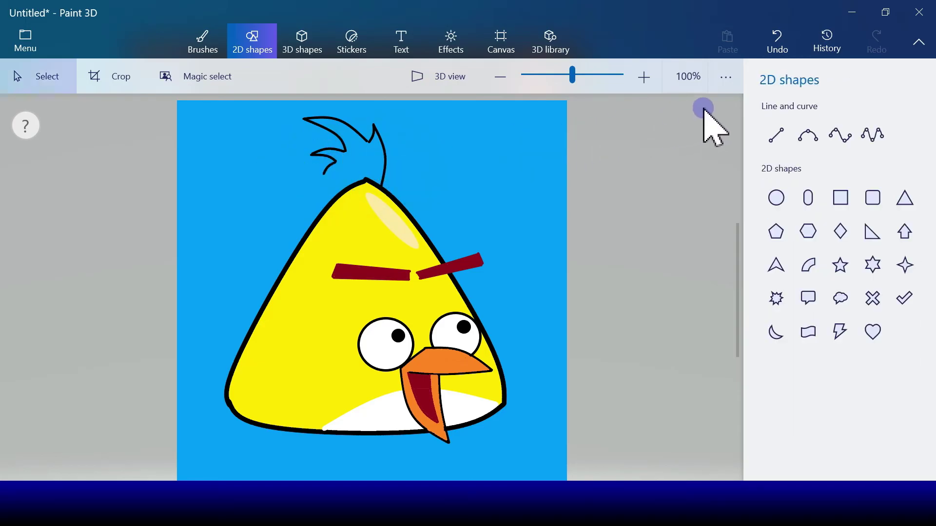
Try connecting the lowest tuft's tip to the body outline left of the peak with 3-point curves, undoing each one.
{"action": "left_click", "coordinate": [808, 135]}
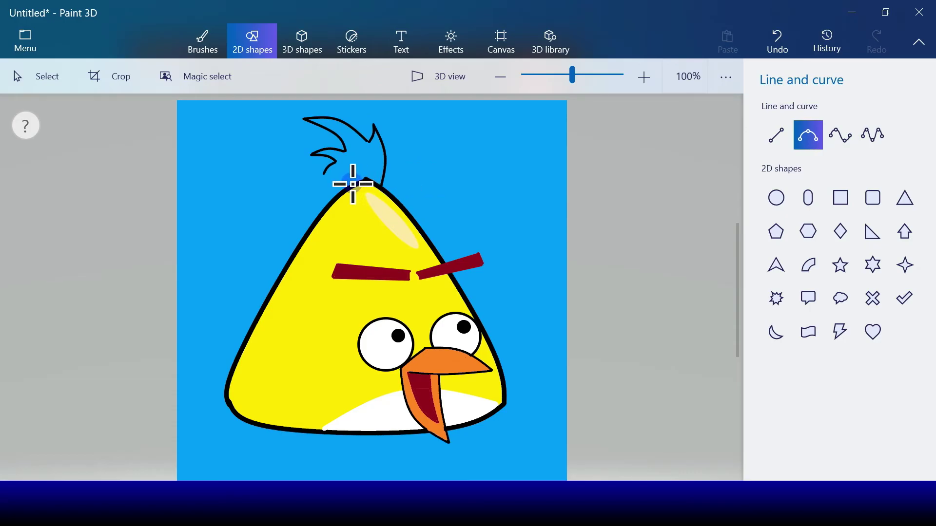
{"action": "left_click_drag", "start_coordinate": [351, 185], "coordinate": [325, 177]}
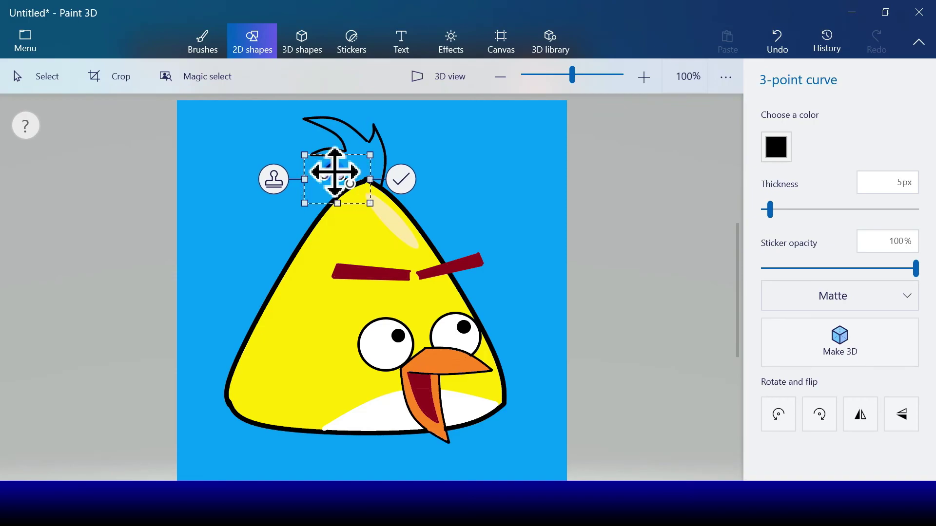
{"action": "left_click", "coordinate": [410, 179]}
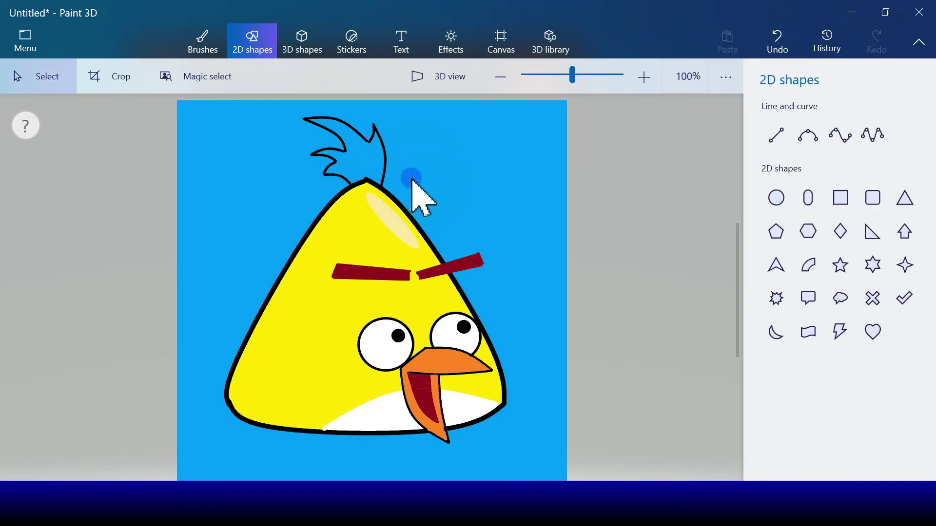
{"action": "left_click", "coordinate": [786, 39]}
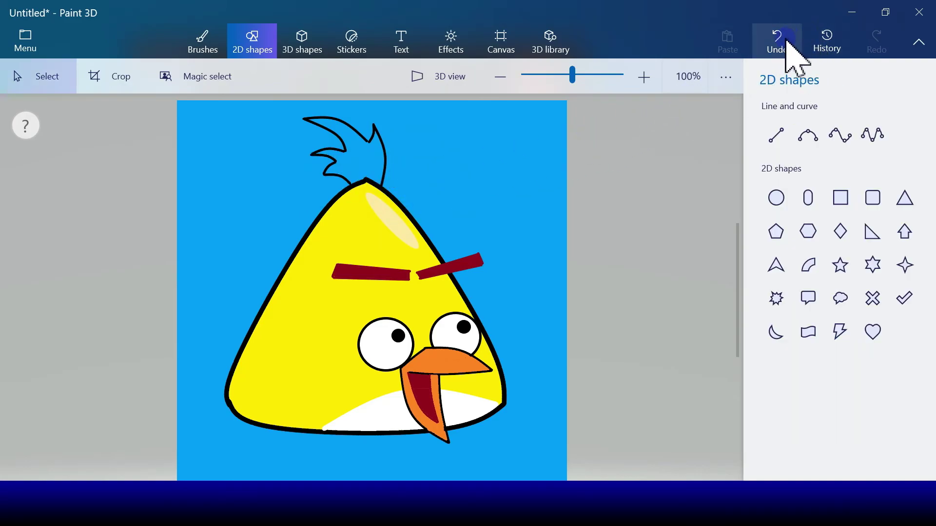
{"action": "left_click", "coordinate": [805, 139]}
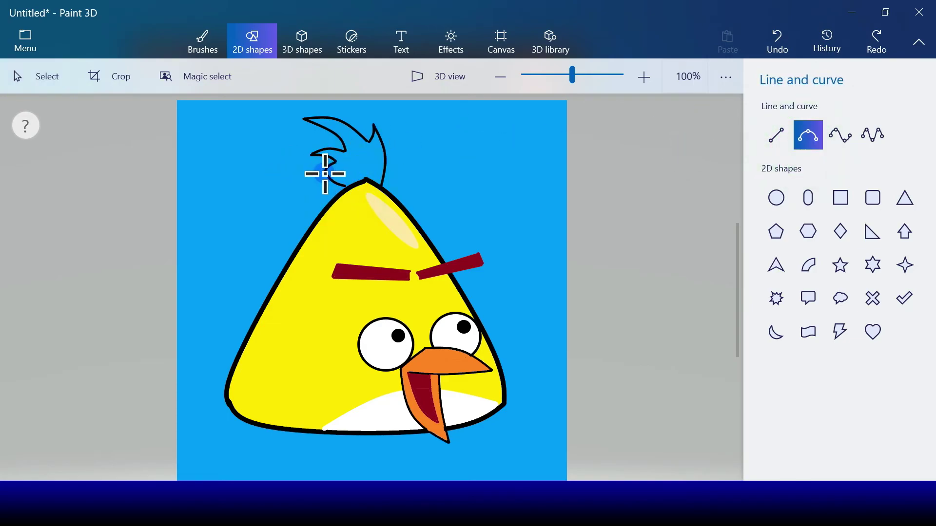
{"action": "left_click_drag", "start_coordinate": [325, 174], "coordinate": [331, 178]}
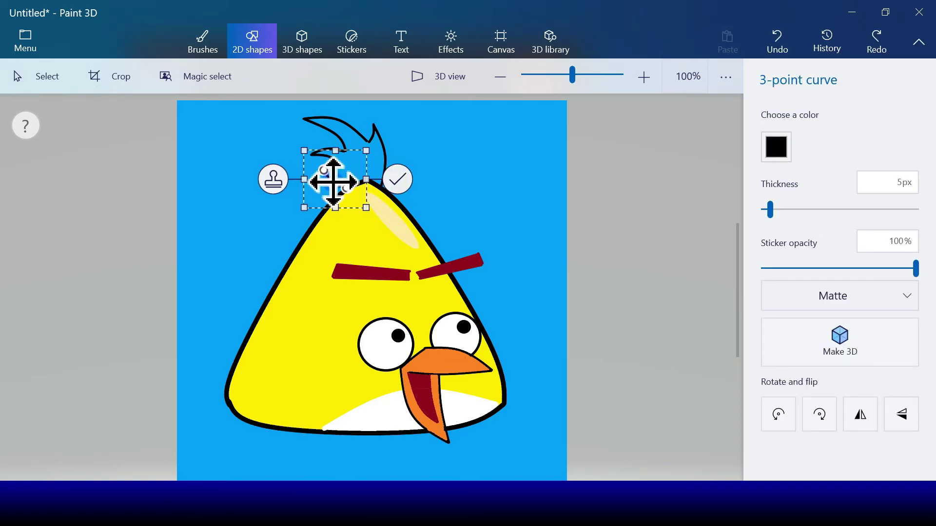
{"action": "left_click", "coordinate": [399, 185]}
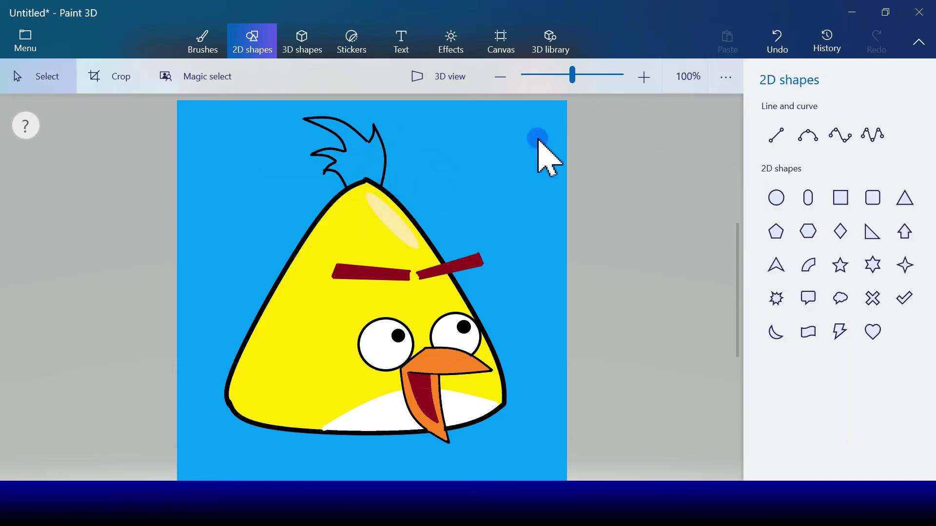
{"action": "left_click", "coordinate": [780, 43]}
Close the hair with a 3-point curve from the body outline left of the peak up to the lowest tuft's tip.
{"action": "left_click", "coordinate": [809, 136]}
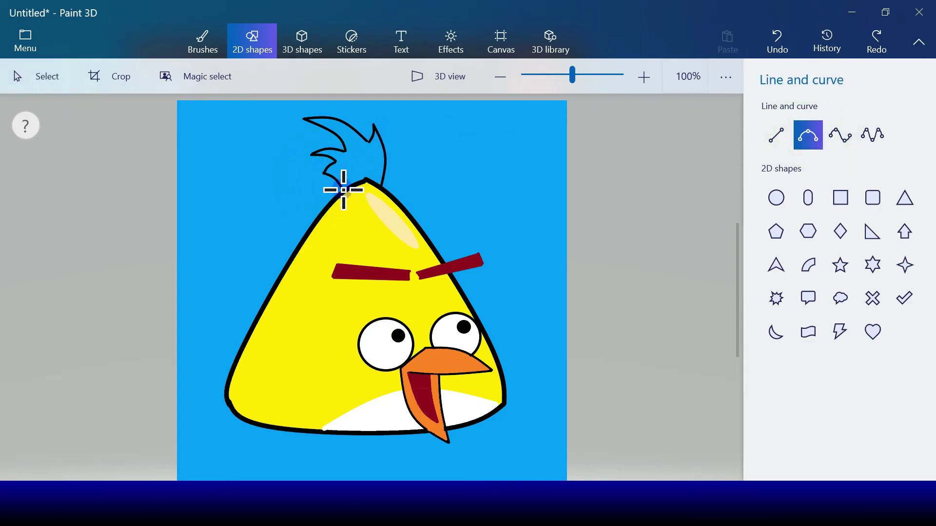
{"action": "left_click_drag", "start_coordinate": [343, 190], "coordinate": [328, 182]}
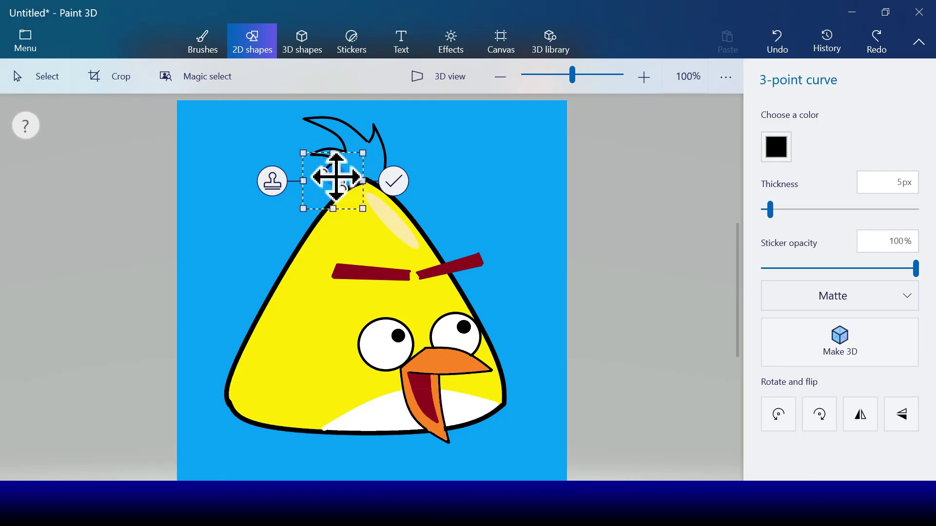
{"action": "left_click", "coordinate": [399, 184]}
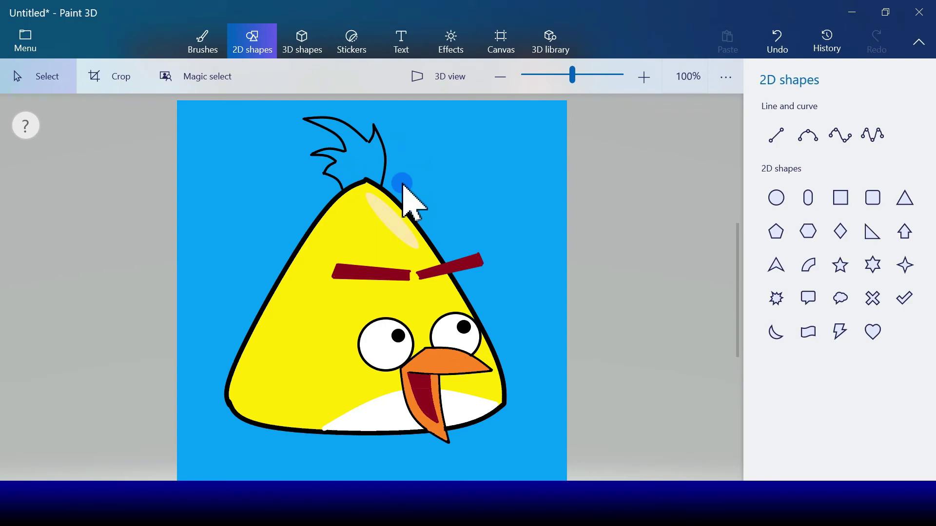
Draw a tail feather's lower edge leftward from the body's lower left outline and its upper edge back from the tip with 3-point curves.
{"action": "left_click", "coordinate": [805, 135]}
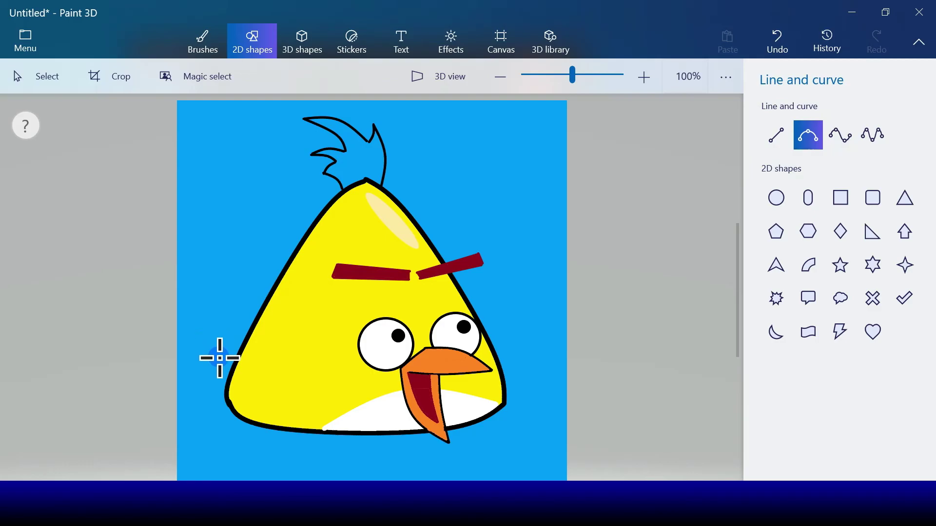
{"action": "left_click_drag", "start_coordinate": [237, 358], "coordinate": [198, 361]}
{"action": "left_click", "coordinate": [286, 361]}
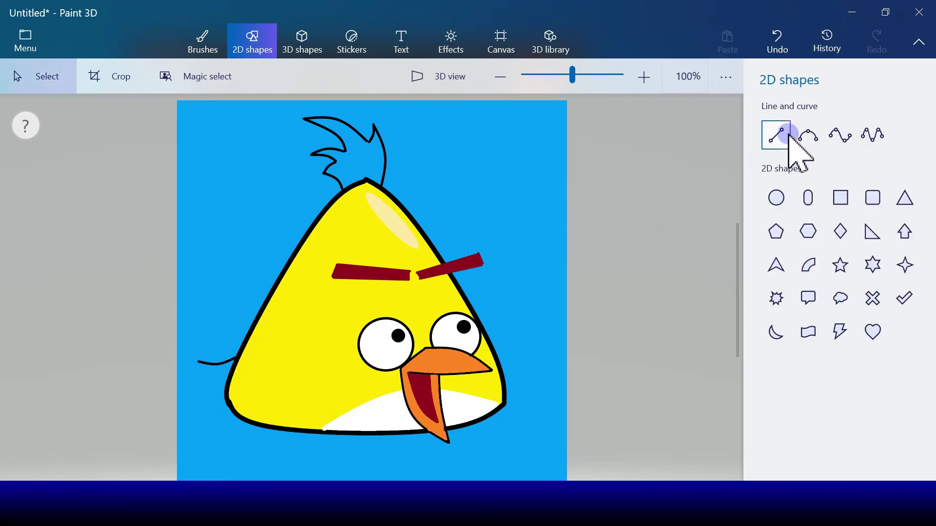
{"action": "left_click", "coordinate": [808, 134]}
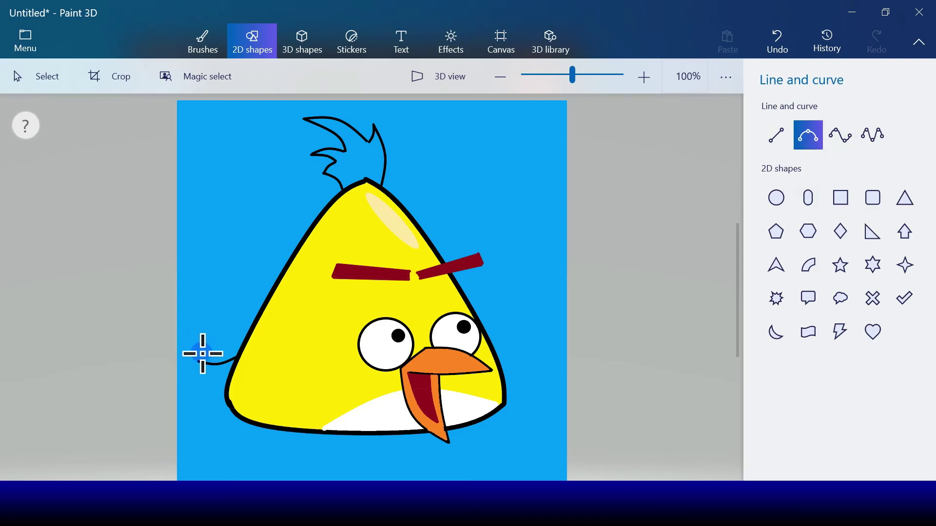
{"action": "left_click_drag", "start_coordinate": [217, 359], "coordinate": [209, 349]}
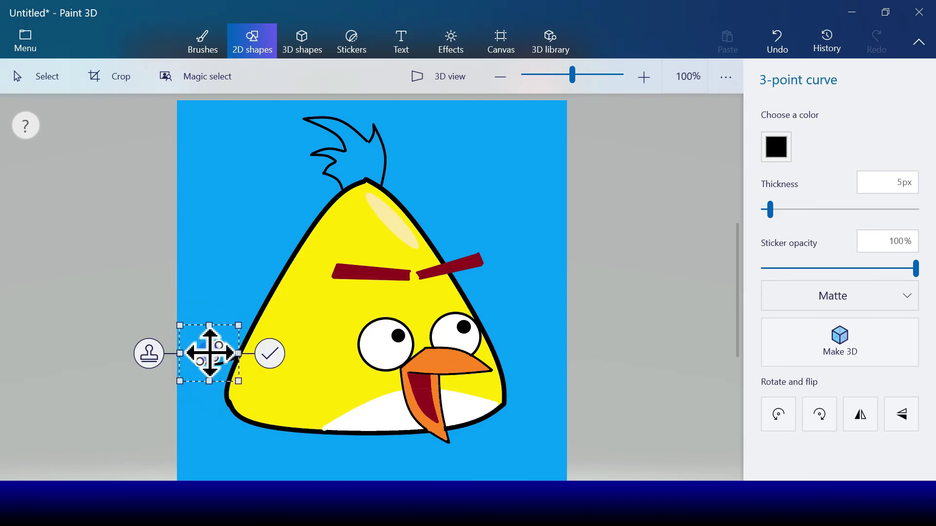
{"action": "left_click", "coordinate": [269, 353]}
Draw the middle tail feather's outer edge from its raised tip to the lowest feather and its inner edge back to the tip with 3-point curves.
{"action": "left_click", "coordinate": [808, 137]}
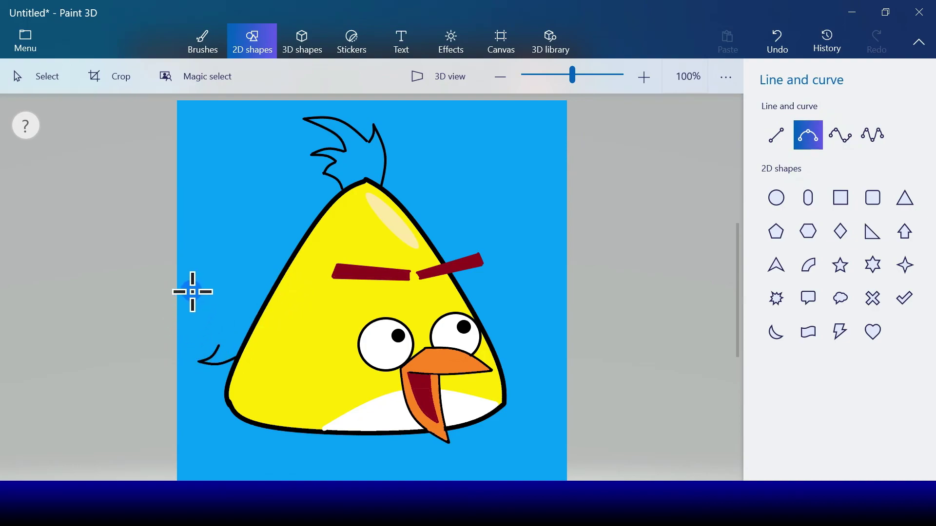
{"action": "left_click_drag", "start_coordinate": [184, 293], "coordinate": [219, 345]}
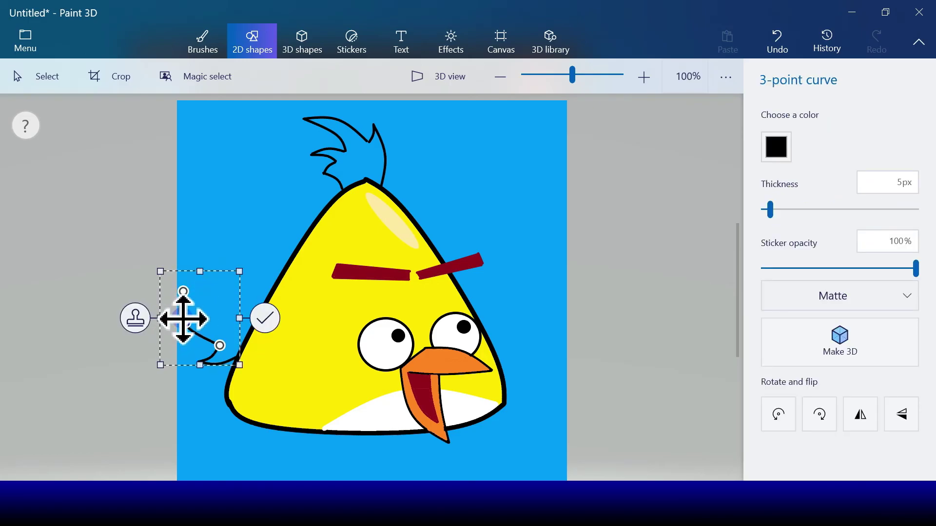
{"action": "left_click", "coordinate": [264, 319]}
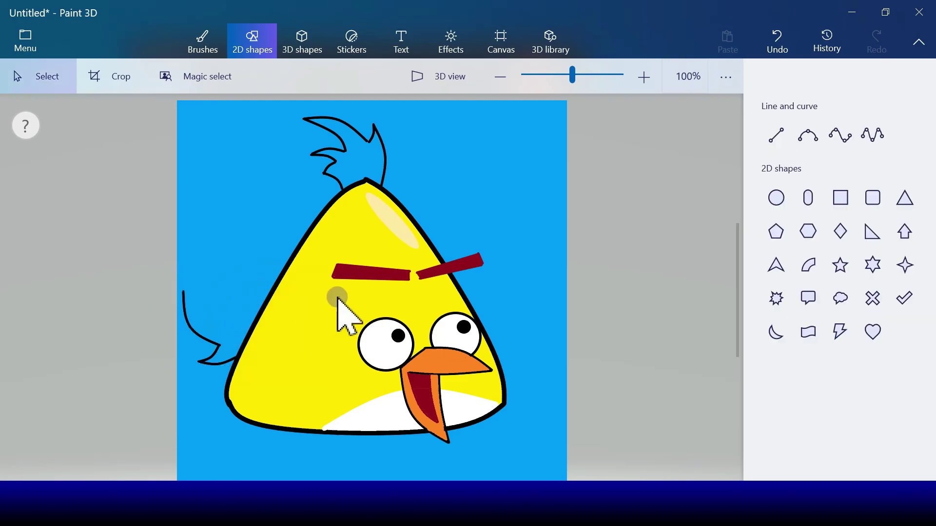
{"action": "left_click", "coordinate": [807, 135]}
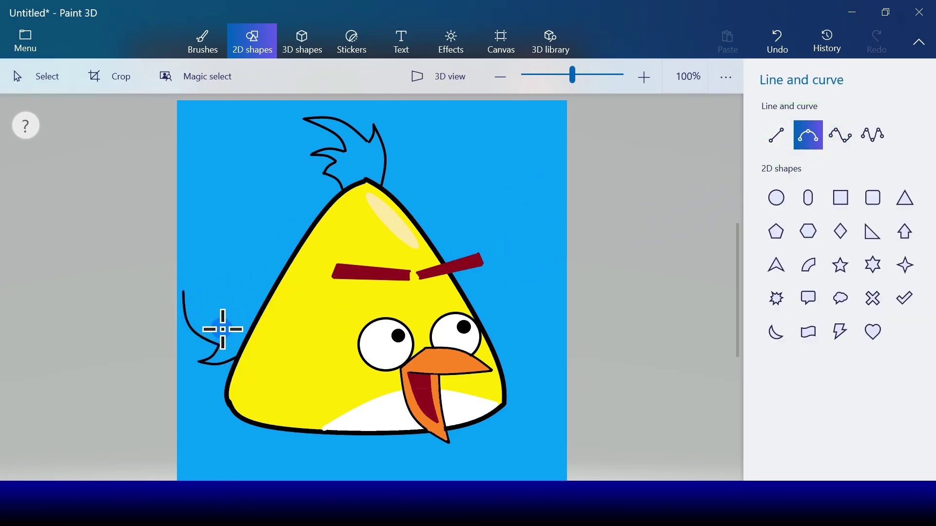
{"action": "left_click_drag", "start_coordinate": [222, 321], "coordinate": [184, 293]}
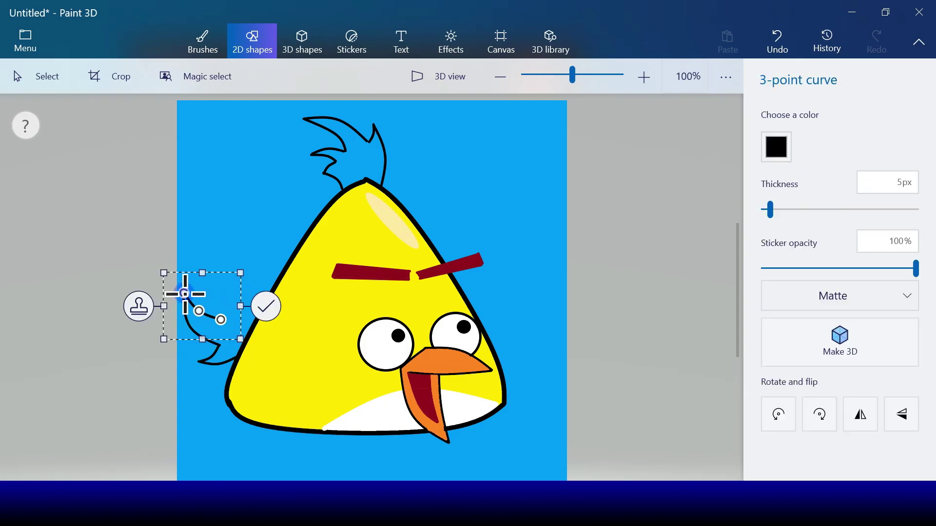
{"action": "left_click", "coordinate": [266, 307]}
Draw the uppermost tail feather with 3-point curves, joining its tip to the middle feather and to the body's outline.
{"action": "left_click", "coordinate": [806, 137]}
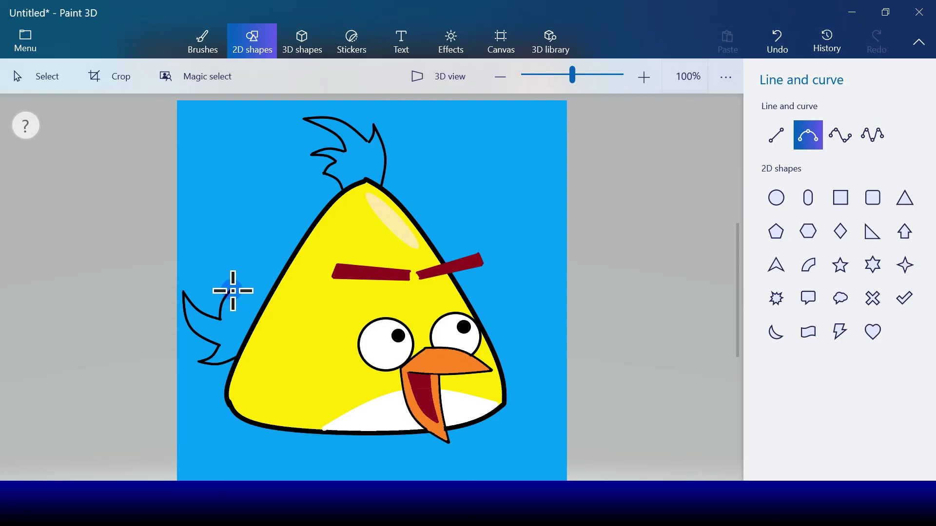
{"action": "left_click_drag", "start_coordinate": [233, 291], "coordinate": [221, 320]}
{"action": "left_click", "coordinate": [279, 304]}
{"action": "left_click", "coordinate": [809, 134]}
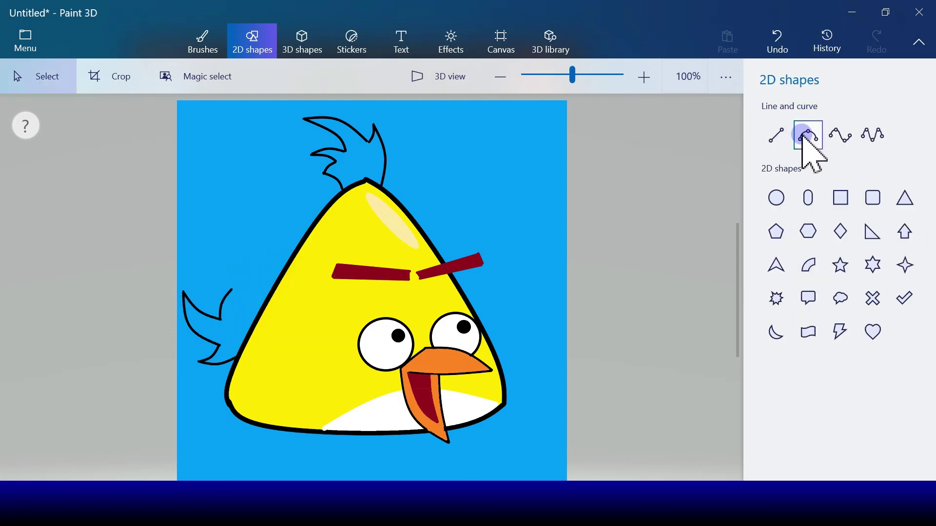
{"action": "left_click_drag", "start_coordinate": [232, 291], "coordinate": [249, 319]}
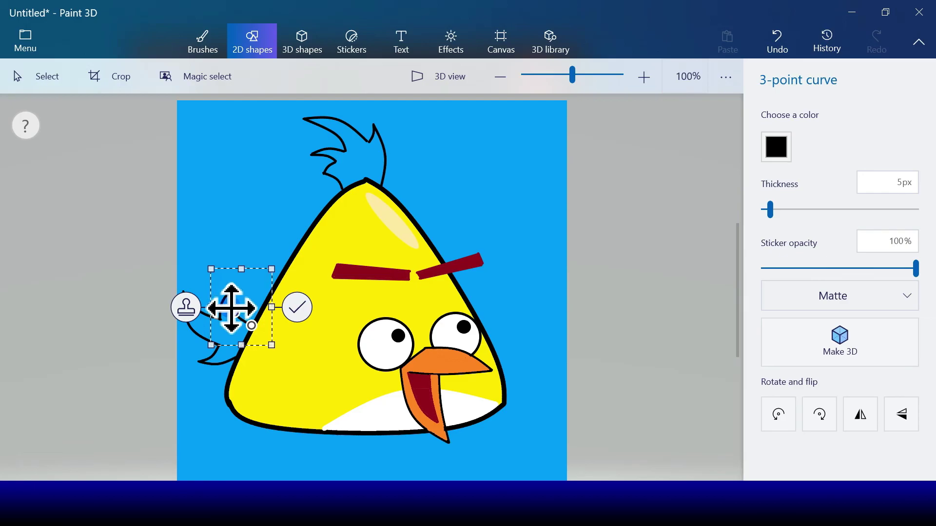
{"action": "left_click", "coordinate": [297, 307]}
{"action": "left_click", "coordinate": [416, 199]}
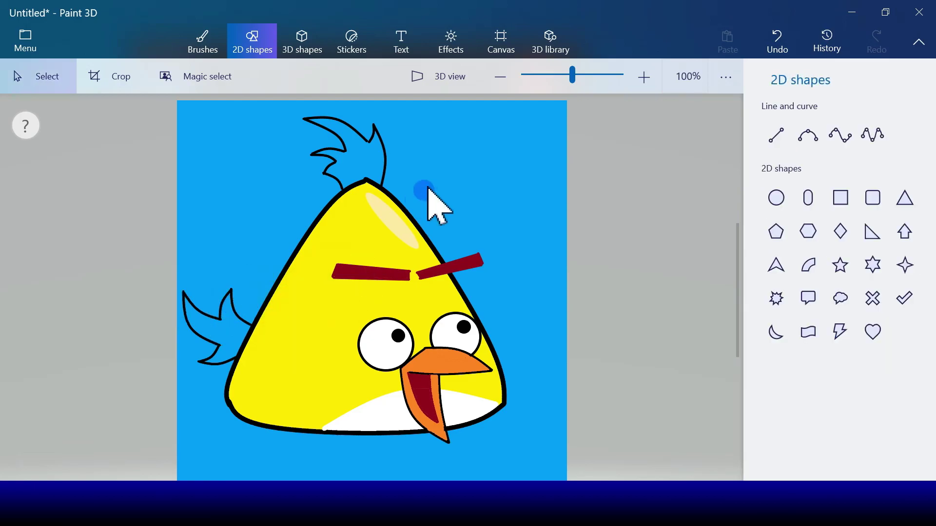
Dab a black 10px Marker dot on the notch between the two upper hair tufts to close the outline.
{"action": "left_click", "coordinate": [209, 43]}
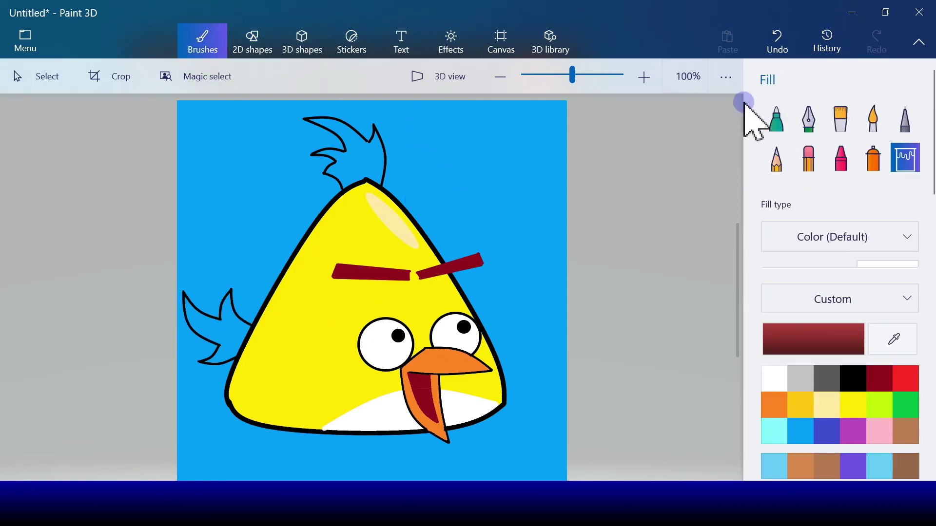
{"action": "left_click", "coordinate": [853, 379]}
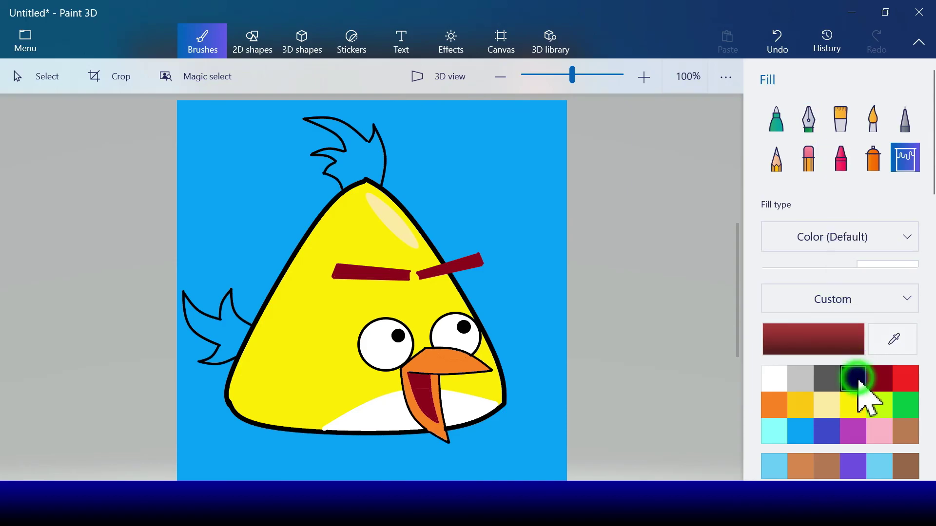
{"action": "left_click", "coordinate": [776, 118]}
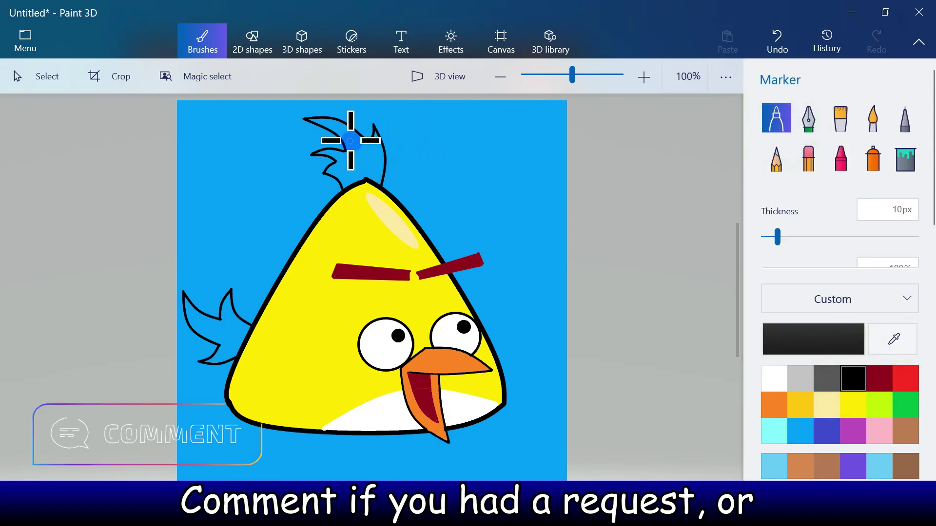
{"action": "left_click", "coordinate": [366, 144]}
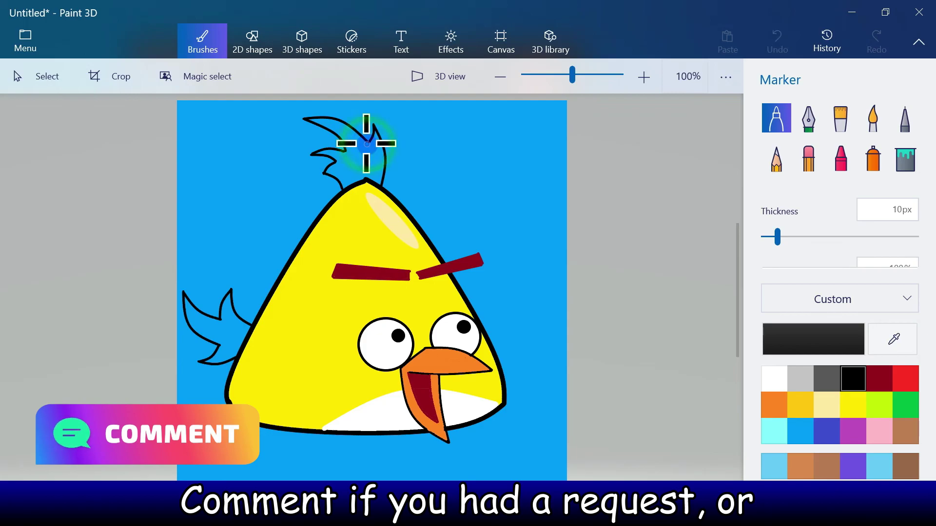
Fill the hair tufts and the tail feathers with black.
{"action": "left_click", "coordinate": [904, 170]}
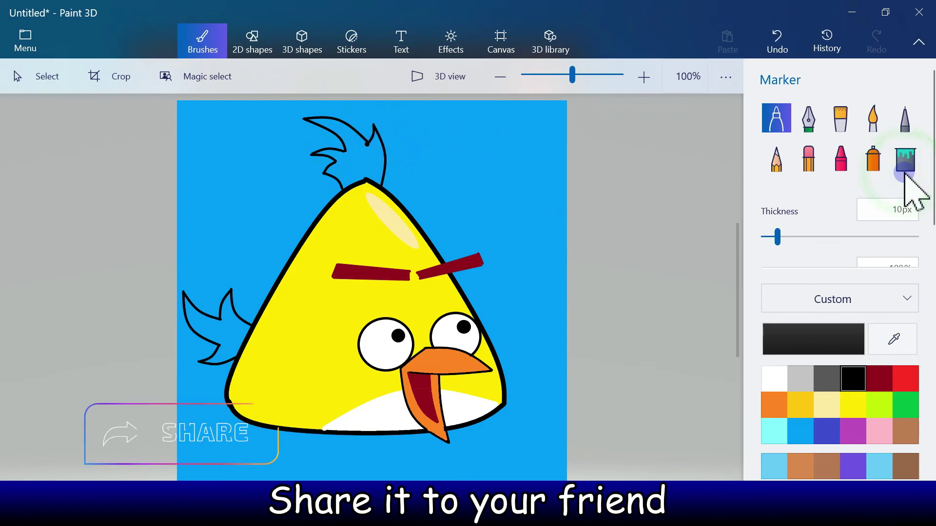
{"action": "left_click", "coordinate": [354, 172]}
{"action": "left_click", "coordinate": [232, 326]}
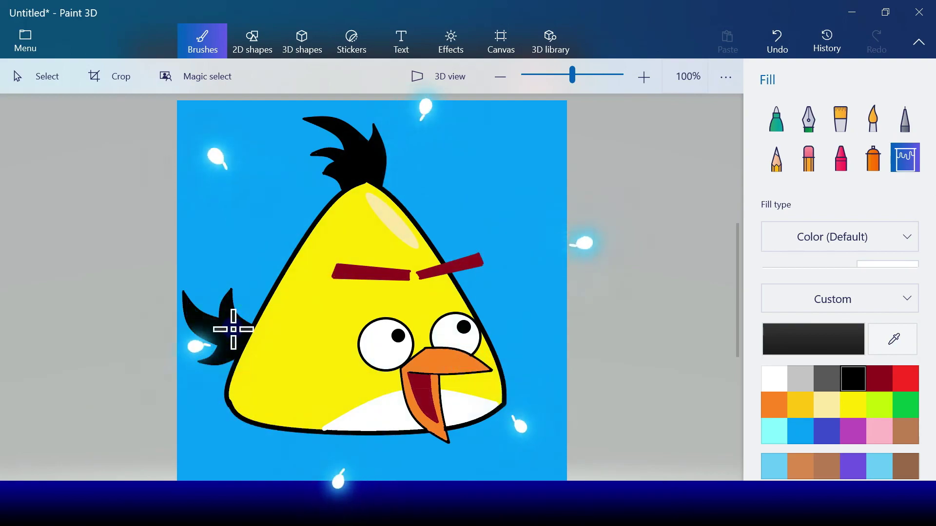